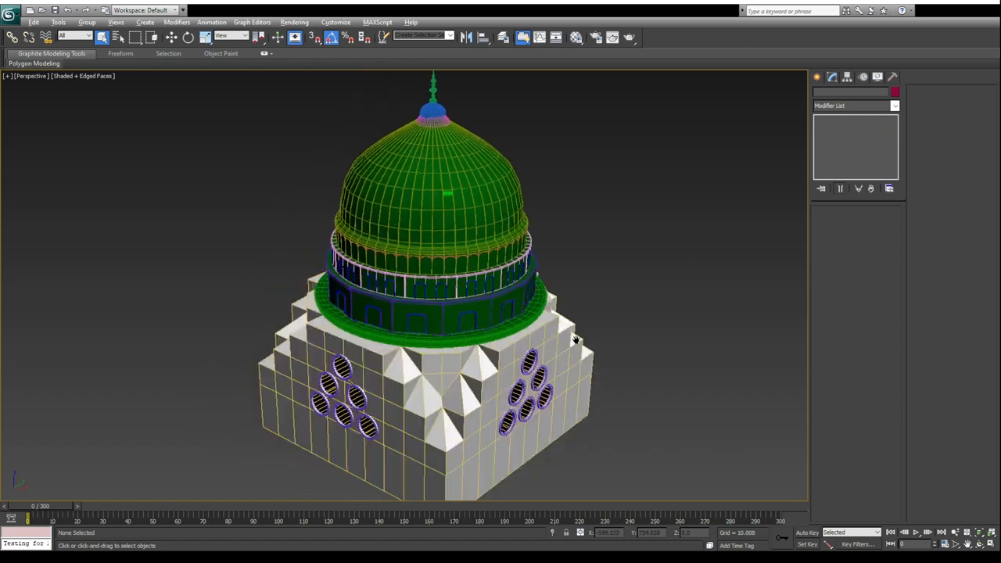
pyautogui.scroll(-4, 485, 325)
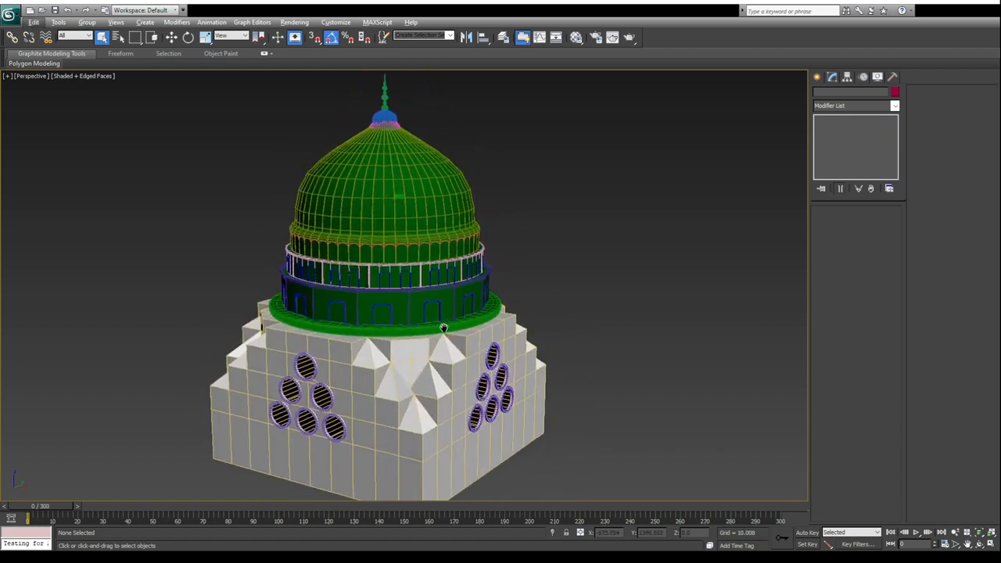
pyautogui.keyDown('alt'); pyautogui.moveTo(450, 376); pyautogui.dragTo(466, 379, button='middle'); pyautogui.keyUp('alt')
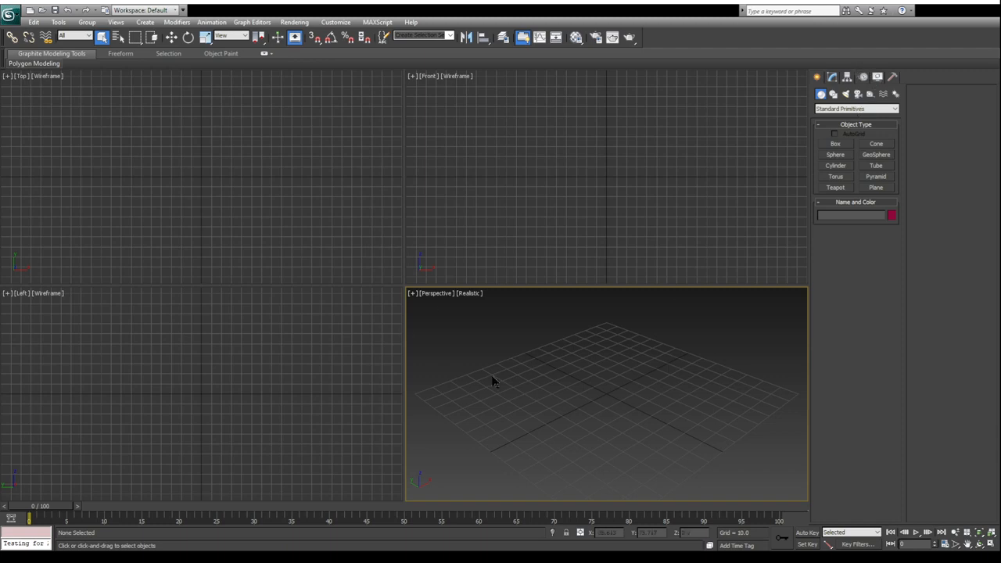
# Step: Create a box about 107 long, 95 wide and 61 high in the Perspective view and maximize that view
pyautogui.click(836, 146)
pyautogui.moveTo(603, 335); pyautogui.dragTo(612, 476)
pyautogui.click(607, 387)
pyautogui.rightClick(656, 364)
pyautogui.hotkey('alt', 'w')
pyautogui.moveTo(411, 247); pyautogui.dragTo(430, 280, button='middle')
pyautogui.scroll(-5, 430, 280)
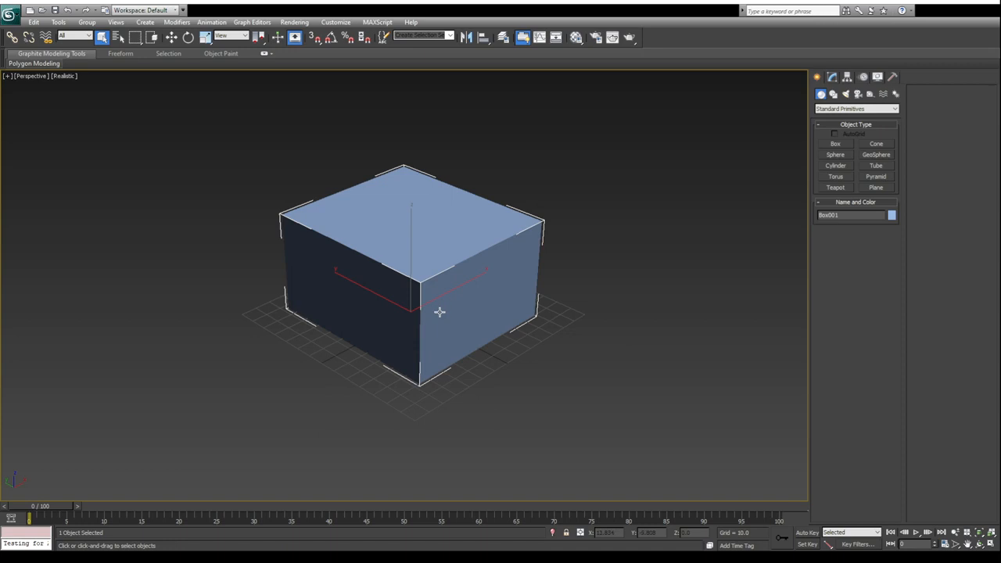
pyautogui.scroll(3, 410, 230)
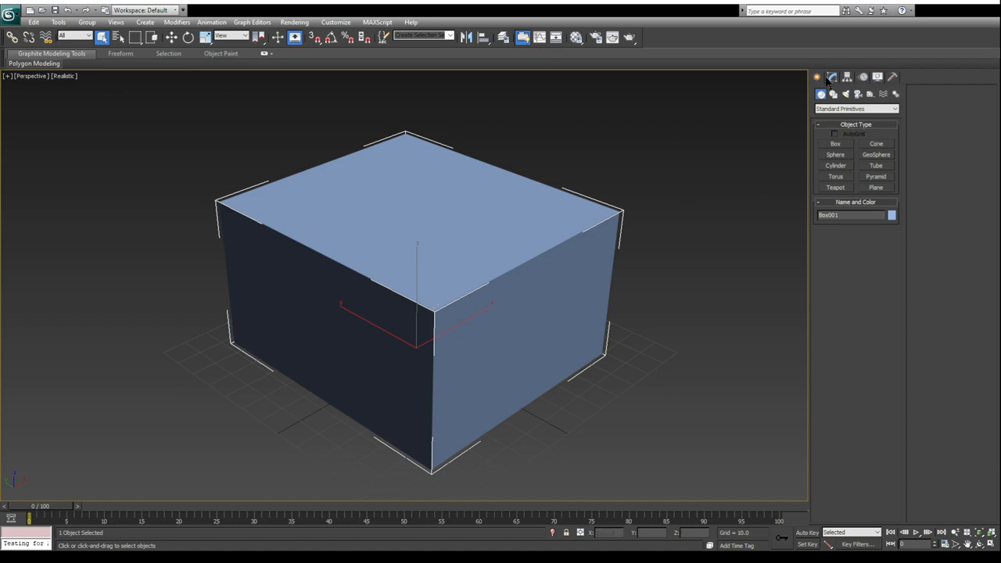
# Step: Set the box's length and width to 100 and height to 50, with 10 length, 10 width and 5 height segments
pyautogui.click(832, 76)
pyautogui.doubleClick(876, 226)
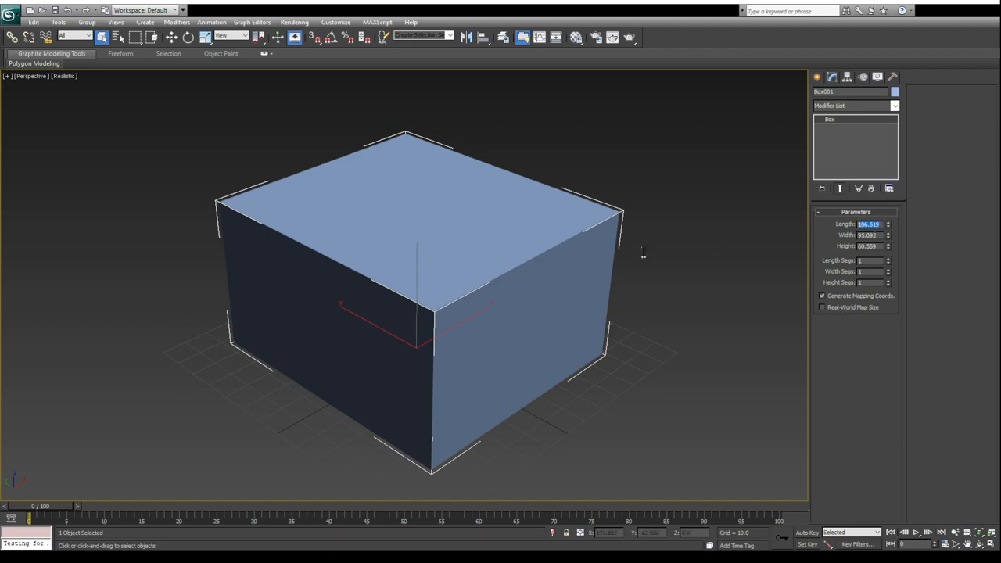
pyautogui.write('100')
pyautogui.press('Tab')
pyautogui.write('100')
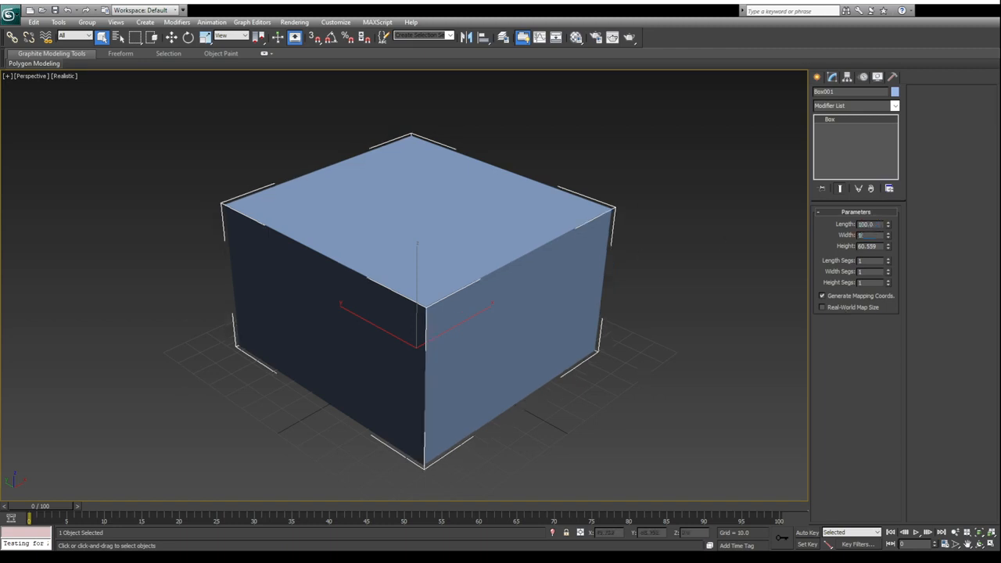
pyautogui.press('Tab')
pyautogui.write('50')
pyautogui.press('Return')
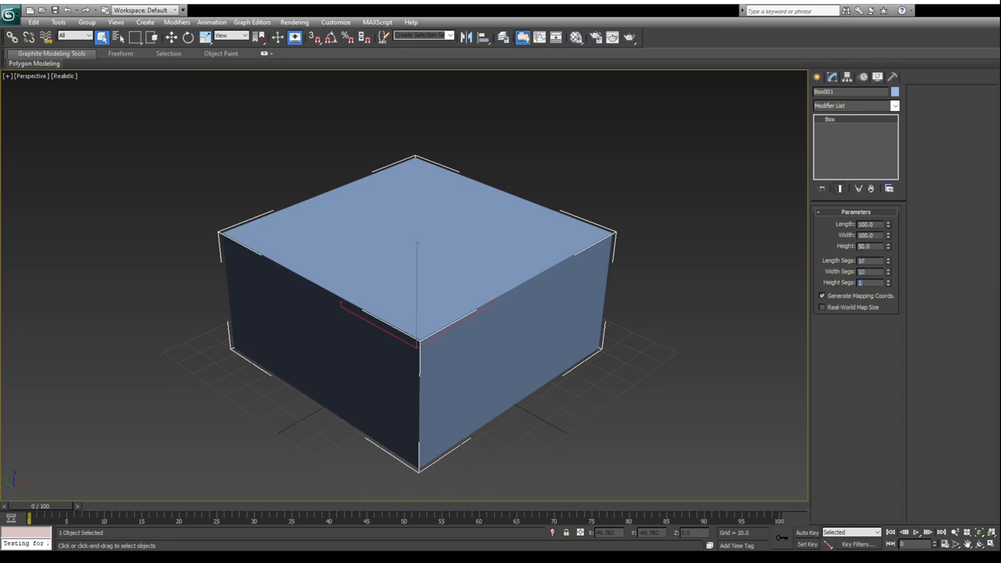
pyautogui.moveTo(409, 255); pyautogui.dragTo(406, 262, button='middle')
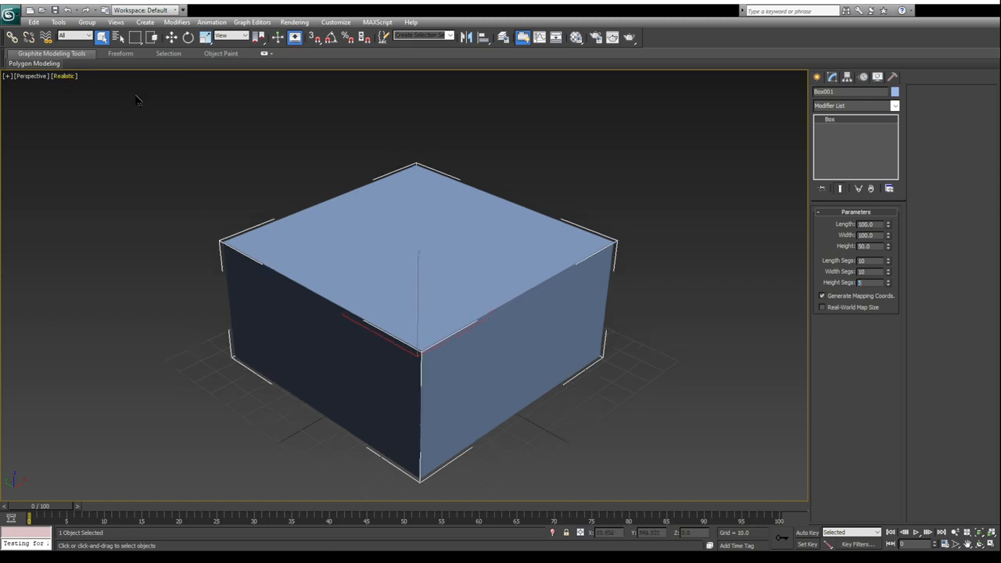
# Step: Display edged faces in the Perspective view and convert the box to an Editable Mesh
pyautogui.press('F4')
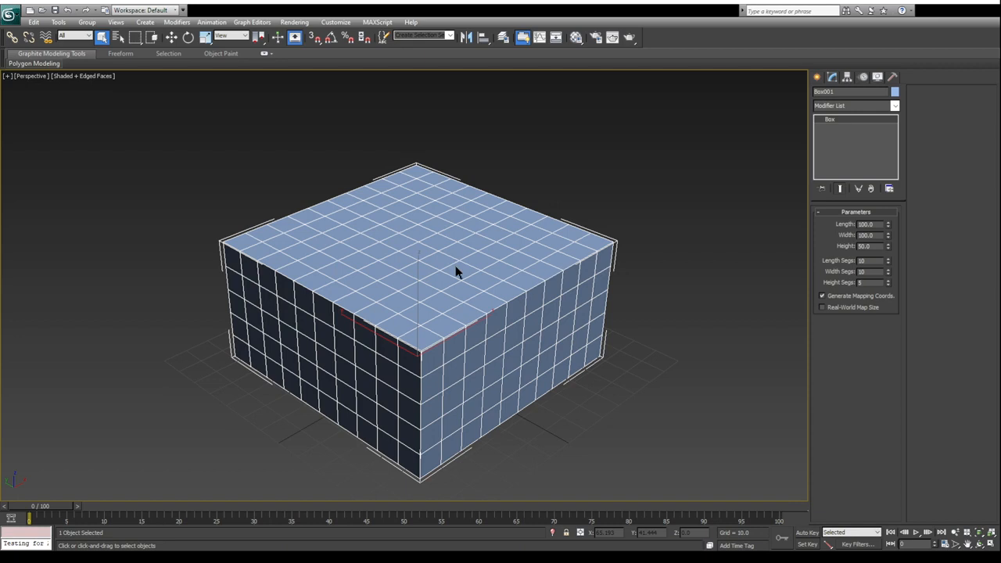
pyautogui.click(608, 363)
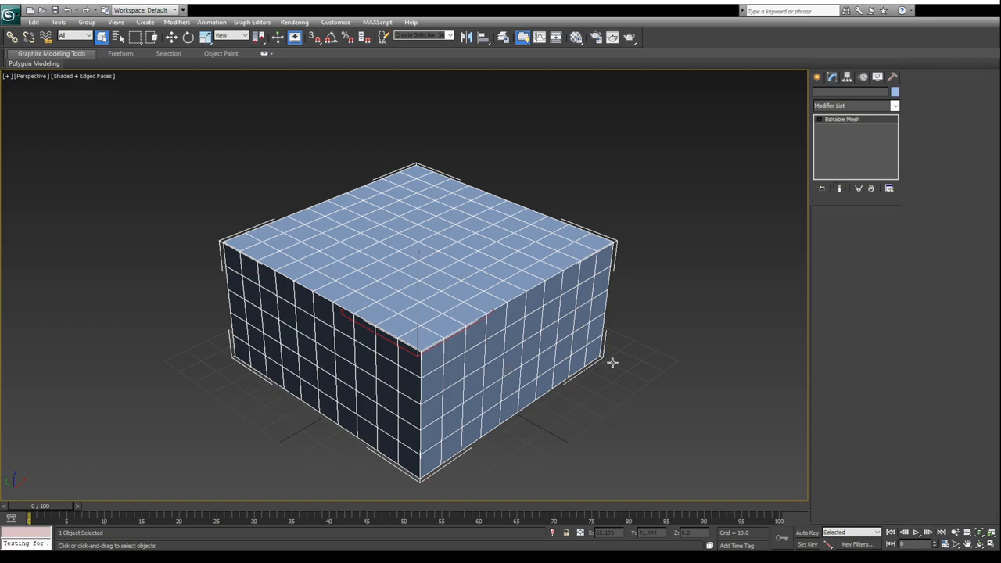
# Step: Center the box on the world origin in the Top view by moving it to X 0 and Y 0
pyautogui.click(991, 544)
pyautogui.scroll(4, 233, 205)
pyautogui.hotkey('alt', 'w')
pyautogui.moveTo(474, 279); pyautogui.dragTo(282, 157, button='middle')
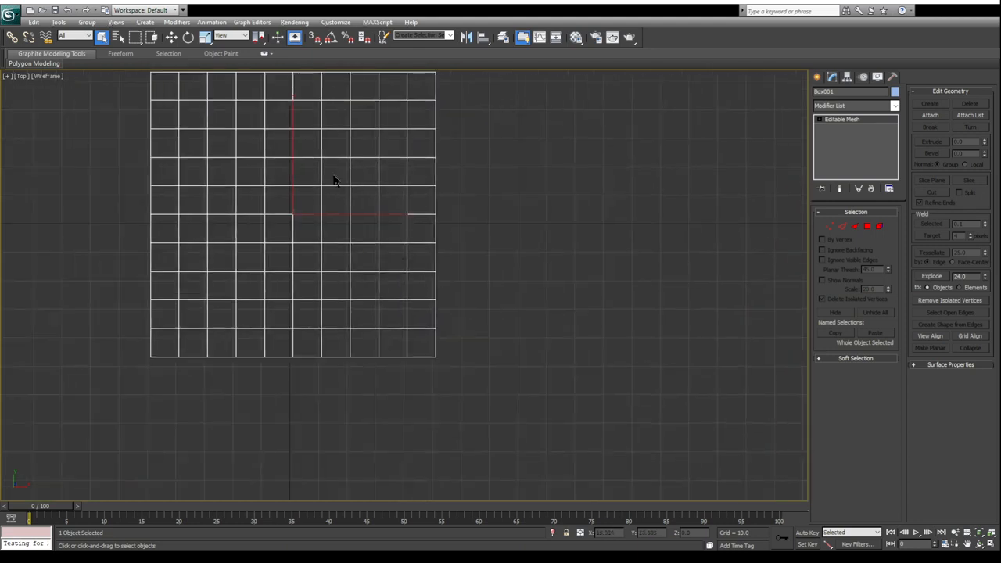
pyautogui.press('w')
pyautogui.moveTo(331, 190); pyautogui.dragTo(359, 244, button='middle')
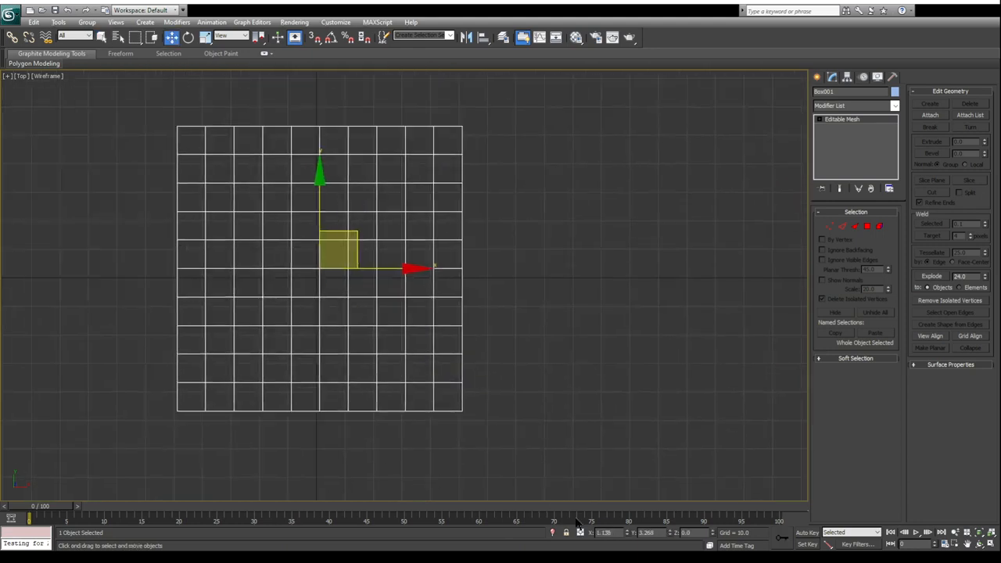
pyautogui.moveTo(326, 279); pyautogui.dragTo(480, 310, button='middle')
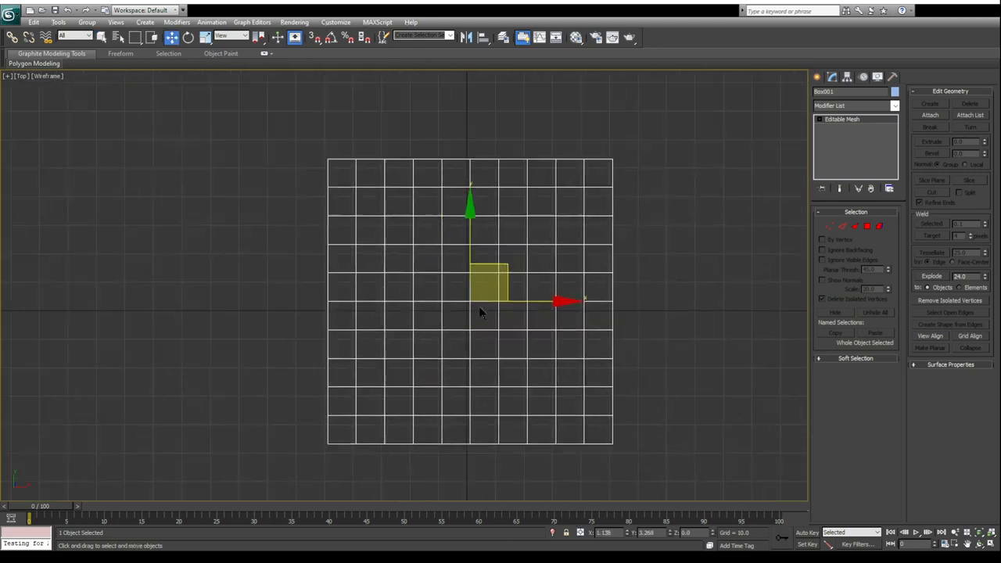
pyautogui.rightClick(627, 533)
pyautogui.rightClick(669, 532)
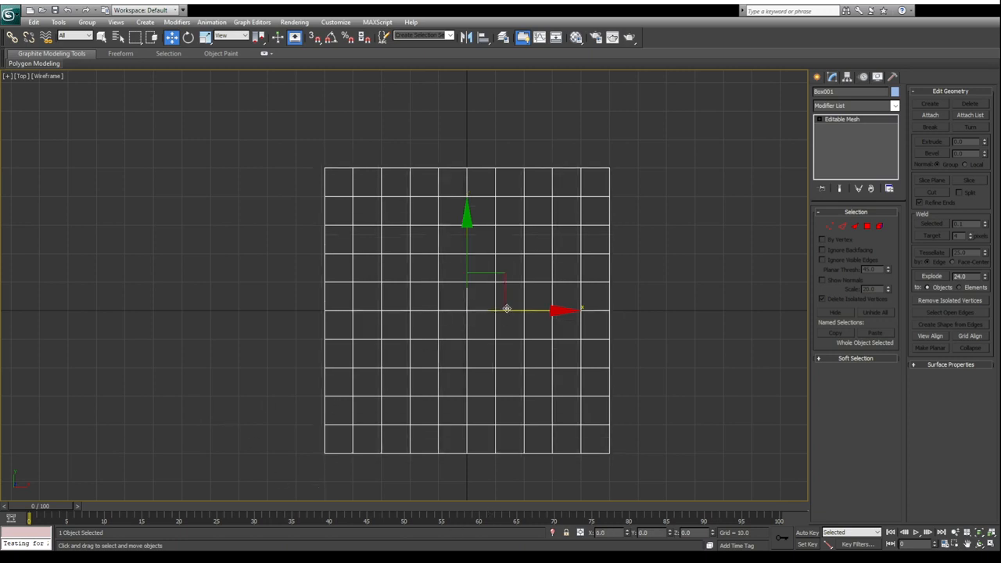
# Step: Return to the maximized Perspective view and check the box's X, Y and Z position values
pyautogui.hotkey('alt', 'w')
pyautogui.rightClick(452, 360)
pyautogui.hotkey('alt', 'w')
pyautogui.keyDown('alt'); pyautogui.moveTo(419, 400); pyautogui.dragTo(426, 394, button='middle'); pyautogui.keyUp('alt')
pyautogui.moveTo(613, 534); pyautogui.dragTo(584, 535)
pyautogui.moveTo(652, 535); pyautogui.dragTo(616, 540)
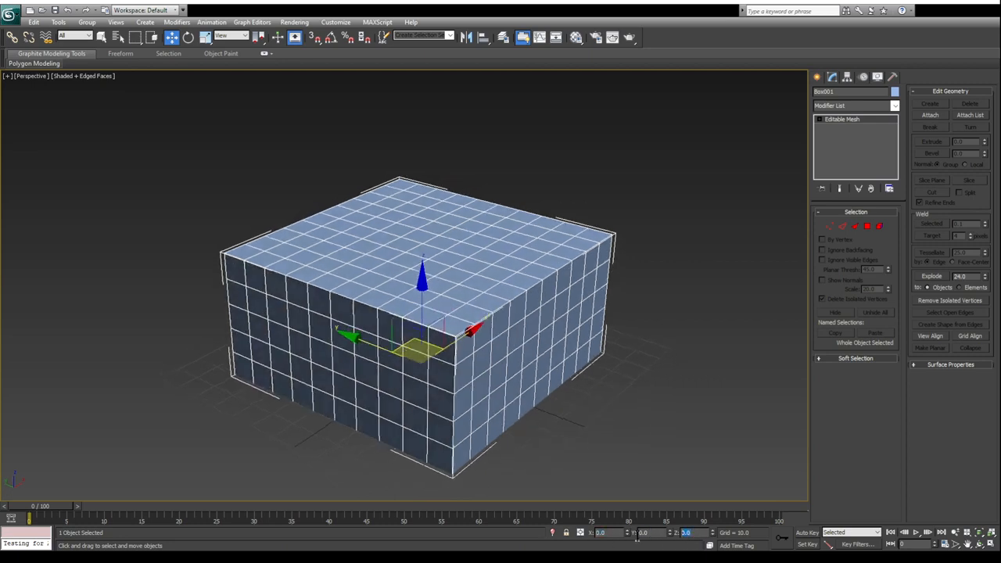
pyautogui.moveTo(456, 333); pyautogui.dragTo(409, 334, button='middle')
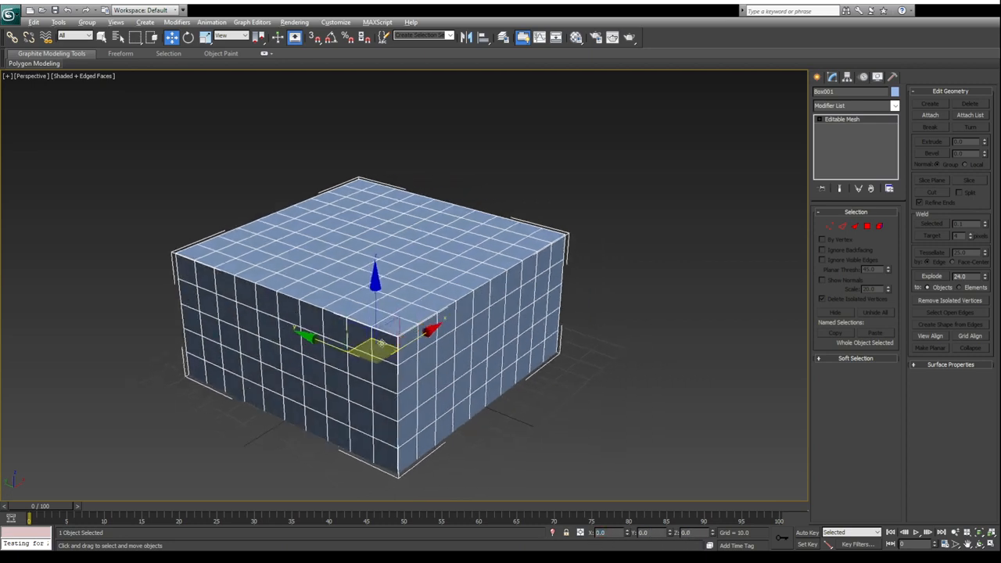
# Step: At Vertex level, delete all vertices of the mesh on the negative X side of the origin, using the Top view
pyautogui.click(829, 226)
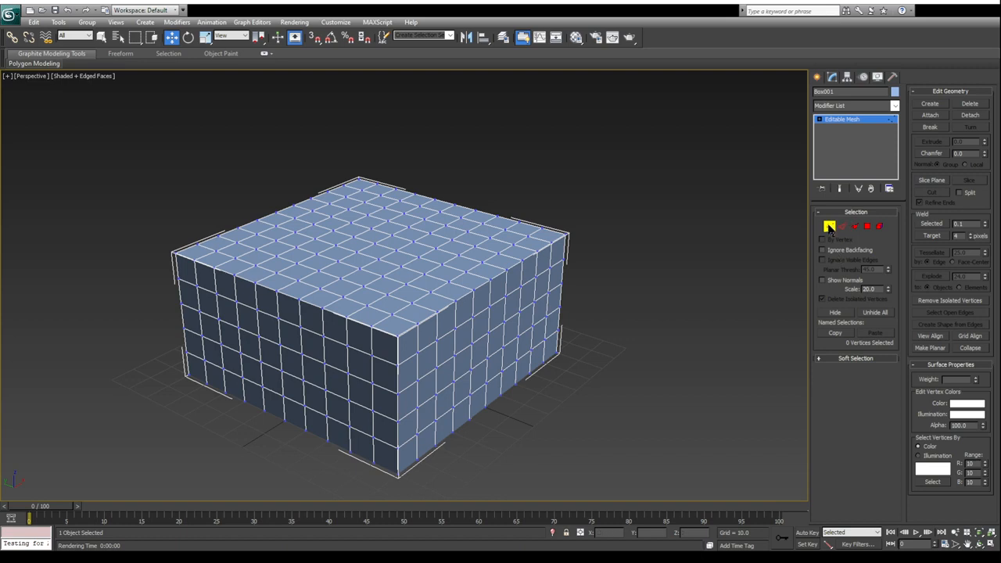
pyautogui.hotkey('alt', 'w')
pyautogui.moveTo(196, 201); pyautogui.dragTo(249, 157, button='middle')
pyautogui.moveTo(145, 86); pyautogui.dragTo(242, 274)
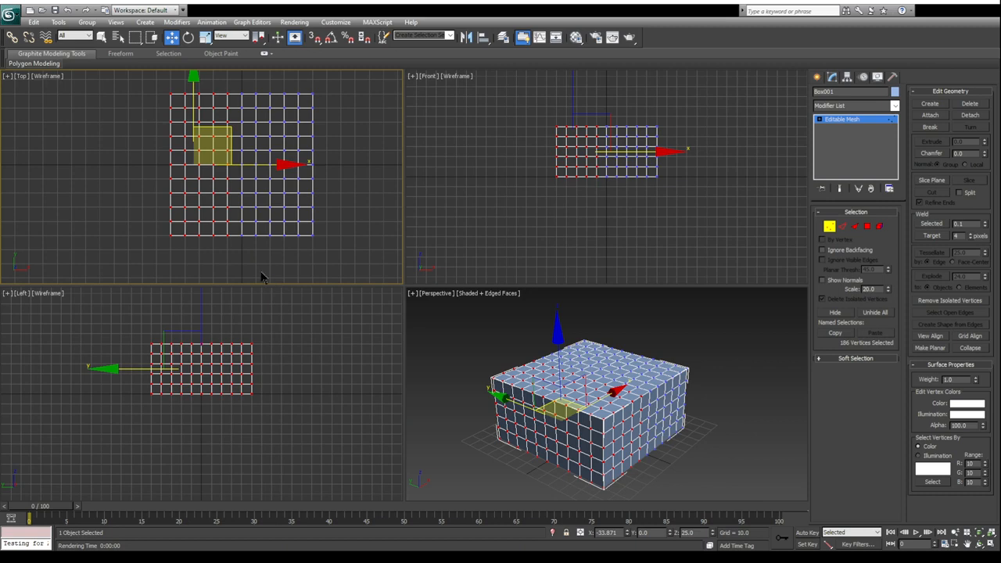
pyautogui.press('Delete')
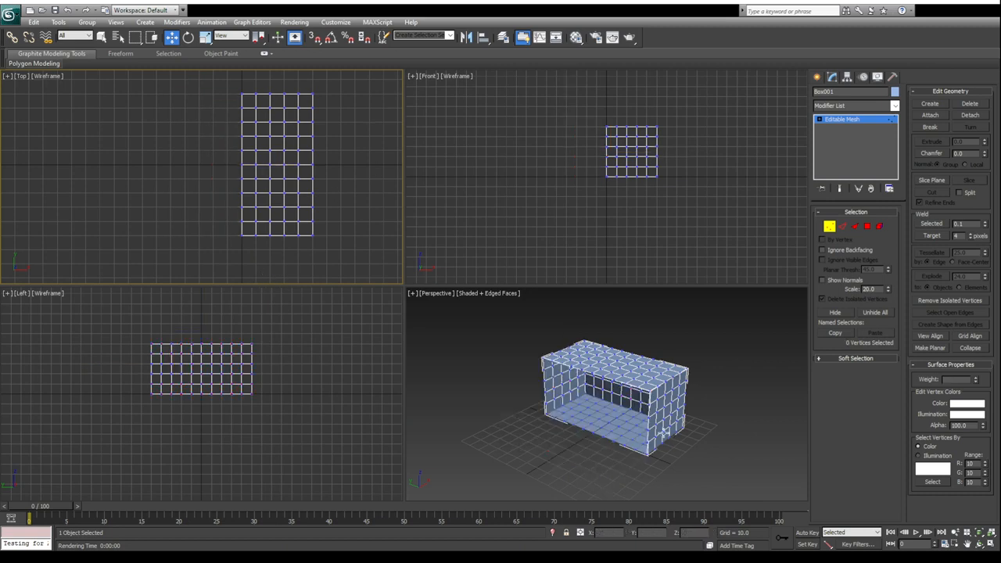
# Step: Delete the vertices on the positive Y side in the Top view, then exit Vertex level in the maximized Perspective view
pyautogui.moveTo(357, 91); pyautogui.dragTo(172, 242)
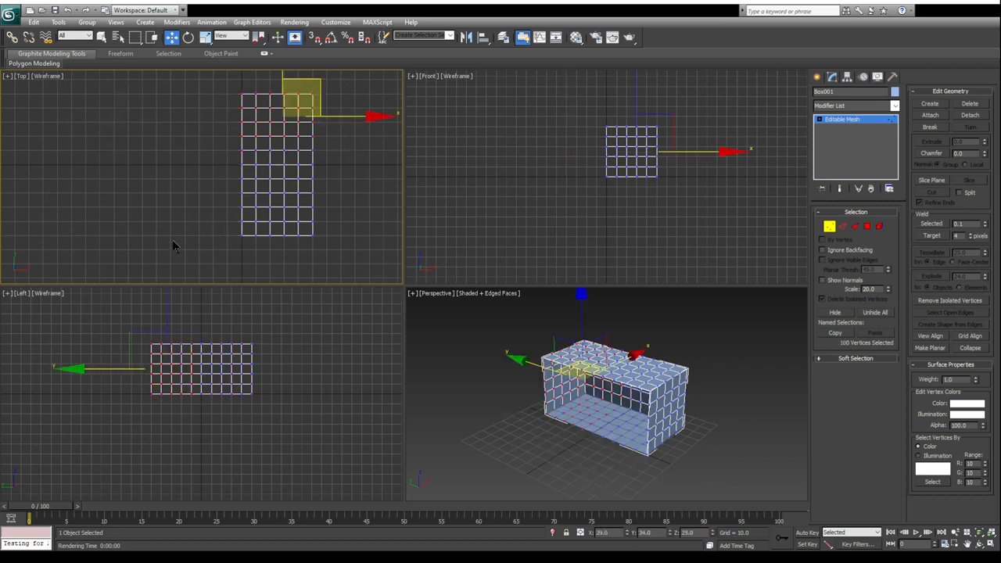
pyautogui.press('Delete')
pyautogui.keyDown('alt'); pyautogui.moveTo(615, 412); pyautogui.dragTo(436, 406, button='middle'); pyautogui.keyUp('alt')
pyautogui.hotkey('alt', 'w')
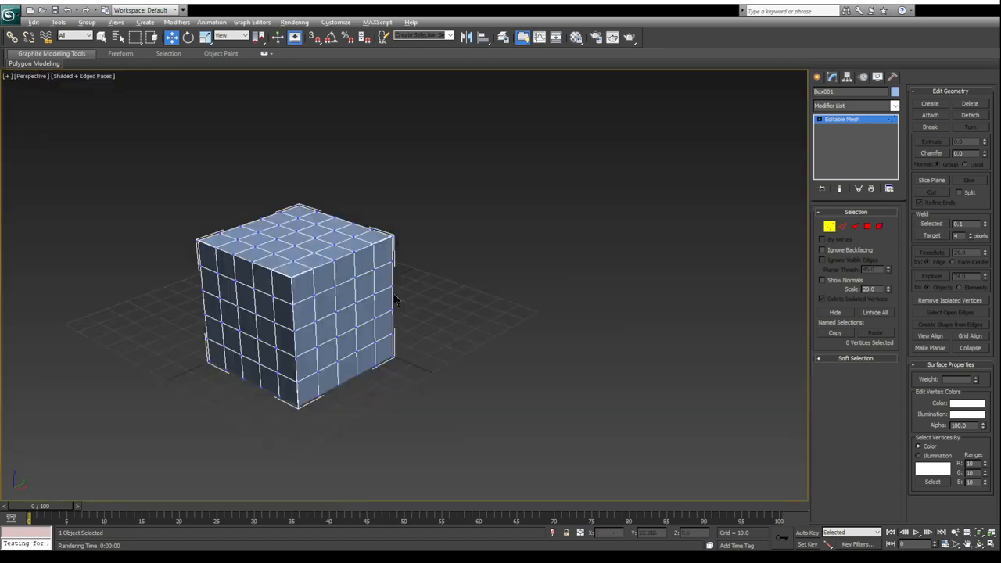
pyautogui.click(829, 226)
pyautogui.scroll(5, 470, 321)
pyautogui.keyDown('alt'); pyautogui.moveTo(470, 316); pyautogui.dragTo(390, 248, button='middle'); pyautogui.keyUp('alt')
pyautogui.scroll(-3, 553, 300)
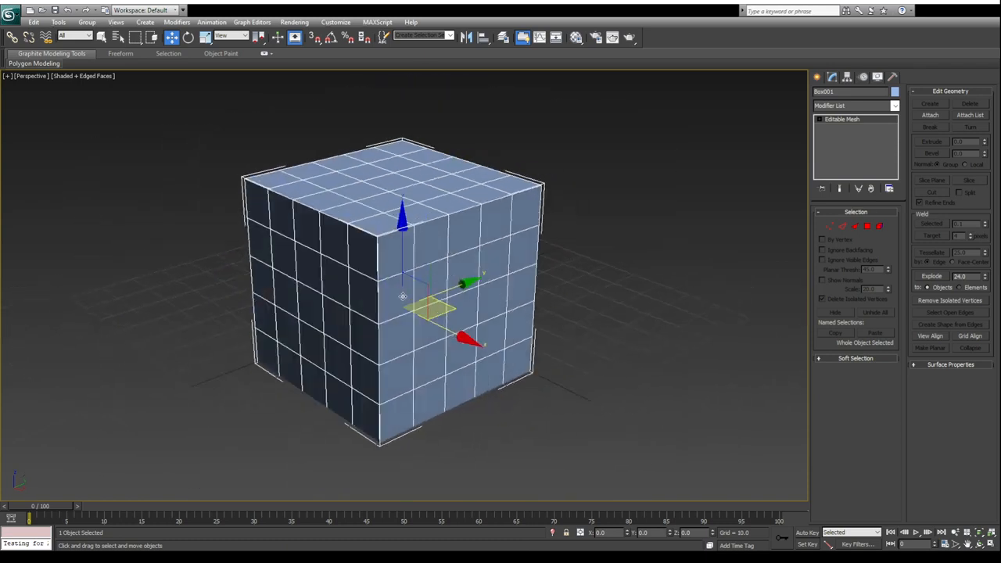
pyautogui.keyDown('alt'); pyautogui.moveTo(408, 297); pyautogui.dragTo(414, 301, button='middle'); pyautogui.keyUp('alt')
pyautogui.keyDown('alt'); pyautogui.moveTo(428, 336); pyautogui.dragTo(485, 348, button='middle'); pyautogui.keyUp('alt')
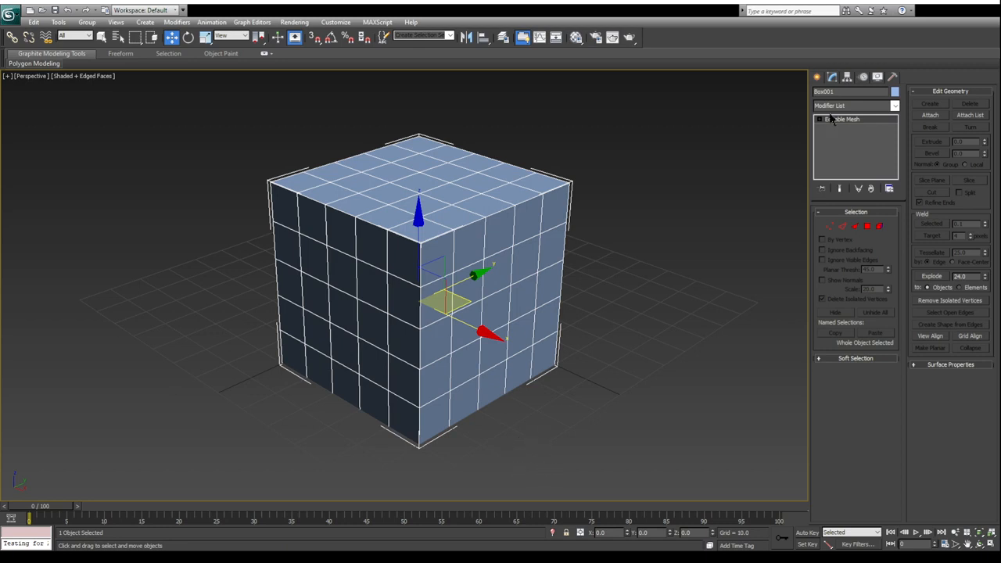
# Step: At Polygon level, extrude the third-row polygon beside the front vertical corner on the positive X side by -10
pyautogui.click(867, 226)
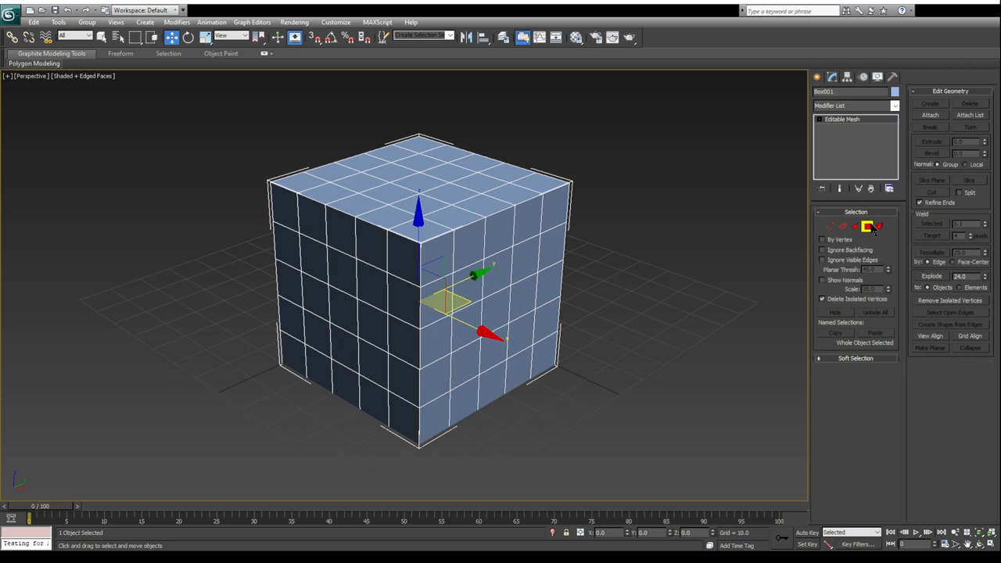
pyautogui.click(438, 420)
pyautogui.click(429, 376)
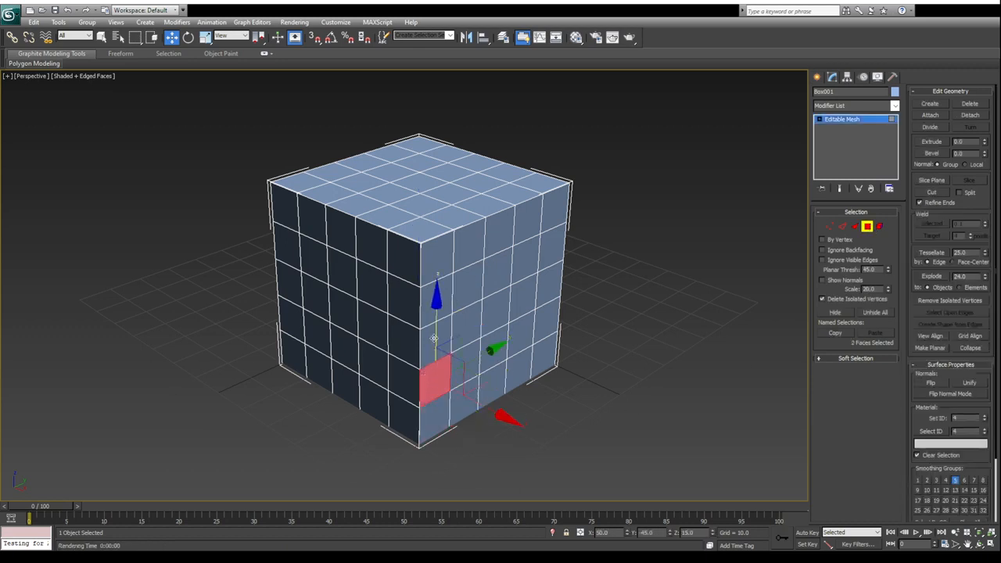
pyautogui.click(434, 338)
pyautogui.click(434, 354)
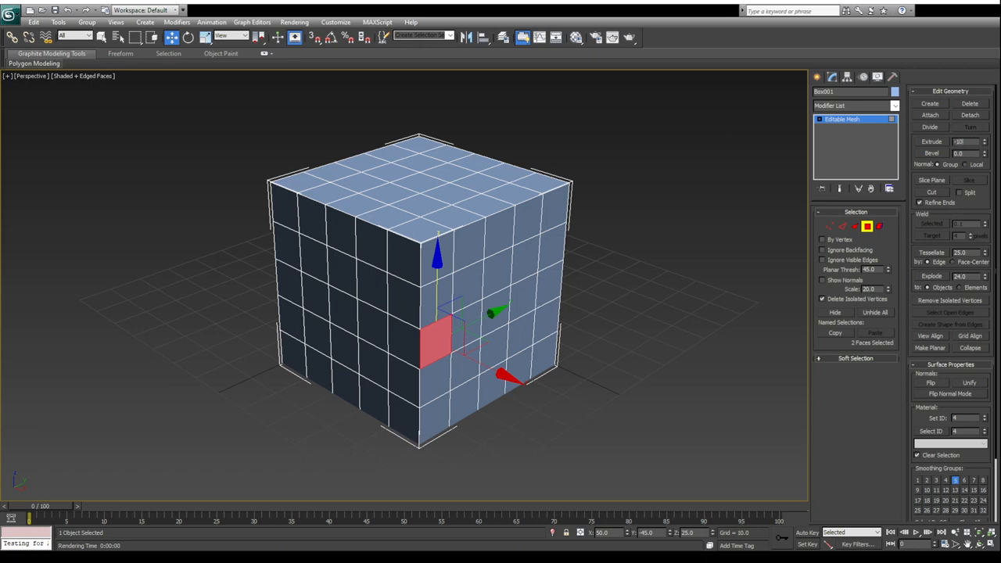
pyautogui.press('Return')
pyautogui.keyDown('alt'); pyautogui.moveTo(479, 332); pyautogui.dragTo(507, 352, button='middle'); pyautogui.keyUp('alt')
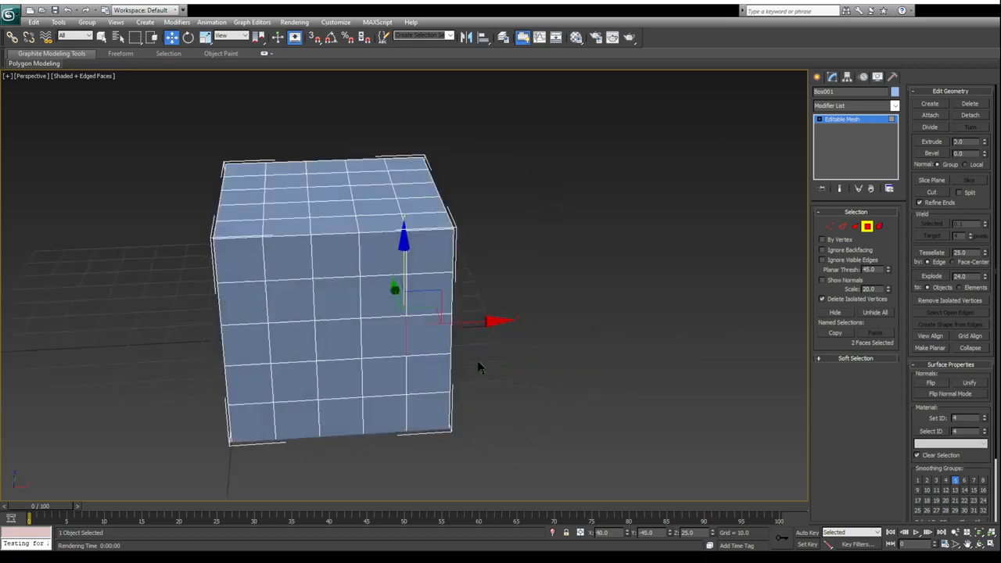
pyautogui.keyDown('alt'); pyautogui.moveTo(411, 336); pyautogui.dragTo(378, 330, button='middle'); pyautogui.keyUp('alt')
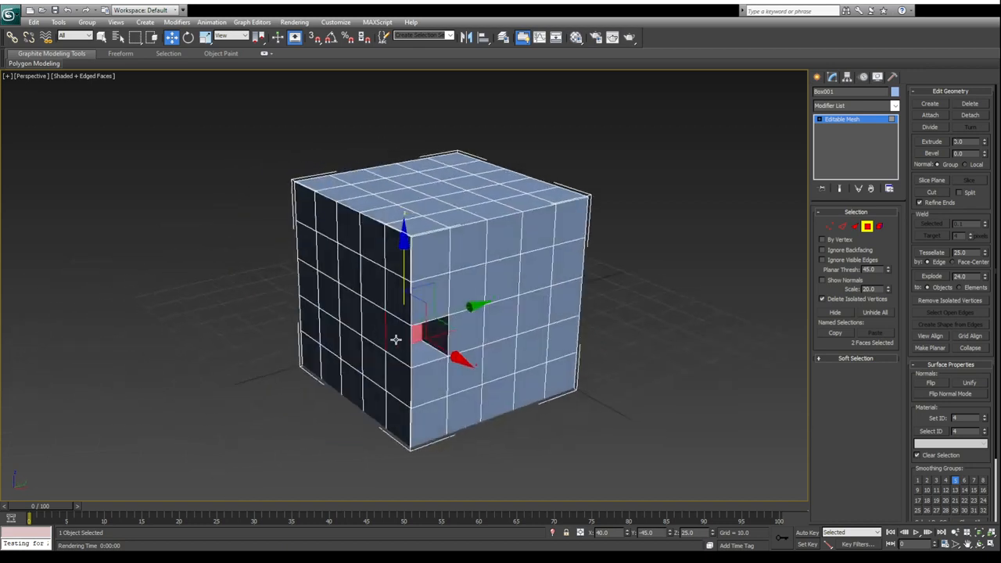
# Step: Select the polygon directly above the notch in the corner column and extrude it by -10 twice
pyautogui.moveTo(418, 304); pyautogui.dragTo(445, 275)
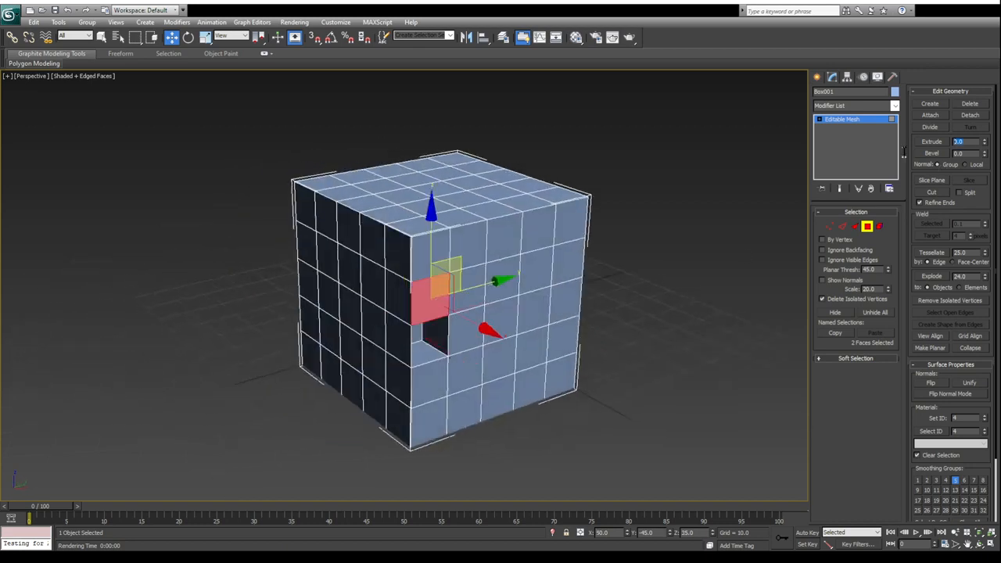
pyautogui.write('-10')
pyautogui.press('Return')
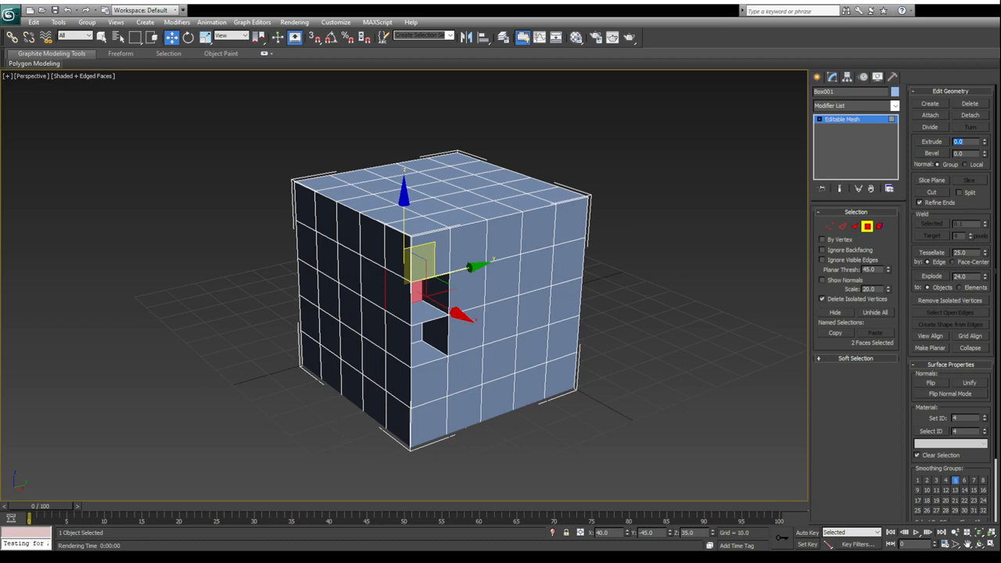
pyautogui.write('-10')
pyautogui.press('Return')
pyautogui.keyDown('alt'); pyautogui.moveTo(360, 304); pyautogui.dragTo(387, 305, button='middle'); pyautogui.keyUp('alt')
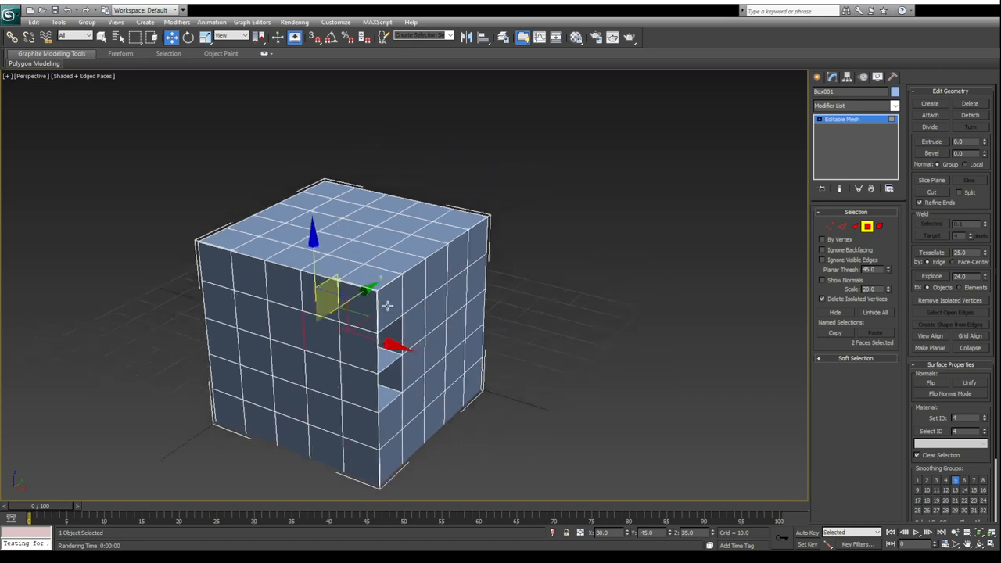
# Step: Select the top polygon of the same corner column and extrude it by -10 three times
pyautogui.click(387, 305)
pyautogui.moveTo(971, 142); pyautogui.dragTo(941, 144)
pyautogui.press('Return')
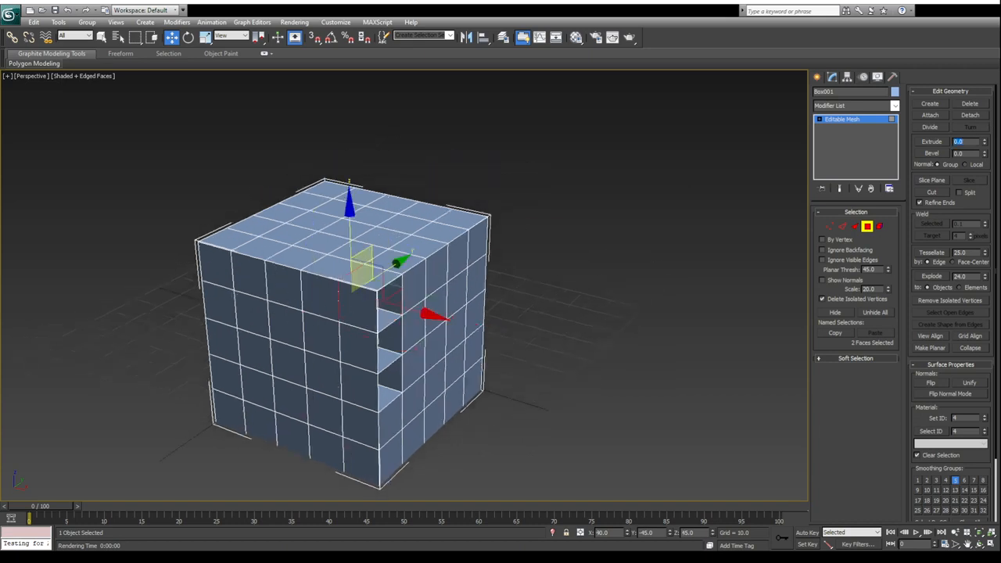
pyautogui.press('Return')
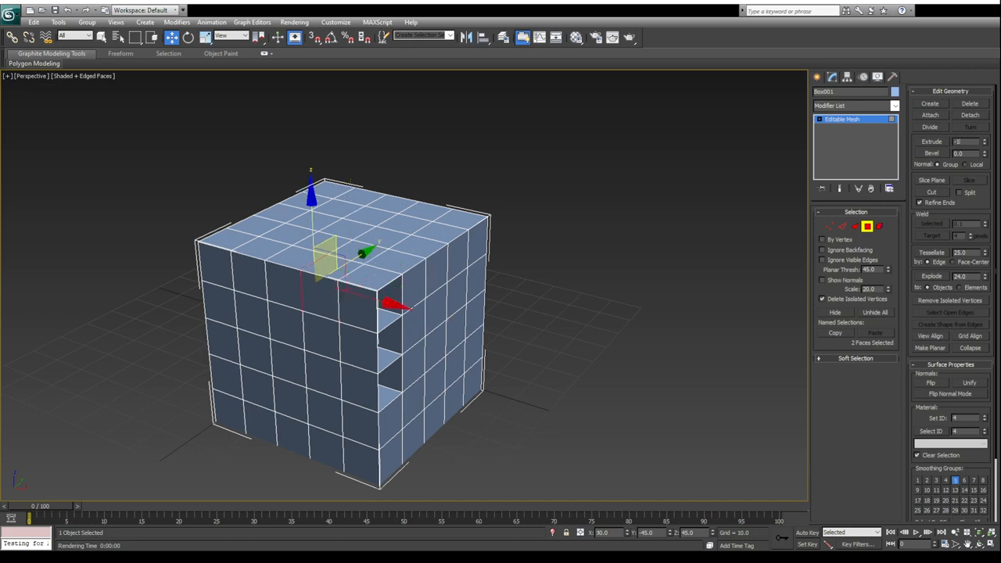
pyautogui.press('Return')
# Step: Delete the third-row polygon of the negative Y face in the corner column beside the notches
pyautogui.moveTo(464, 278)
pyautogui.keyDown('alt'); pyautogui.mouseDown(button='middle')
pyautogui.moveTo(449, 243)
pyautogui.moveTo(447, 261)
pyautogui.moveTo(473, 263)
pyautogui.mouseUp(button='middle'); pyautogui.keyUp('alt')
pyautogui.scroll(3, 446, 262)
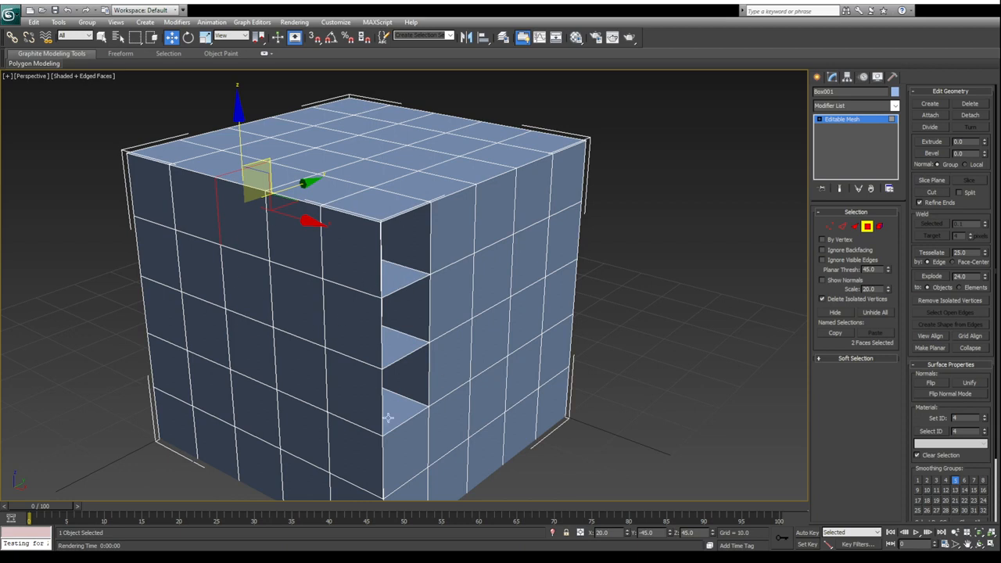
pyautogui.click(341, 392)
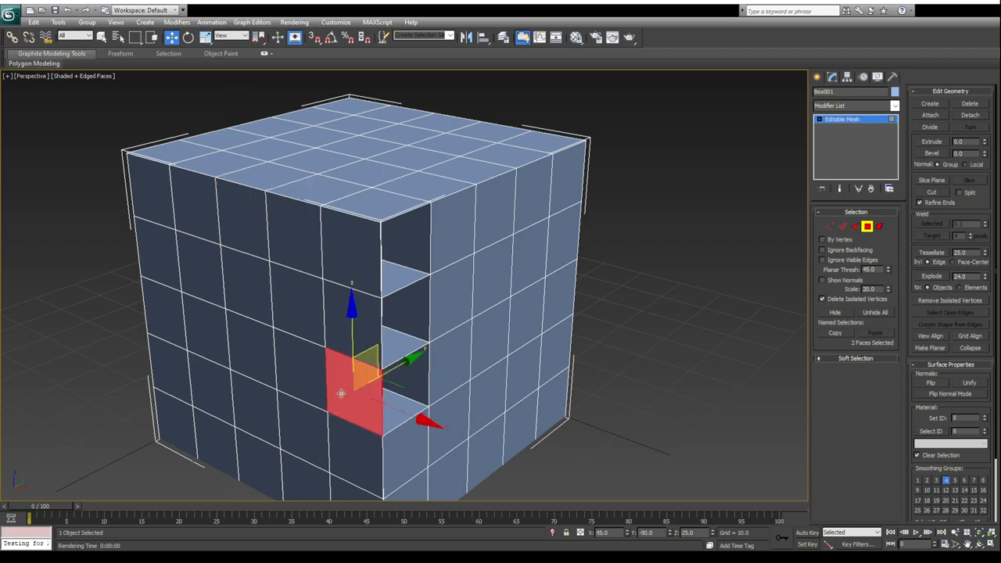
pyautogui.hotkey('ctrl', 'd')
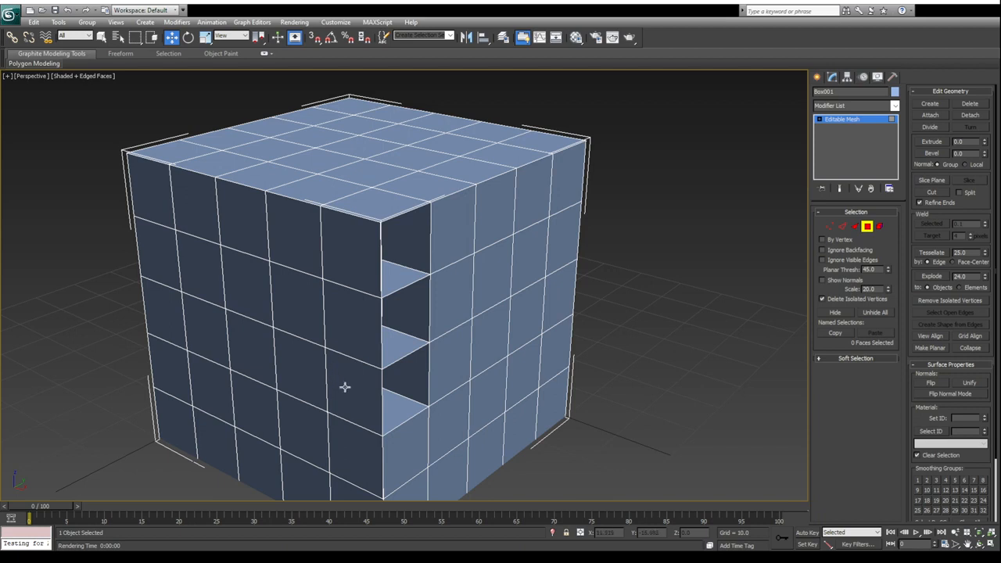
pyautogui.click(348, 387)
pyautogui.keyDown('alt'); pyautogui.moveTo(362, 394); pyautogui.dragTo(399, 413, button='middle'); pyautogui.keyUp('alt')
pyautogui.click(391, 414)
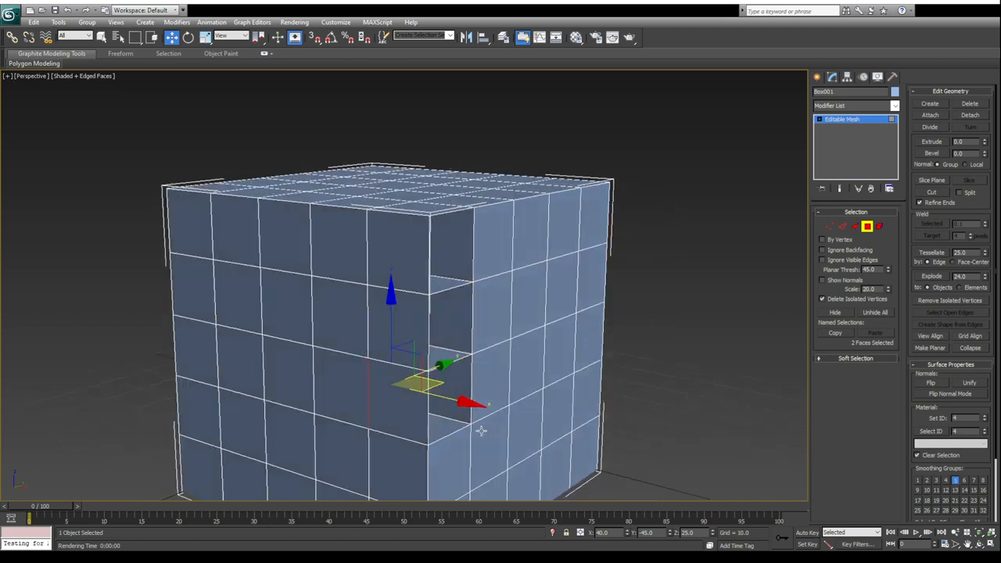
pyautogui.click(404, 401)
pyautogui.press('Delete')
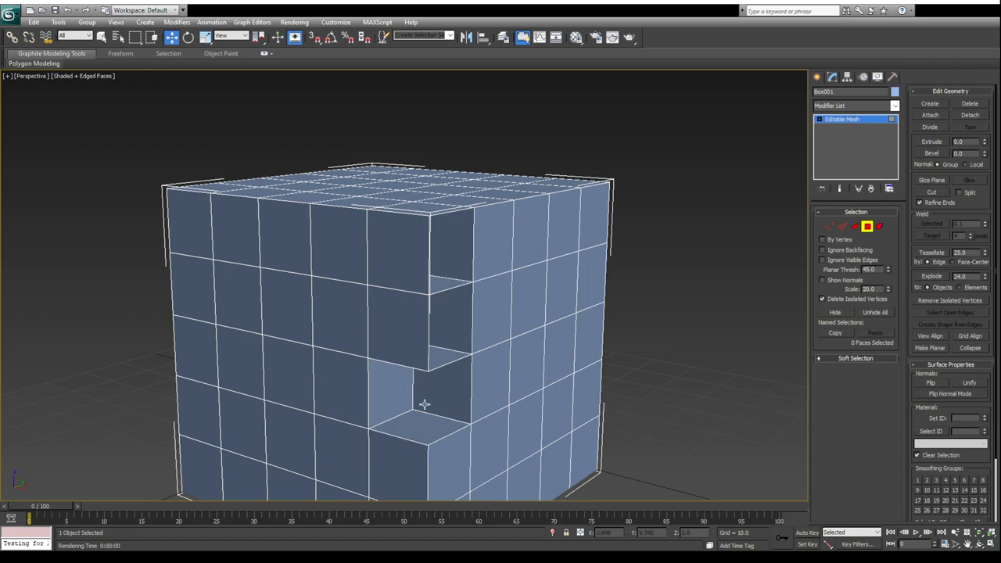
# Step: Delete the second-row and top-row polygons of the same corner column, along with the lower shelf polygon between the notches
pyautogui.click(404, 329)
pyautogui.press('Delete')
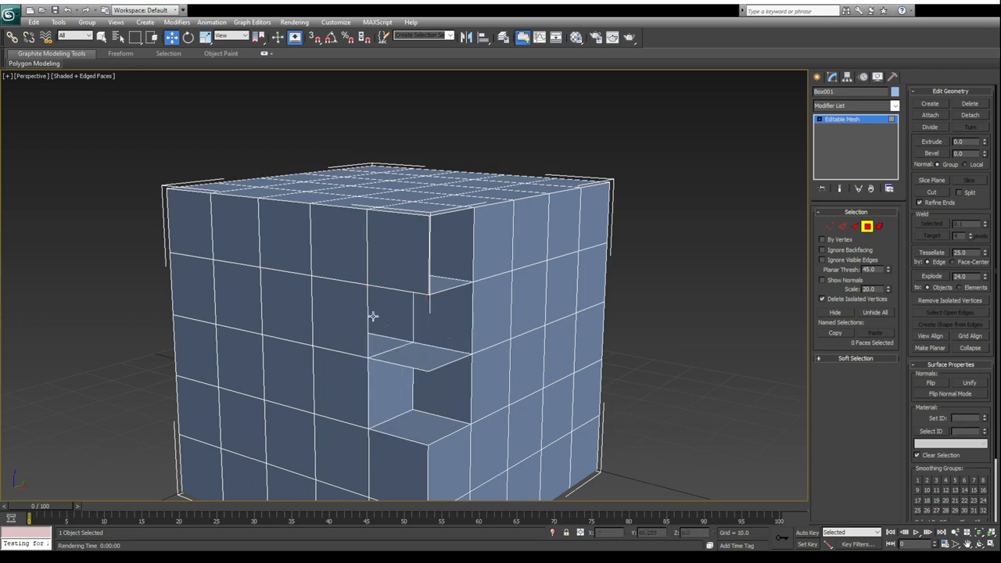
pyautogui.click(428, 362)
pyautogui.press('Delete')
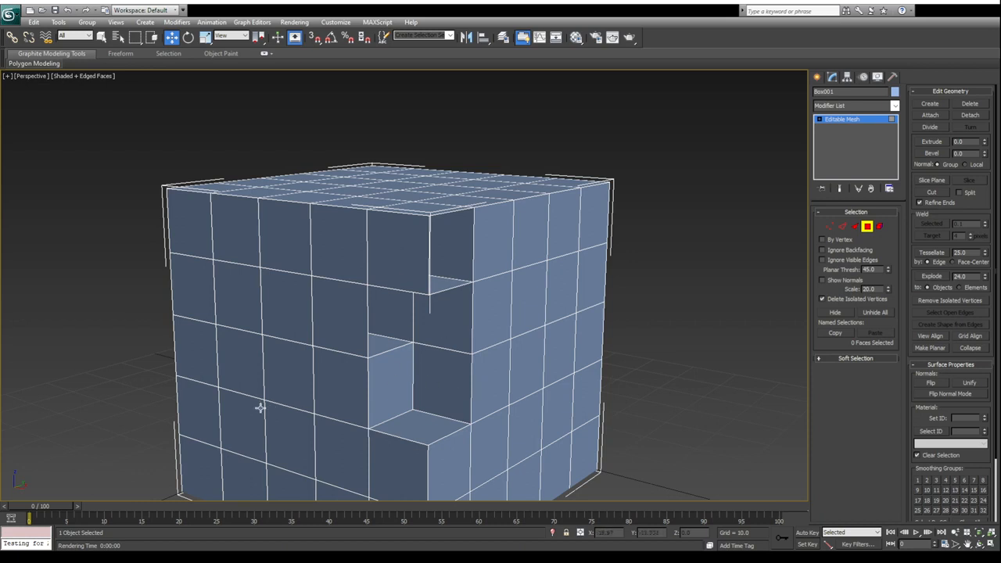
pyautogui.click(216, 446)
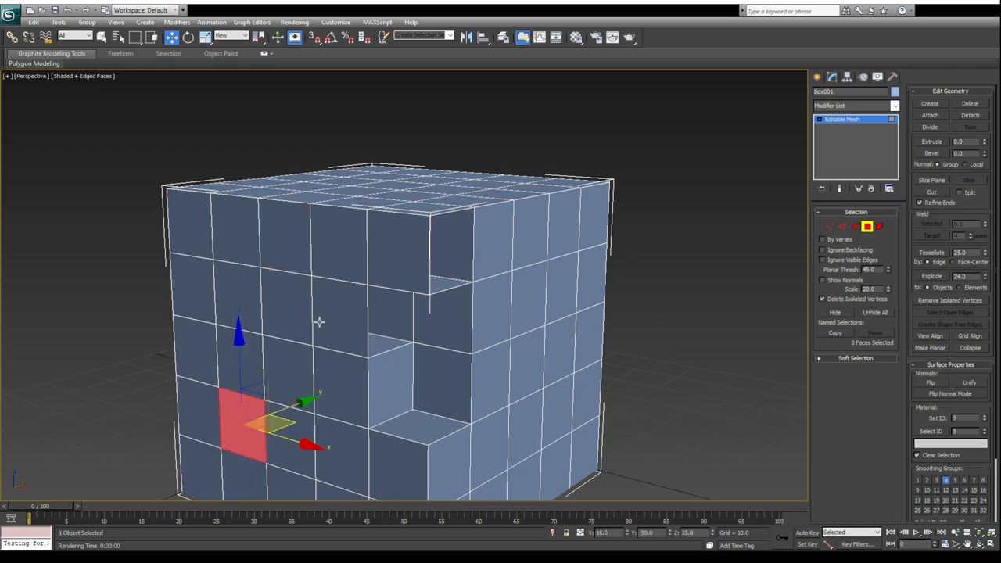
pyautogui.click(409, 260)
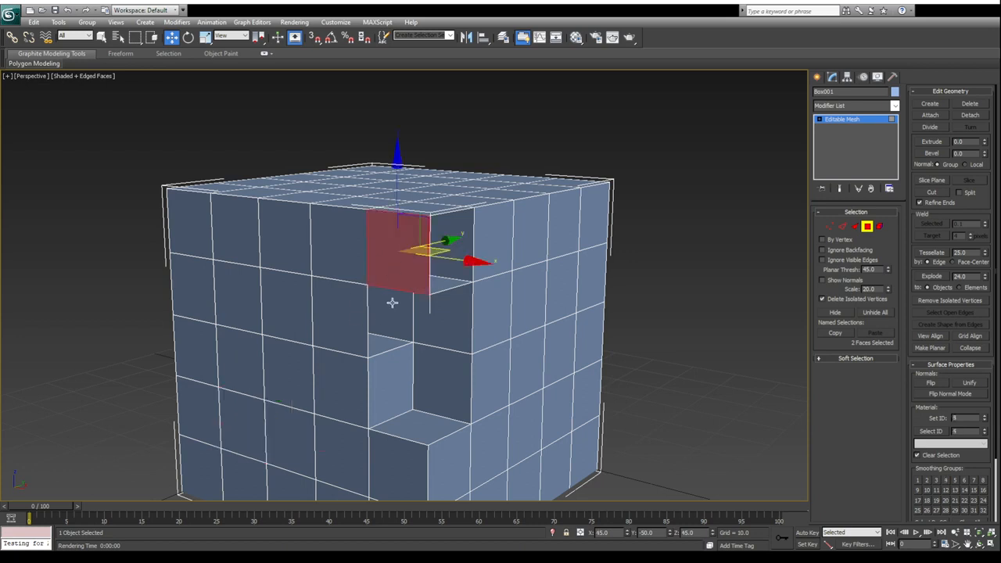
pyautogui.press('Delete')
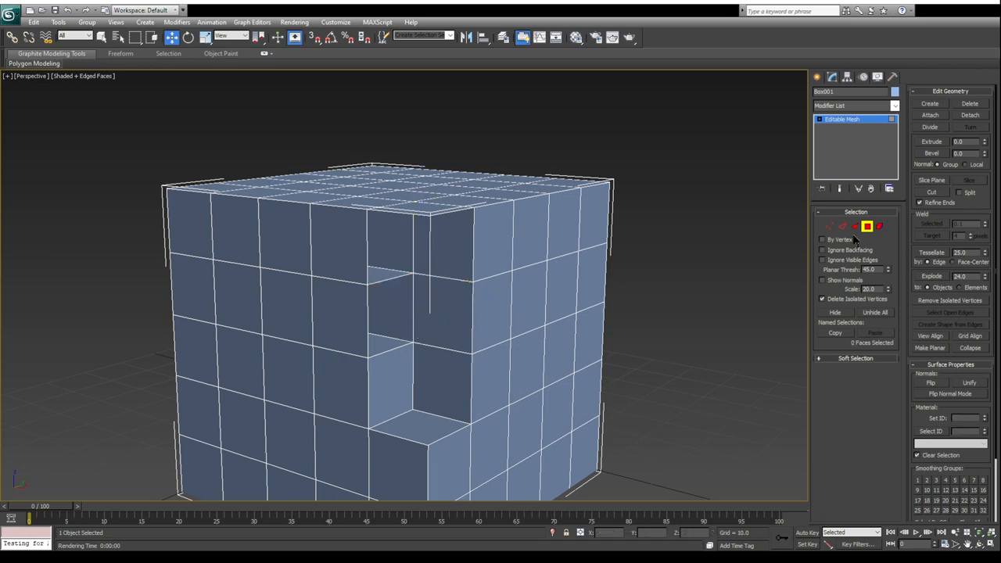
# Step: Check the corner at Vertex level, then undo the polygon deletions made beside the notches
pyautogui.click(829, 226)
pyautogui.keyDown('alt'); pyautogui.moveTo(719, 352); pyautogui.dragTo(543, 364, button='middle'); pyautogui.keyUp('alt')
pyautogui.keyDown('alt'); pyautogui.moveTo(591, 399); pyautogui.dragTo(542, 342, button='middle'); pyautogui.keyUp('alt')
pyautogui.click(867, 226)
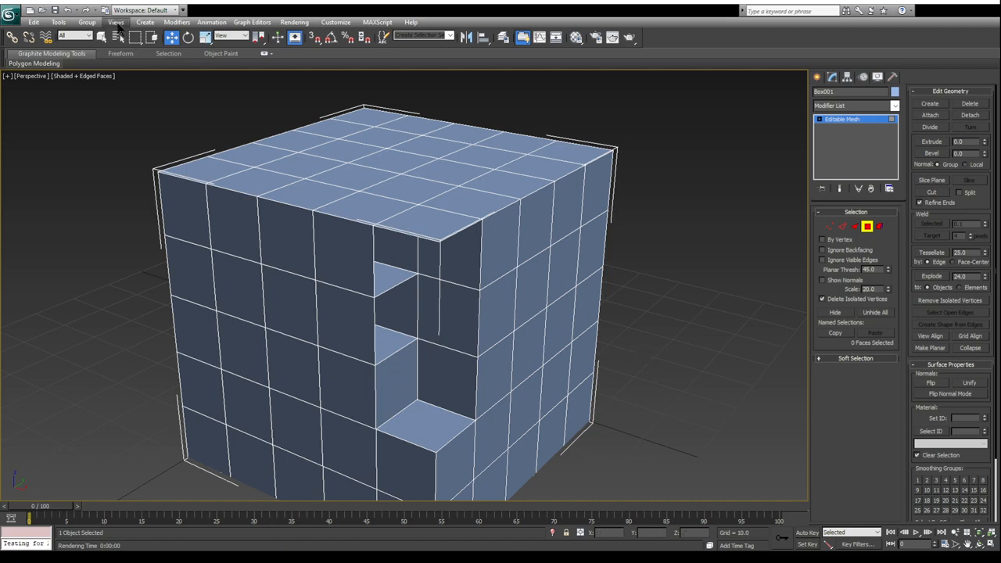
pyautogui.click(68, 11)
pyautogui.click(69, 11)
pyautogui.click(69, 11)
pyautogui.click(69, 10)
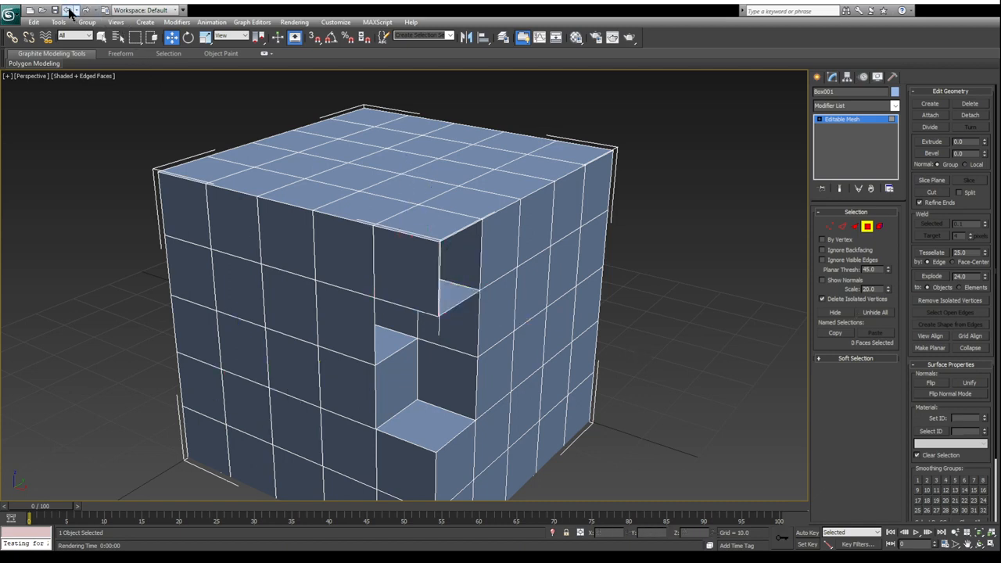
pyautogui.click(68, 10)
pyautogui.click(69, 10)
pyautogui.click(69, 10)
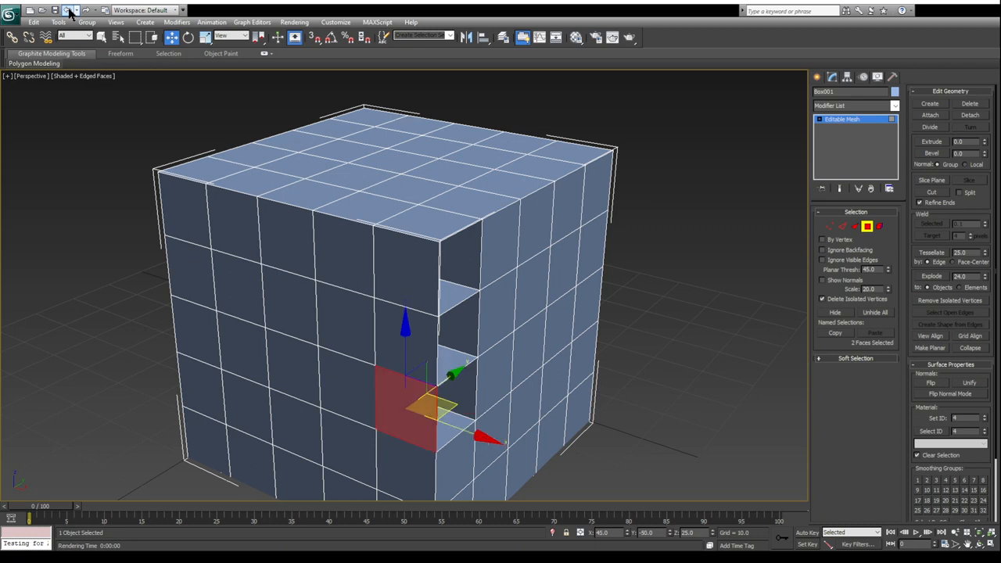
# Step: With Delete Isolated Vertices off, delete the upper three polygons of the corner column on the negative Y face
pyautogui.keyDown('alt'); pyautogui.moveTo(492, 400); pyautogui.dragTo(429, 363, button='middle'); pyautogui.keyUp('alt')
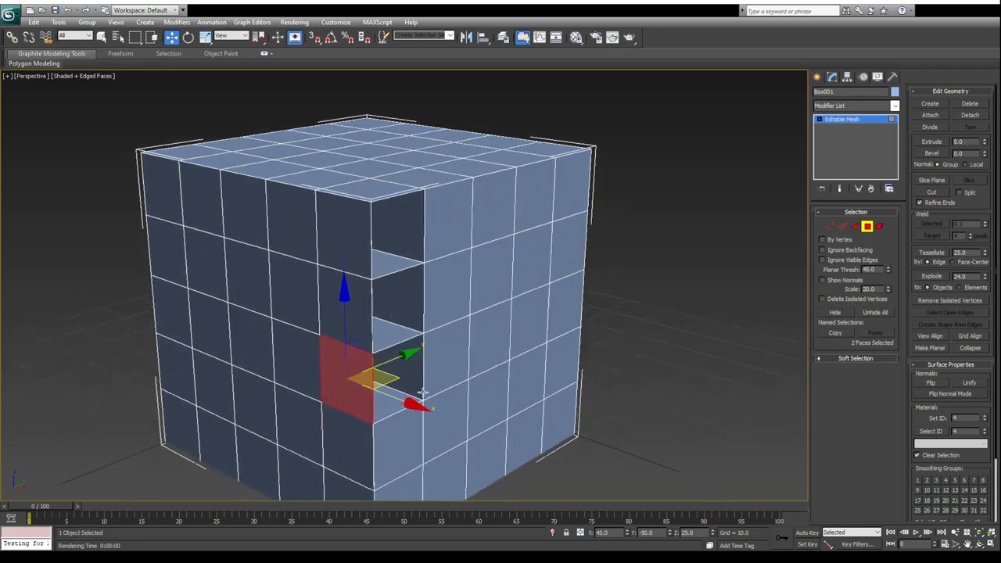
pyautogui.press('Delete')
pyautogui.click(351, 309)
pyautogui.press('Delete')
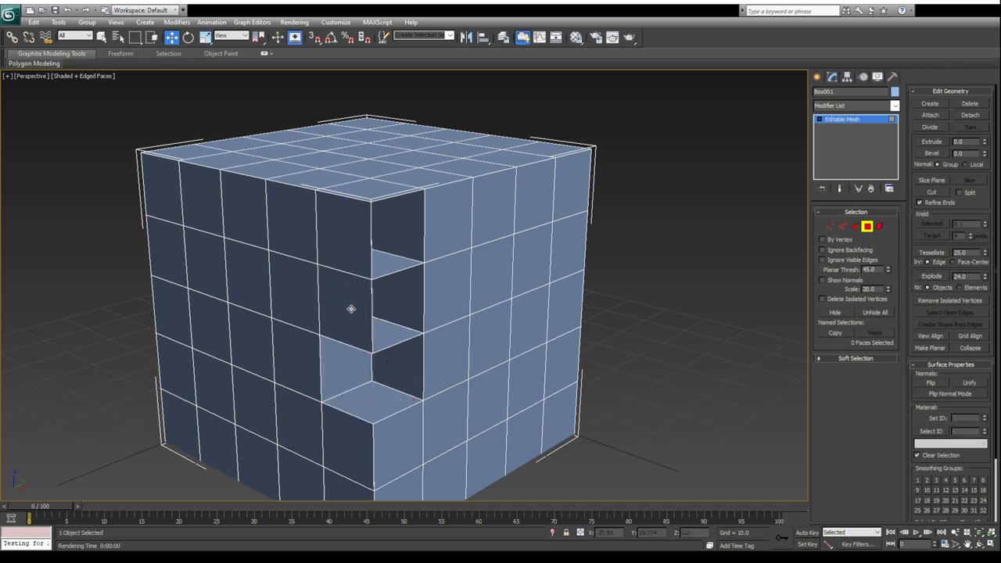
pyautogui.click(351, 309)
pyautogui.press('Delete')
pyautogui.click(347, 252)
pyautogui.press('Delete')
pyautogui.click(346, 250)
pyautogui.press('Delete')
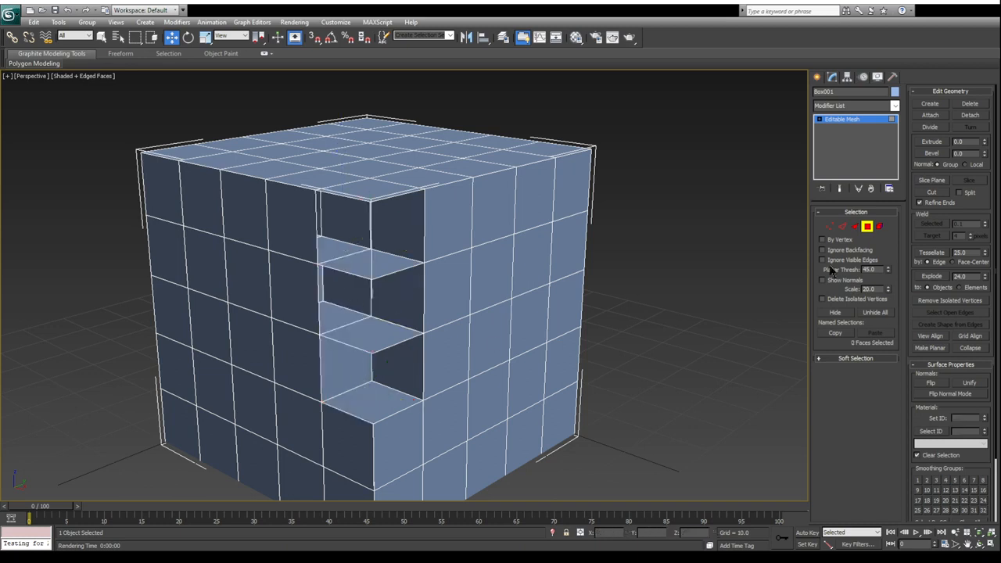
# Step: Delete the lower shelf polygon inside the carved corner, then select its leftover outer corner vertex at Vertex level
pyautogui.click(830, 228)
pyautogui.moveTo(409, 398)
pyautogui.keyDown('alt'); pyautogui.mouseDown(button='middle')
pyautogui.moveTo(483, 398)
pyautogui.moveTo(496, 384)
pyautogui.moveTo(417, 404)
pyautogui.mouseUp(button='middle'); pyautogui.keyUp('alt')
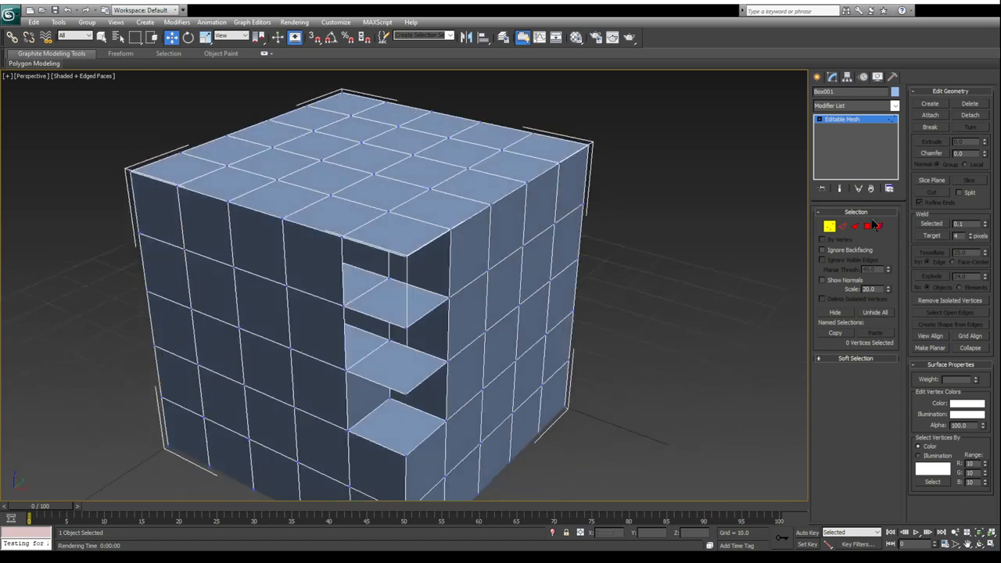
pyautogui.press('4')
pyautogui.click(400, 367)
pyautogui.press('Delete')
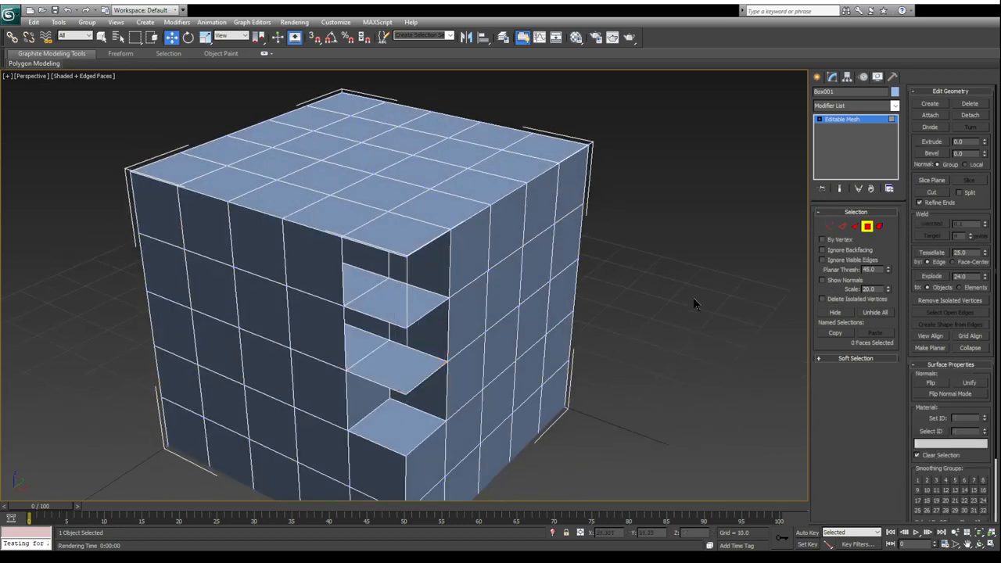
pyautogui.click(419, 361)
pyautogui.press('Delete')
pyautogui.click(829, 226)
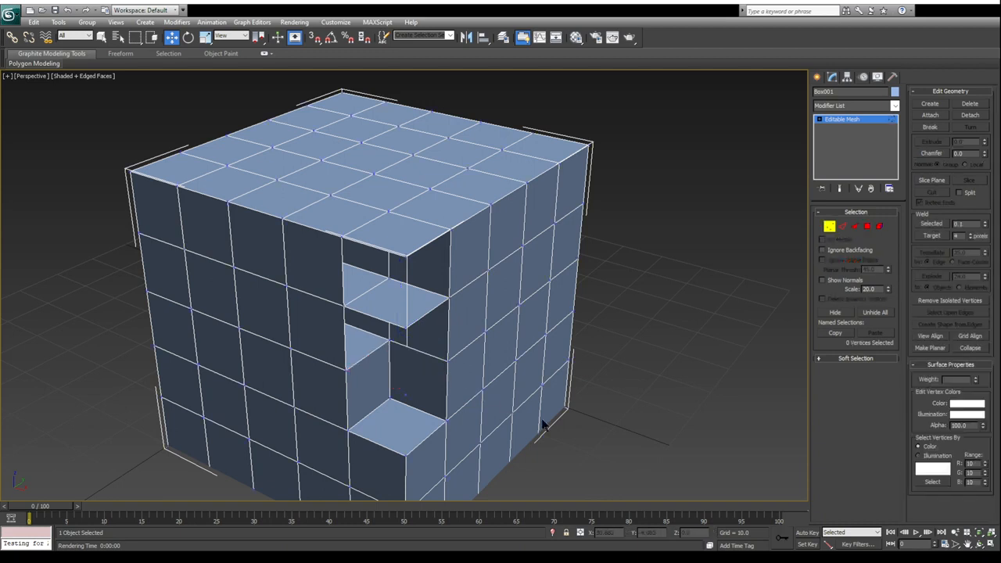
pyautogui.keyDown('alt'); pyautogui.moveTo(443, 409); pyautogui.dragTo(569, 366, button='middle'); pyautogui.keyUp('alt')
pyautogui.click(486, 388)
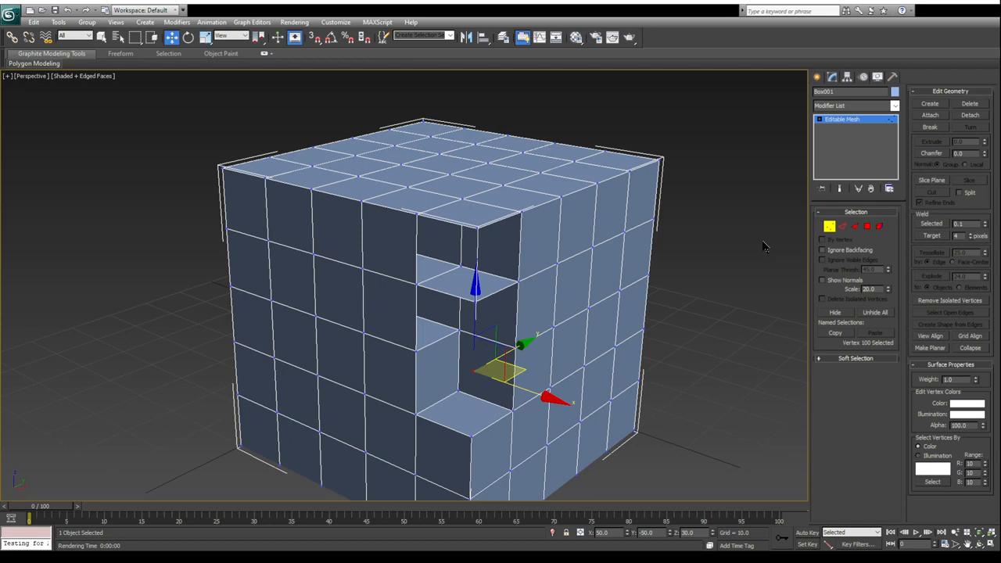
# Step: At Polygon level, delete the upper shelf polygon in the carved corner and the top-face polygon above it
pyautogui.click(867, 226)
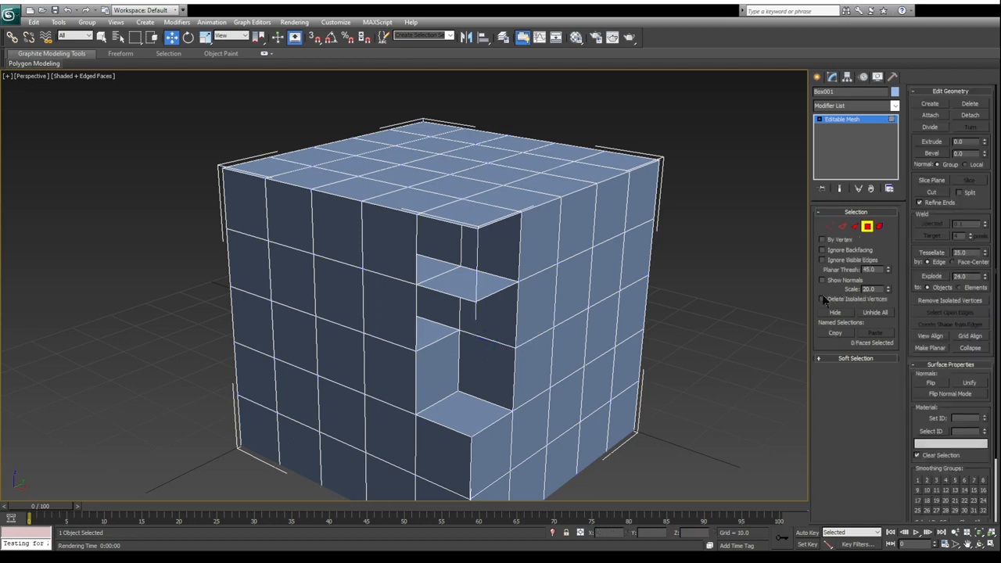
pyautogui.click(467, 288)
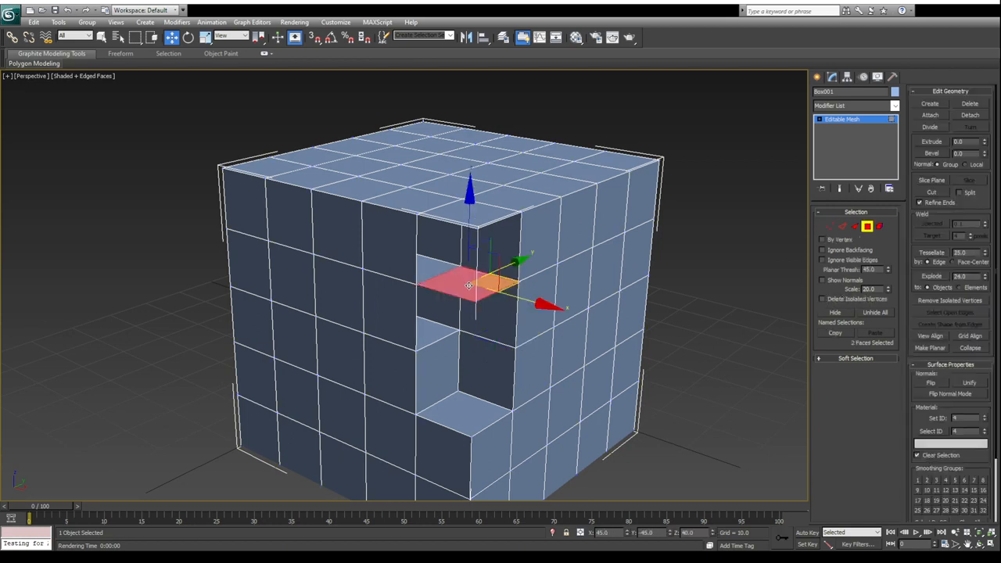
pyautogui.press('Delete')
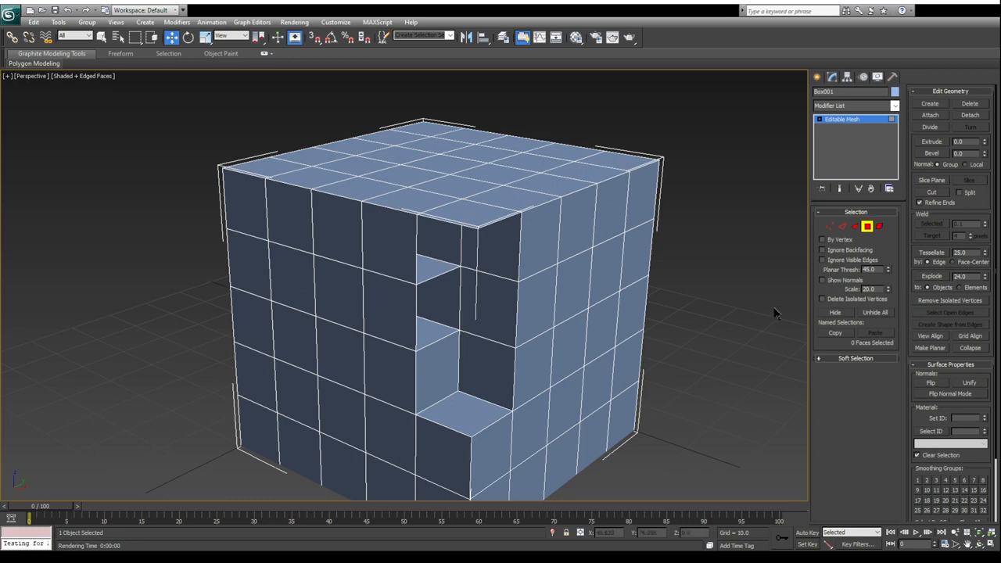
pyautogui.click(457, 220)
pyautogui.press('Delete')
# Step: Delete the neighbouring column's top-face polygon, its upper two front polygons and the shelf between them to form the second step
pyautogui.click(409, 205)
pyautogui.press('Delete')
pyautogui.click(397, 235)
pyautogui.press('Delete')
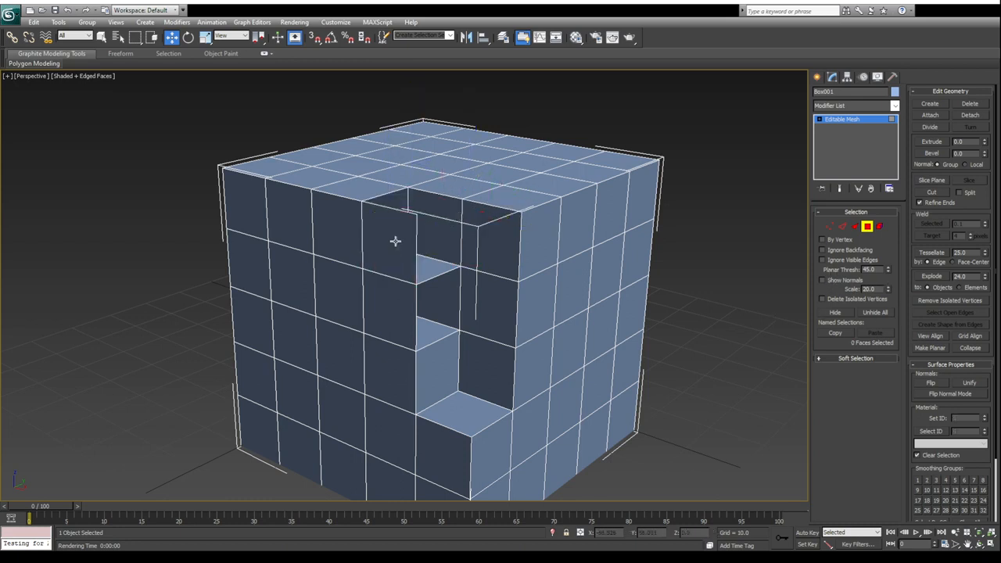
pyautogui.click(393, 309)
pyautogui.press('Delete')
pyautogui.click(413, 263)
pyautogui.press('Delete')
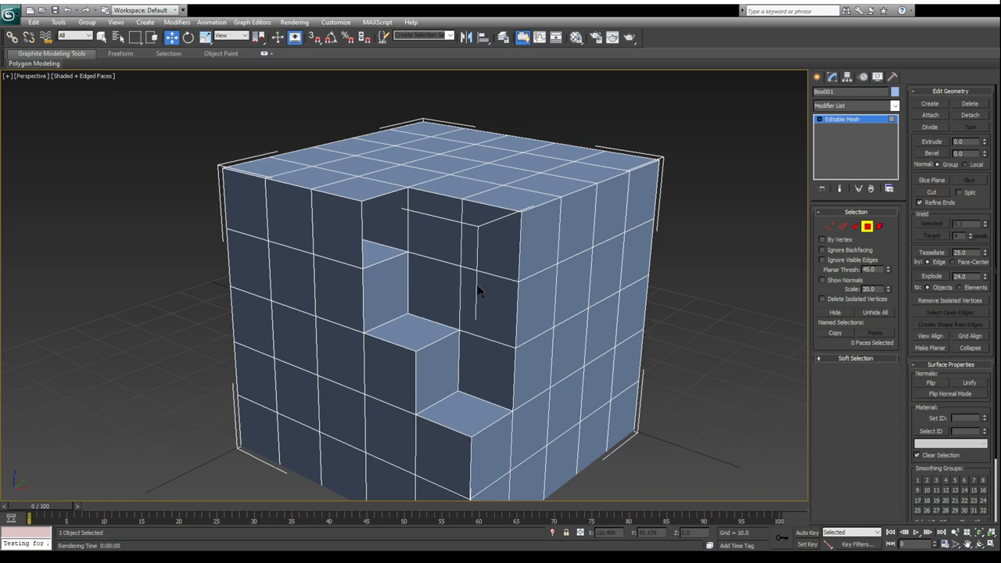
# Step: Delete the top-face polygon and the top-row front polygon of the third column to form the highest step
pyautogui.click(363, 197)
pyautogui.press('Delete')
pyautogui.click(357, 191)
pyautogui.press('Delete')
pyautogui.click(345, 218)
pyautogui.press('Delete')
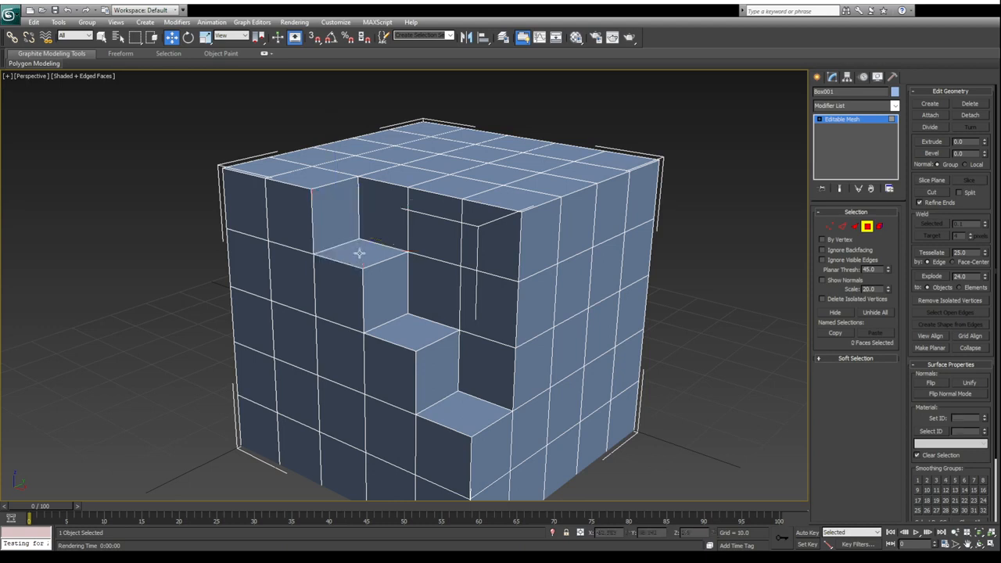
# Step: Switch the mesh to Face level and clear the selection of the wall polygon behind the lowest step
pyautogui.click(978, 543)
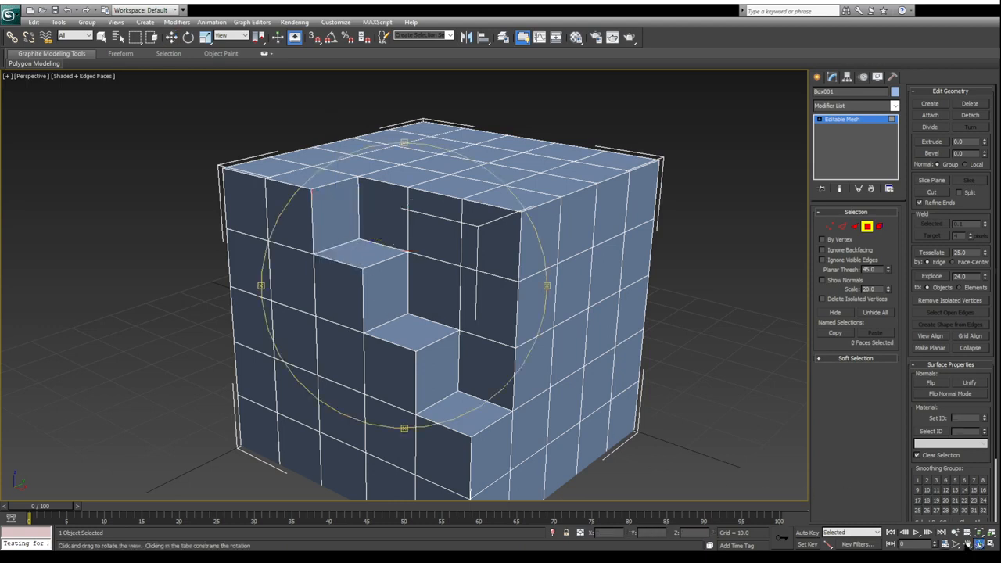
pyautogui.moveTo(431, 292); pyautogui.dragTo(409, 295)
pyautogui.scroll(-3, 423, 341)
pyautogui.scroll(3, 410, 313)
pyautogui.rightClick(433, 315)
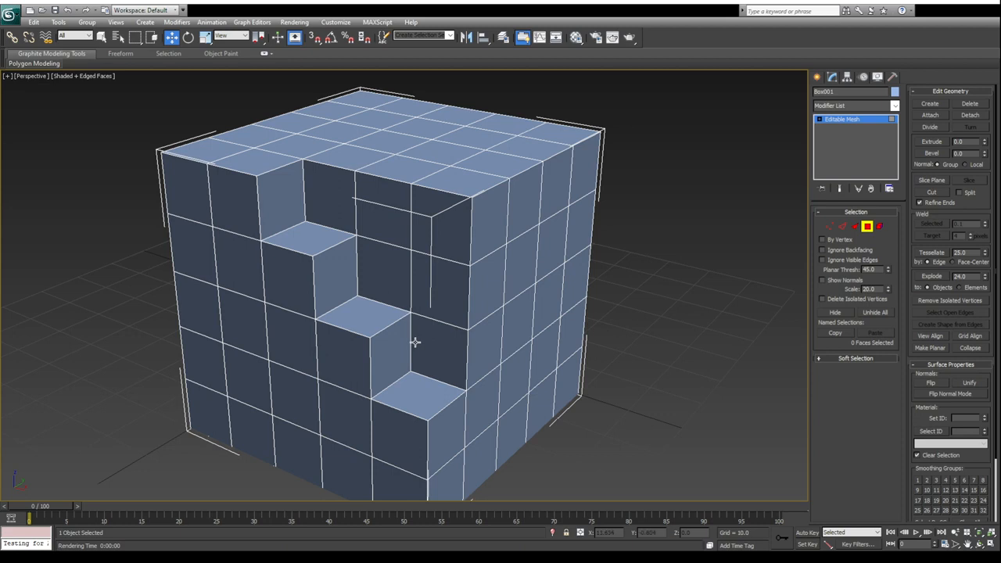
pyautogui.click(440, 350)
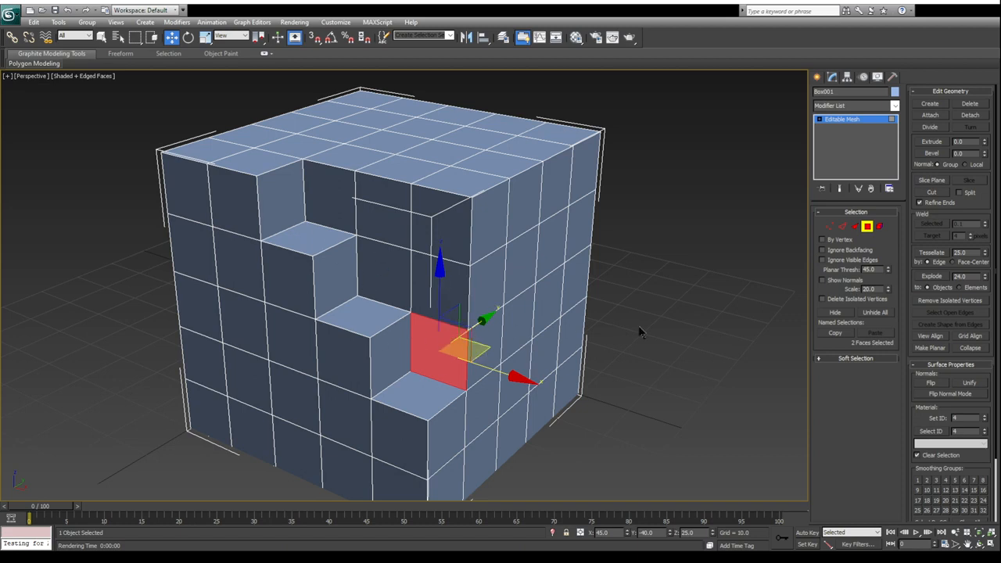
pyautogui.click(854, 226)
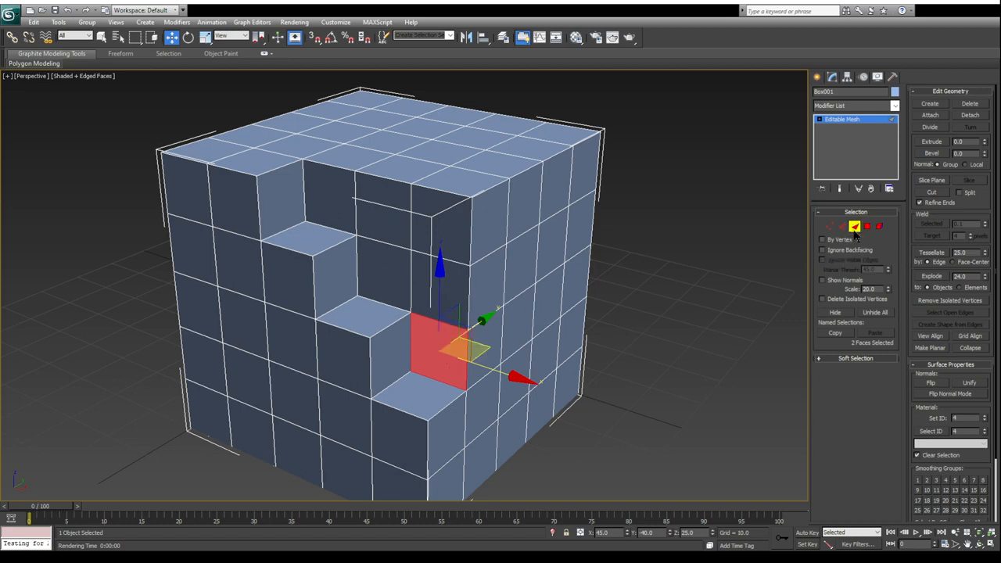
pyautogui.click(679, 307)
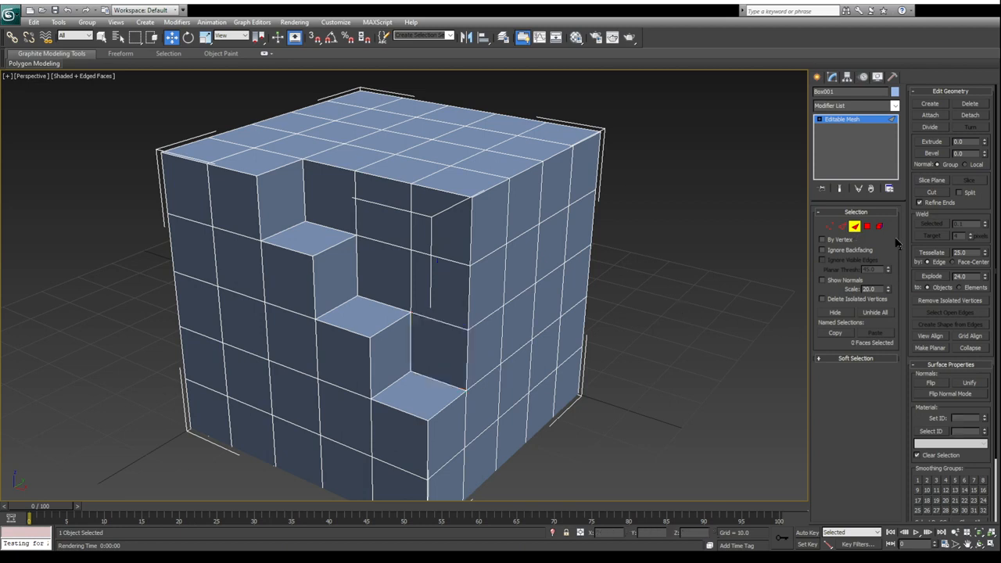
# Step: With snapping on, create a triangular face joining the lowest tread's positive X edge to the second tread's inner corner vertex
pyautogui.click(930, 104)
pyautogui.scroll(5, 380, 394)
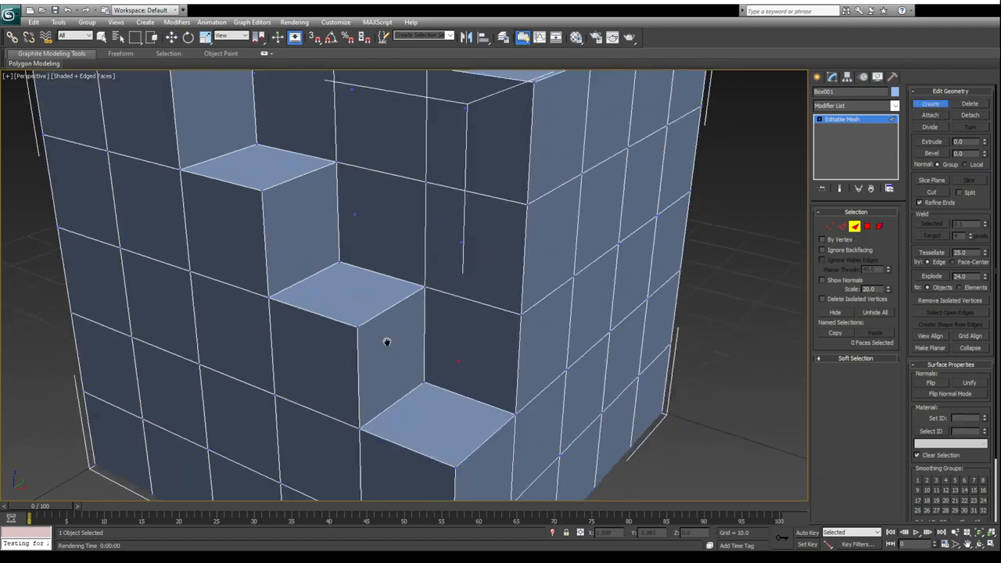
pyautogui.moveTo(386, 342); pyautogui.dragTo(366, 332, button='middle')
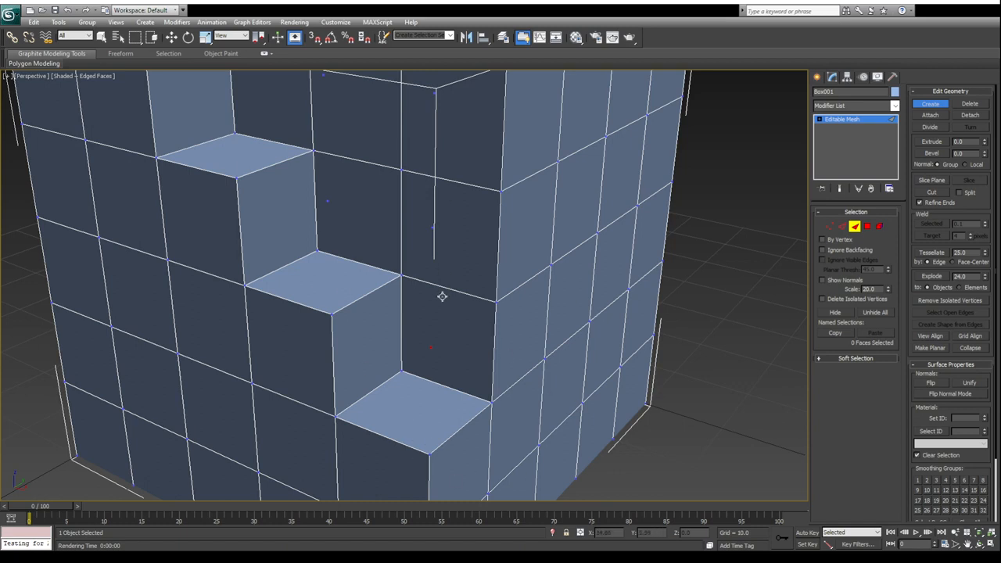
pyautogui.click(313, 38)
pyautogui.click(490, 403)
pyautogui.click(401, 276)
pyautogui.click(430, 449)
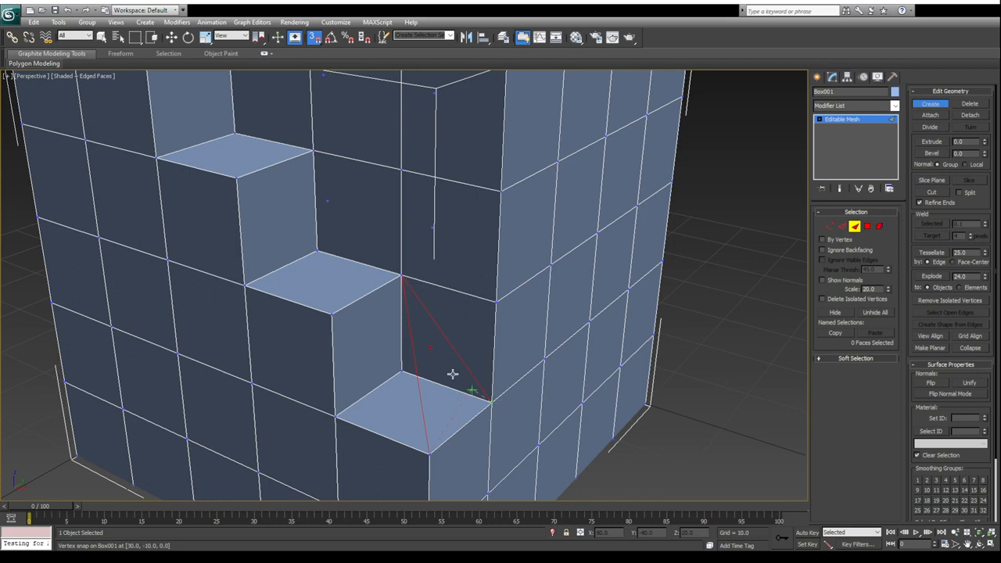
pyautogui.click(504, 303)
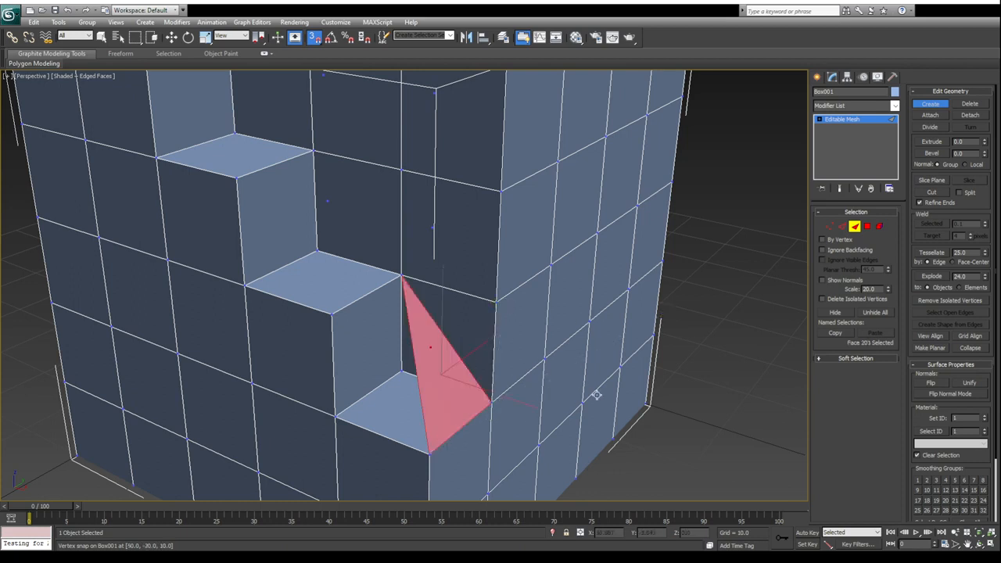
# Step: Create a second triangular face joining the lowest tread's front edge to the second tread's inner corner vertex
pyautogui.press('w')
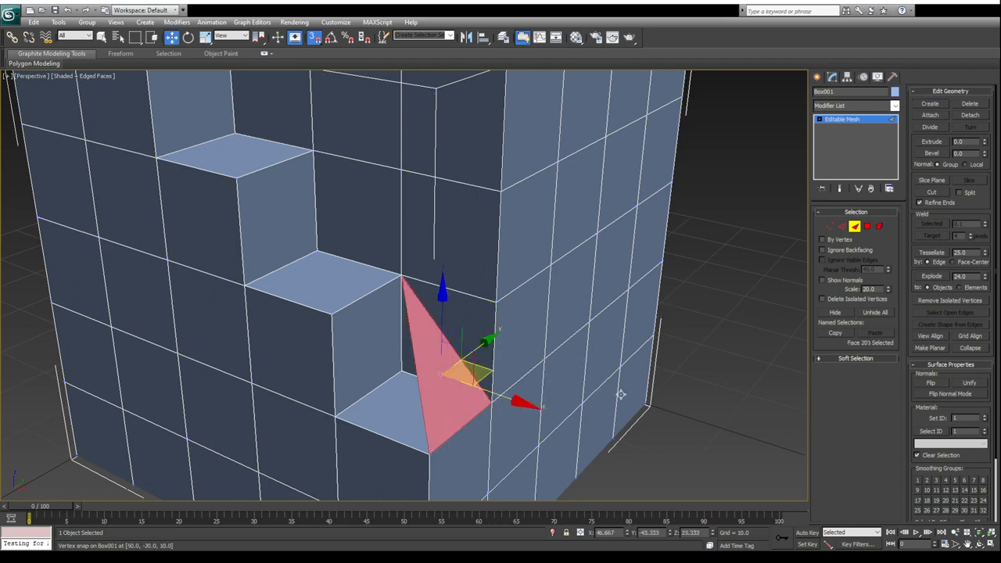
pyautogui.click(700, 381)
pyautogui.moveTo(577, 411)
pyautogui.keyDown('alt'); pyautogui.mouseDown(button='middle')
pyautogui.moveTo(605, 405)
pyautogui.moveTo(536, 402)
pyautogui.moveTo(571, 401)
pyautogui.mouseUp(button='middle'); pyautogui.keyUp('alt')
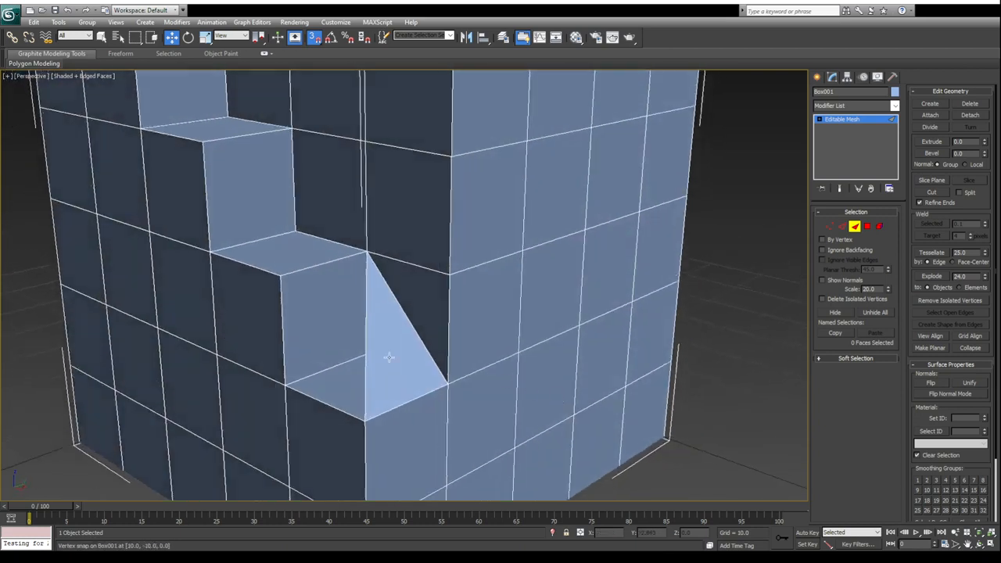
pyautogui.click(930, 104)
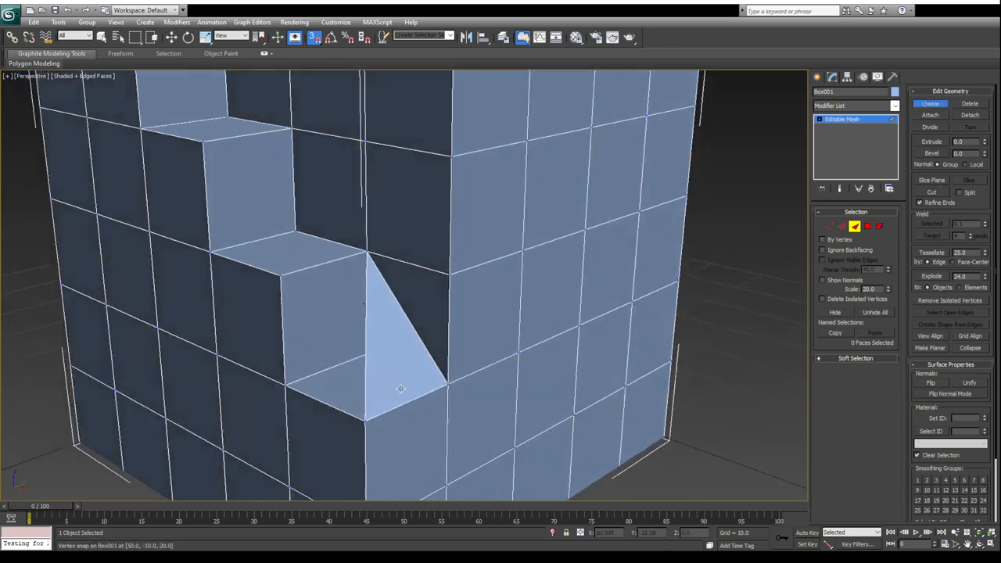
pyautogui.click(365, 251)
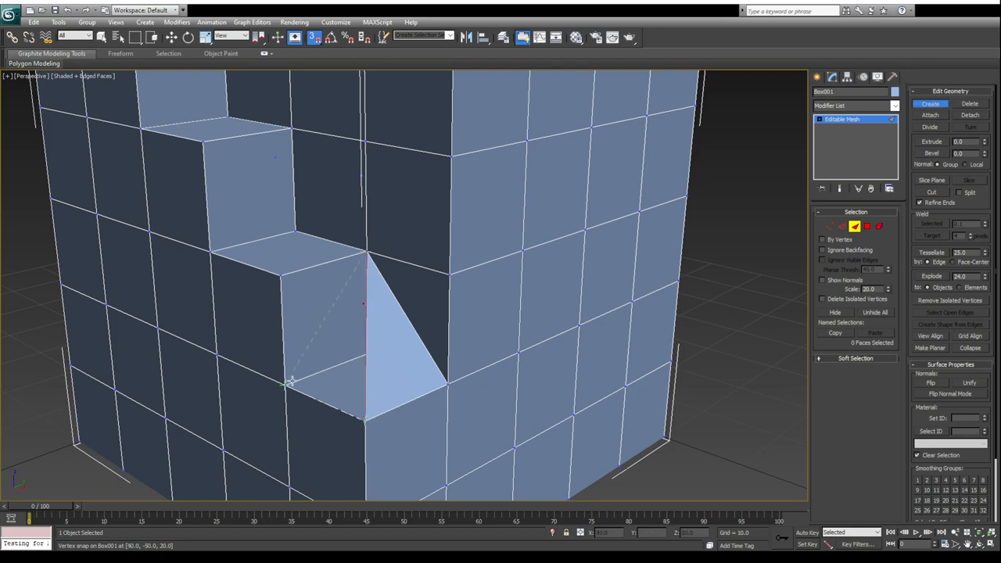
pyautogui.click(287, 386)
pyautogui.rightClick(701, 450)
pyautogui.click(720, 469)
pyautogui.keyDown('alt'); pyautogui.moveTo(465, 425); pyautogui.dragTo(459, 369, button='middle'); pyautogui.keyUp('alt')
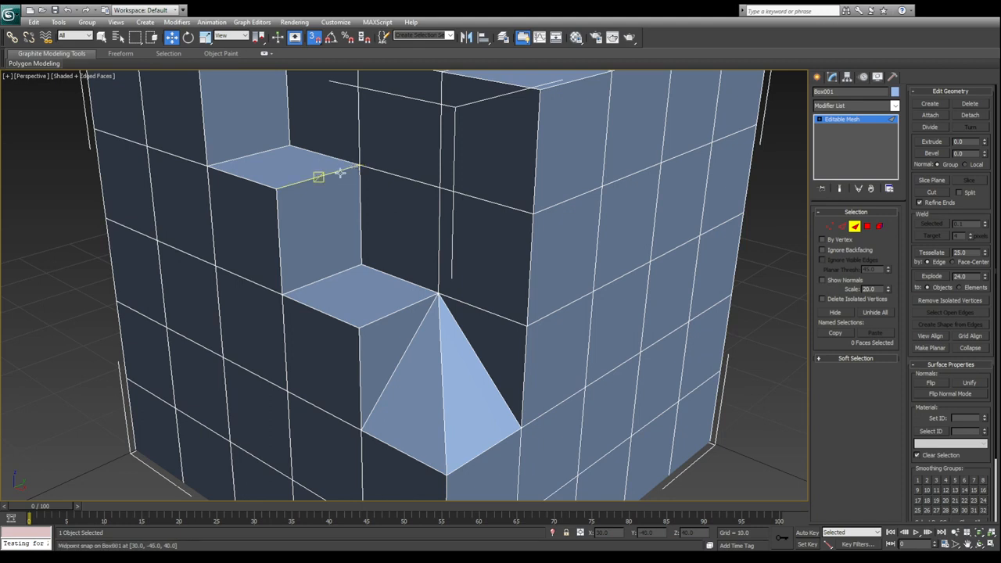
# Step: Create two triangular faces joining the second tread's positive X and front edges to the midpoint of the third tread's positive X edge
pyautogui.click(930, 103)
pyautogui.click(437, 294)
pyautogui.click(319, 177)
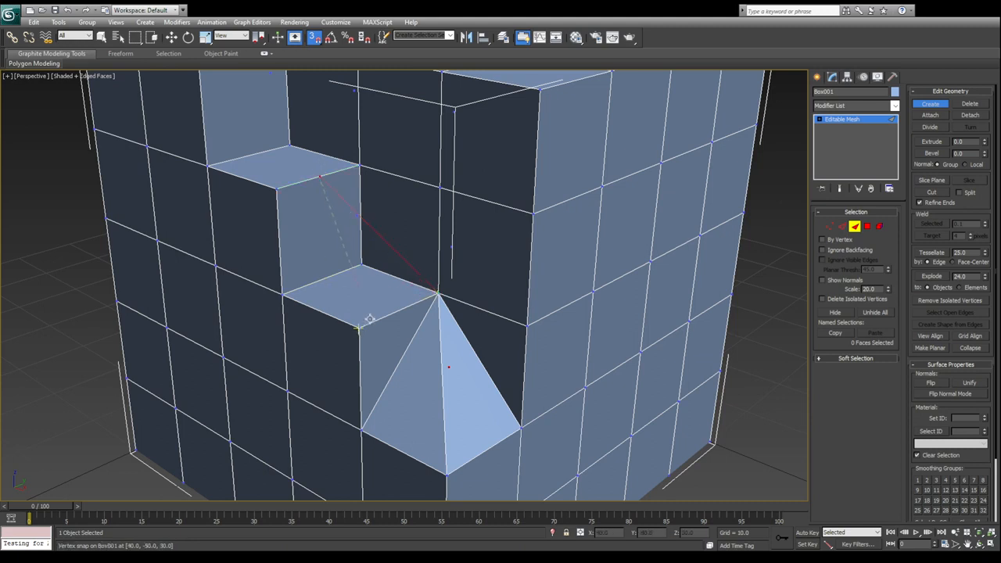
pyautogui.click(359, 329)
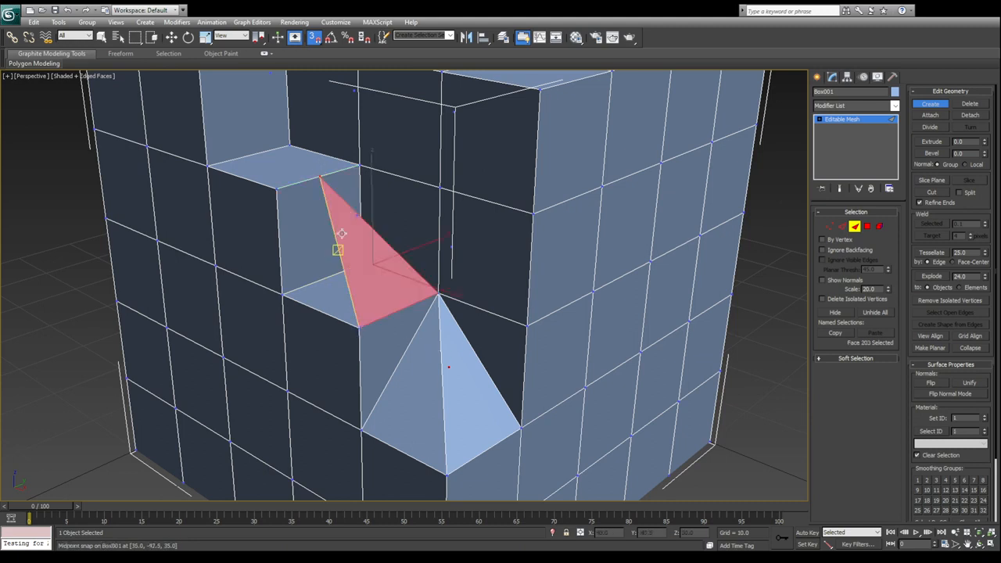
pyautogui.click(320, 179)
pyautogui.click(284, 291)
pyautogui.click(359, 329)
# Step: Create a third triangular face joining the second tread's inner edge to the same midpoint apex, and clear the face selection
pyautogui.keyDown('alt'); pyautogui.moveTo(400, 277); pyautogui.dragTo(395, 249, button='middle'); pyautogui.keyUp('alt')
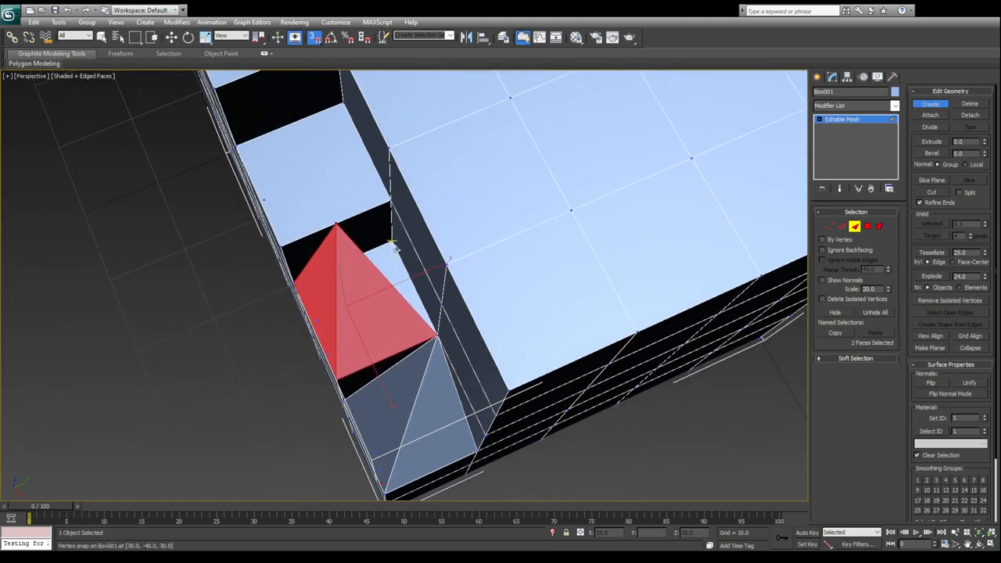
pyautogui.click(335, 226)
pyautogui.click(437, 335)
pyautogui.rightClick(655, 443)
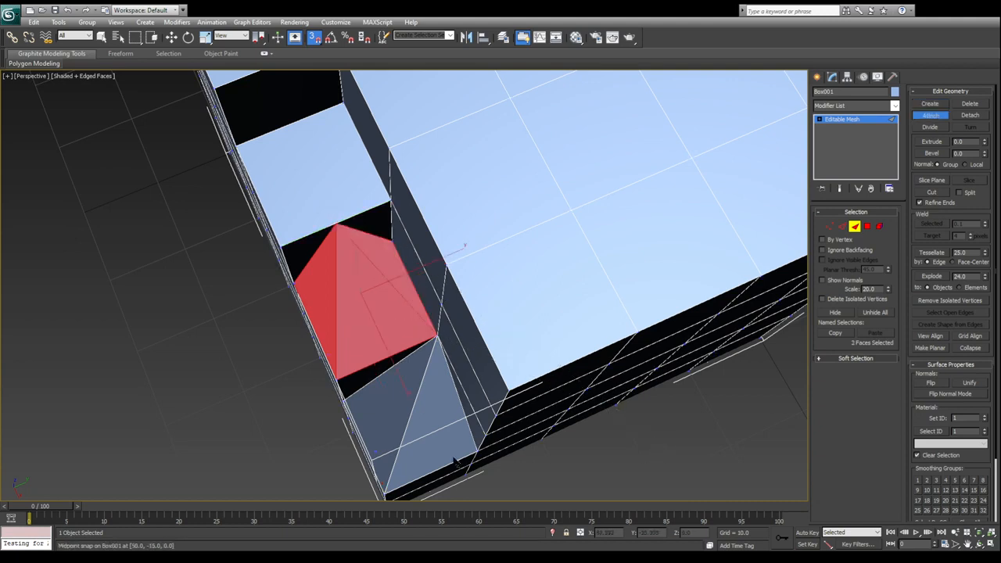
pyautogui.rightClick(260, 406)
pyautogui.click(242, 380)
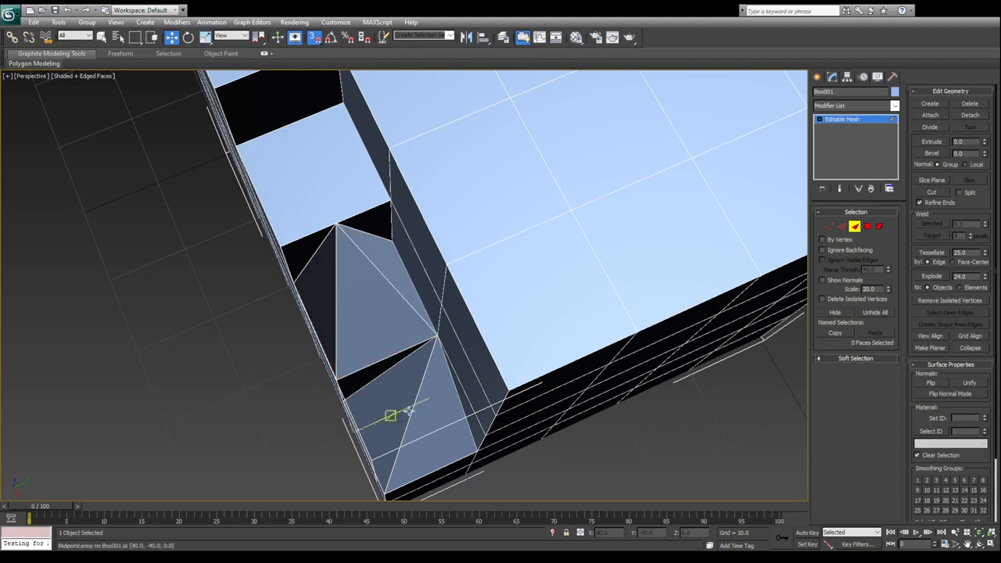
# Step: Create a triangular face joining the third tread's front edge to the inner corner vertex on the box's top face
pyautogui.keyDown('alt'); pyautogui.moveTo(409, 409); pyautogui.dragTo(412, 351, button='middle'); pyautogui.keyUp('alt')
pyautogui.moveTo(514, 338)
pyautogui.keyDown('alt'); pyautogui.mouseDown(button='middle')
pyautogui.moveTo(539, 323)
pyautogui.moveTo(310, 328)
pyautogui.moveTo(313, 320)
pyautogui.mouseUp(button='middle'); pyautogui.keyUp('alt')
pyautogui.moveTo(402, 263)
pyautogui.keyDown('alt'); pyautogui.mouseDown(button='middle')
pyautogui.moveTo(365, 342)
pyautogui.moveTo(353, 248)
pyautogui.mouseUp(button='middle'); pyautogui.keyUp('alt')
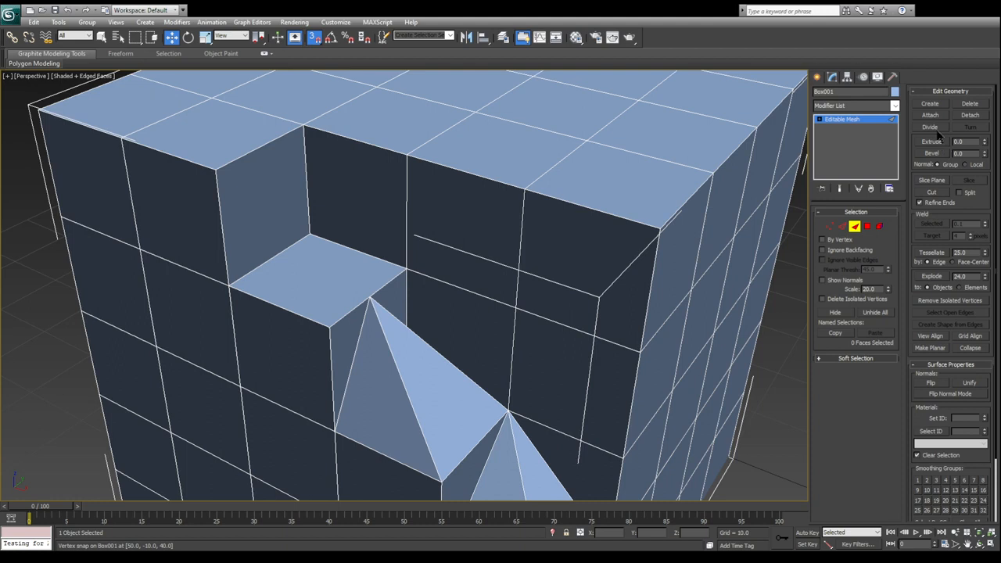
pyautogui.click(930, 104)
pyautogui.click(330, 327)
pyautogui.click(302, 124)
pyautogui.click(227, 285)
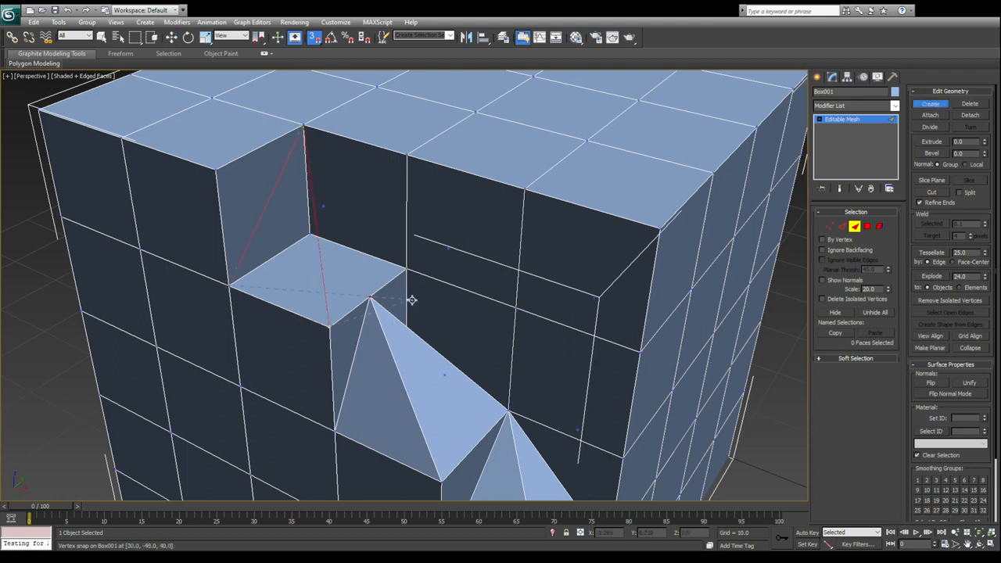
# Step: Create a matching triangular face from the third tread's positive X edge to the same top corner vertex, and clear the face selection
pyautogui.click(405, 269)
pyautogui.click(302, 125)
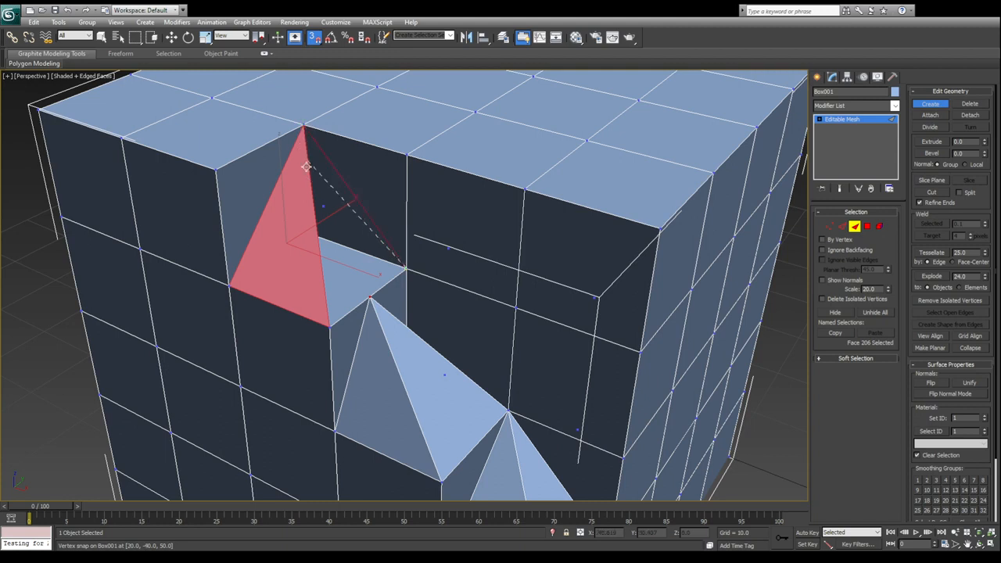
pyautogui.click(330, 327)
pyautogui.press('w')
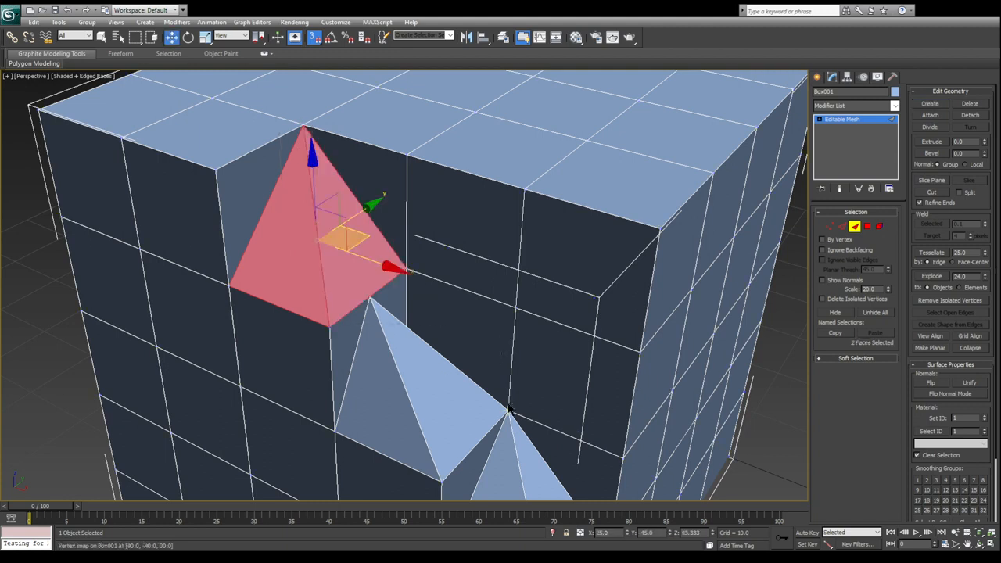
pyautogui.press('e')
pyautogui.moveTo(538, 400); pyautogui.dragTo(486, 342, button='middle')
pyautogui.scroll(-3, 471, 361)
pyautogui.click(596, 376)
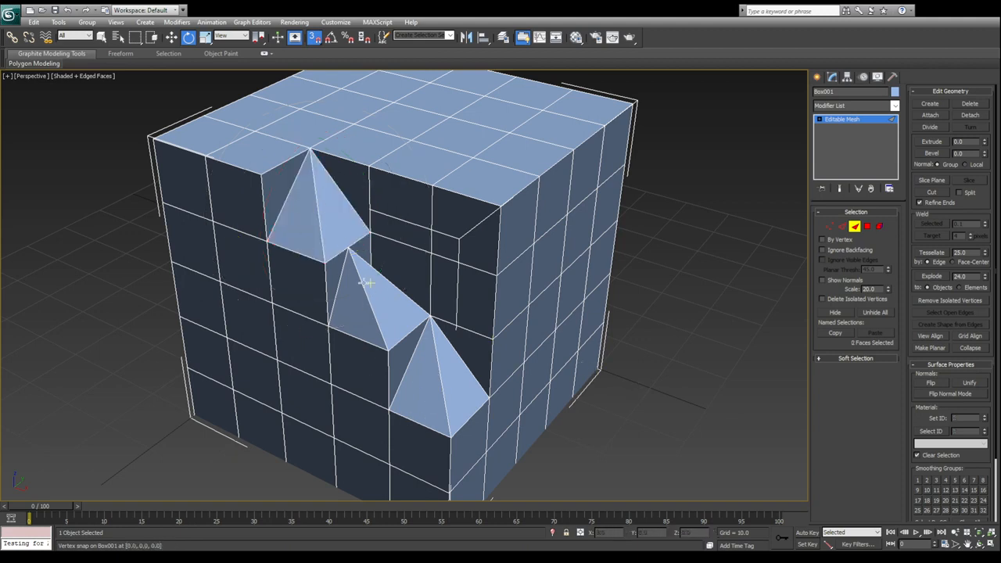
pyautogui.moveTo(425, 340); pyautogui.dragTo(431, 351, button='middle')
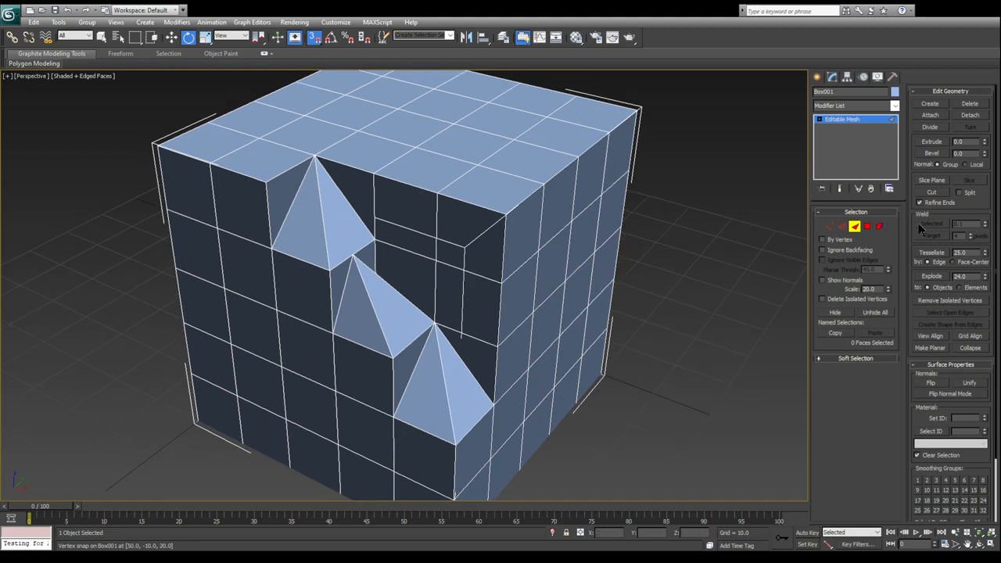
# Step: At Polygon level, extrude the recessed wall's outermost polygon in the second row from the top by -10, twice
pyautogui.click(867, 230)
pyautogui.click(478, 302)
pyautogui.keyDown('alt'); pyautogui.moveTo(523, 355); pyautogui.dragTo(478, 322, button='middle'); pyautogui.keyUp('alt')
pyautogui.keyDown('alt'); pyautogui.moveTo(489, 358); pyautogui.dragTo(489, 371, button='middle'); pyautogui.keyUp('alt')
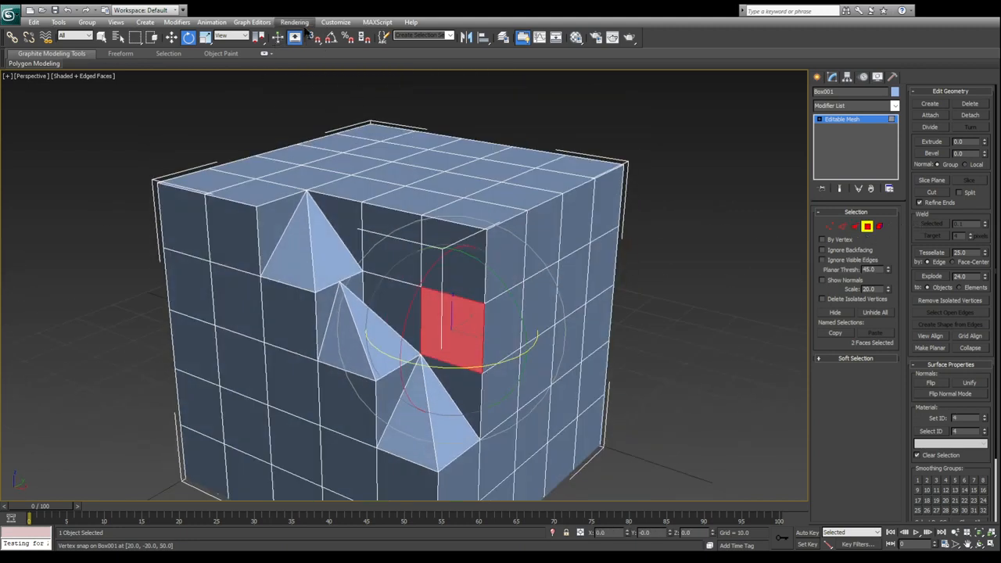
pyautogui.press('w')
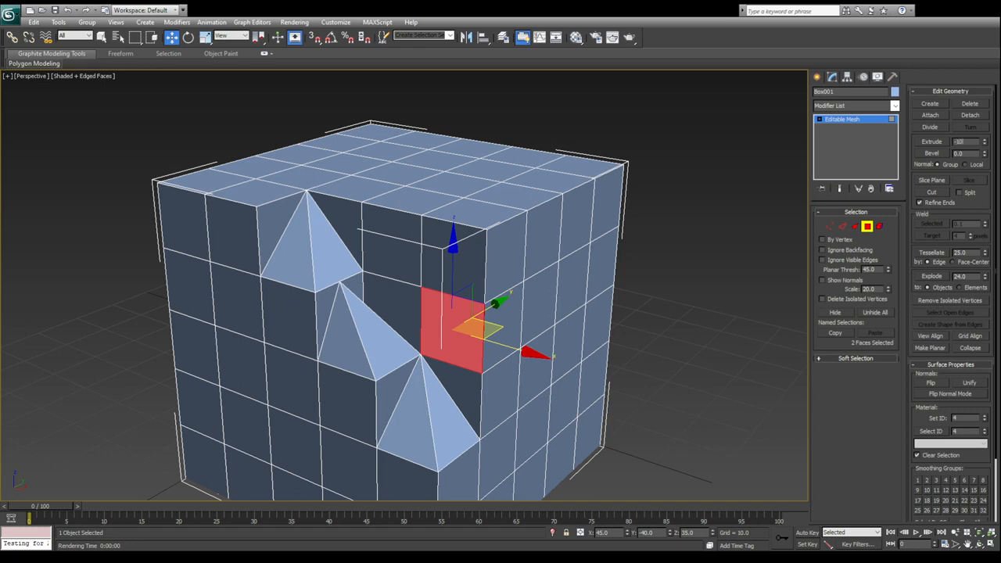
pyautogui.moveTo(984, 141); pyautogui.dragTo(984, 152)
pyautogui.write('-10')
pyautogui.press('Return')
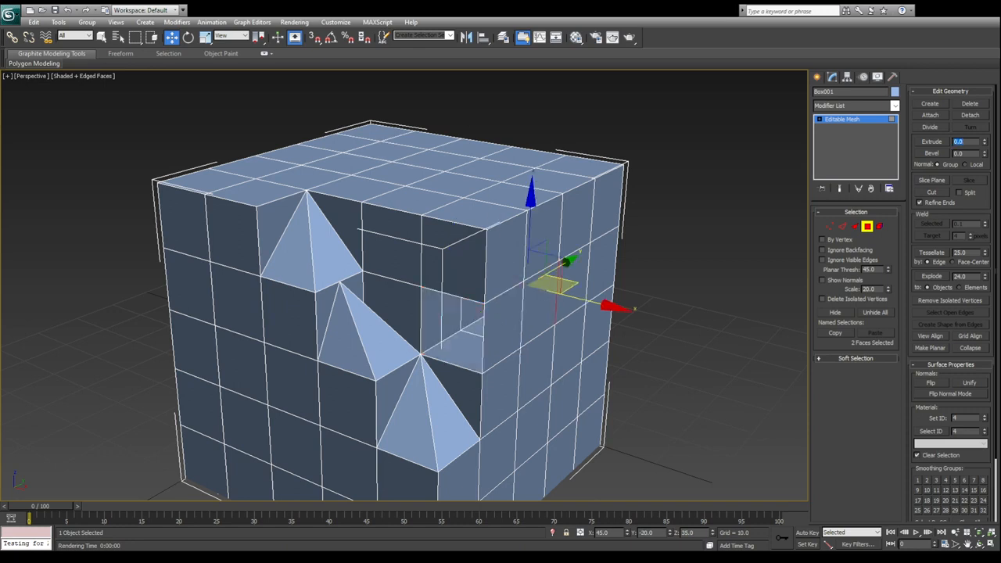
# Step: Extrude the top-row polygon directly above that recess inward by -10, three times
pyautogui.click(476, 258)
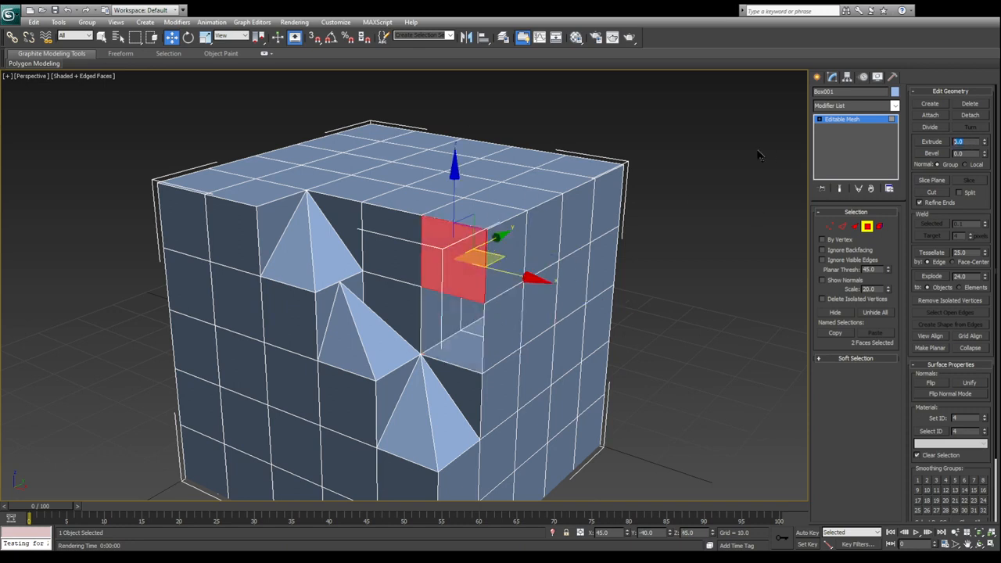
pyautogui.write('-10')
pyautogui.press('Return')
pyautogui.write('-1')
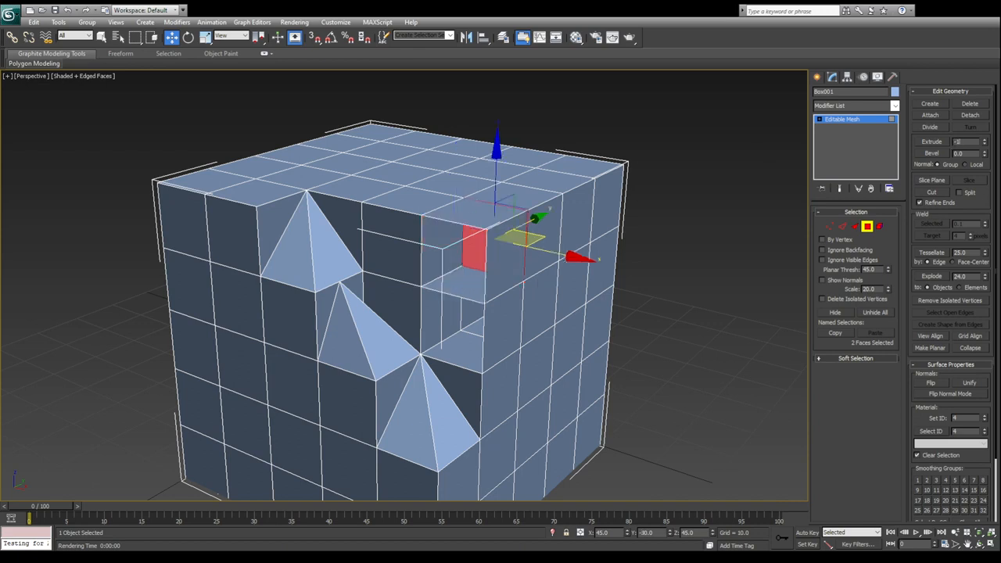
pyautogui.write('0')
pyautogui.press('Return')
pyautogui.write('-10')
pyautogui.press('Return')
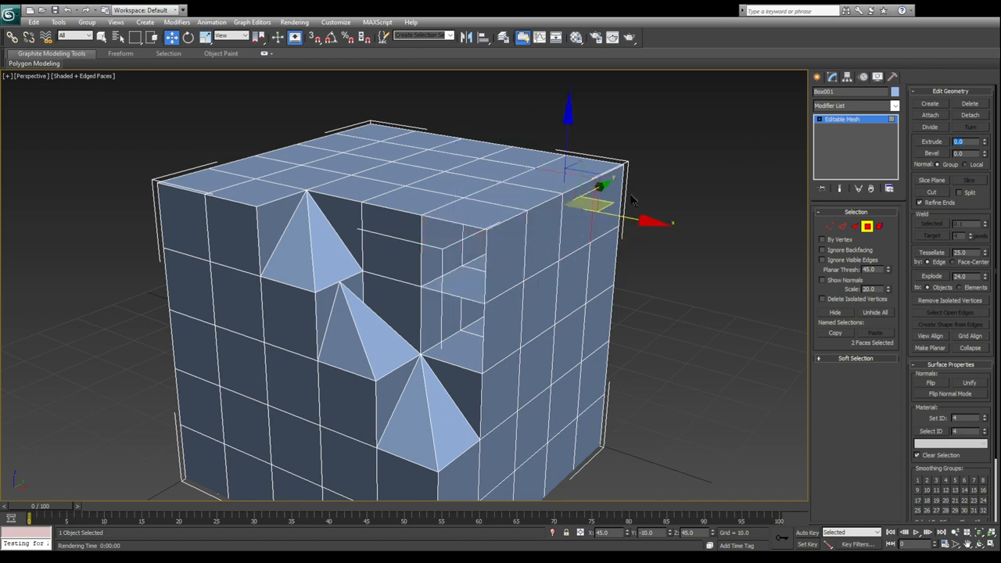
# Step: Delete the two positive X side polygons of the corner column beside the extruded recesses
pyautogui.click(506, 255)
pyautogui.click(506, 324)
pyautogui.press('Delete')
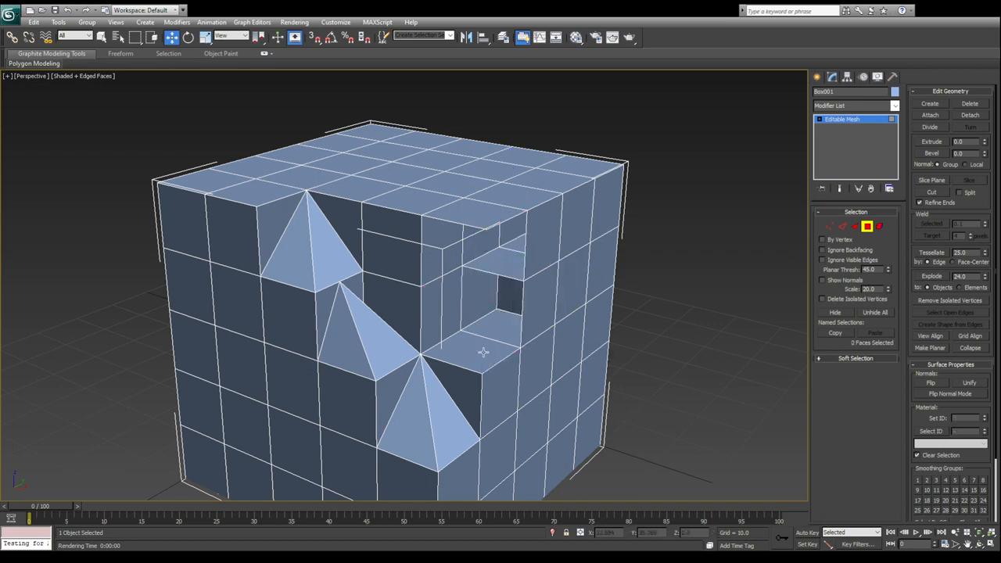
# Step: Try deleting the corner column's top and shelf polygons, along with the second column's side and shelf polygons
pyautogui.click(476, 219)
pyautogui.press('Delete')
pyautogui.click(471, 218)
pyautogui.press('Delete')
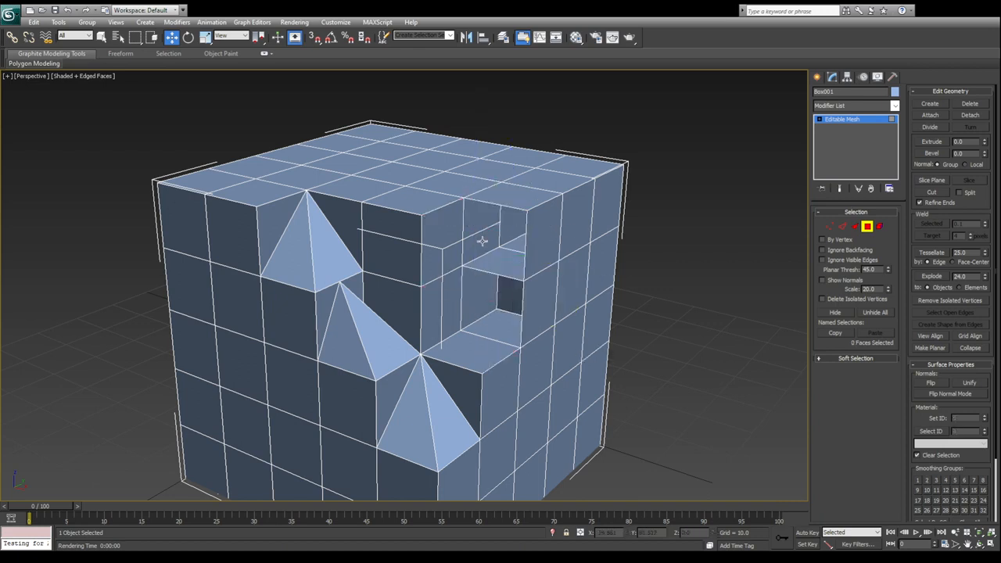
pyautogui.click(531, 239)
pyautogui.press('Delete')
pyautogui.click(518, 272)
pyautogui.press('Delete')
pyautogui.click(527, 311)
pyautogui.press('Delete')
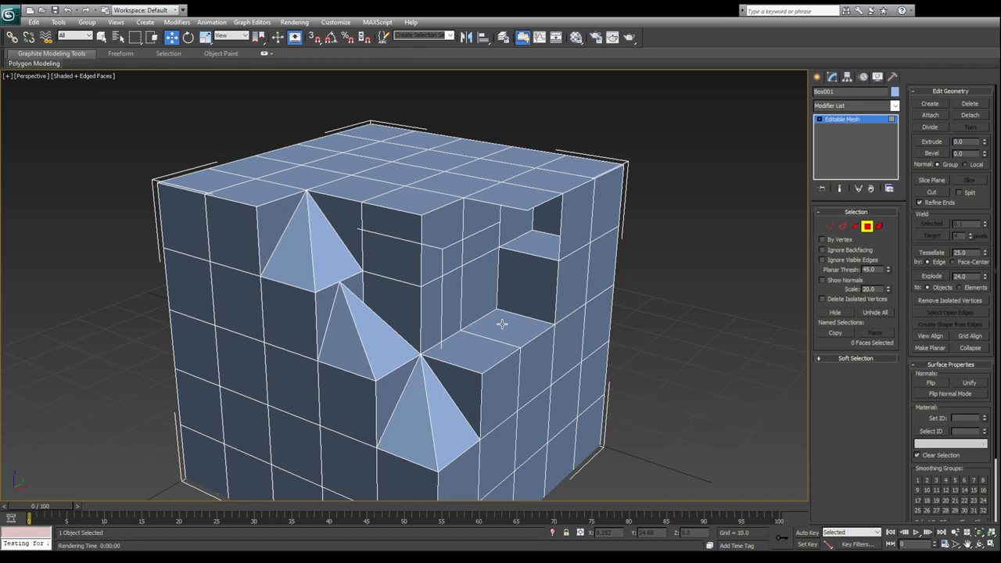
# Step: Undo the deletions of the corner column's top and shelf polygons and the second column's side and shelf polygons
pyautogui.hotkey('ctrl', 'z')
pyautogui.hotkey('ctrl', 'z')
pyautogui.hotkey('ctrl', 'z')
pyautogui.hotkey('ctrl', 'z')
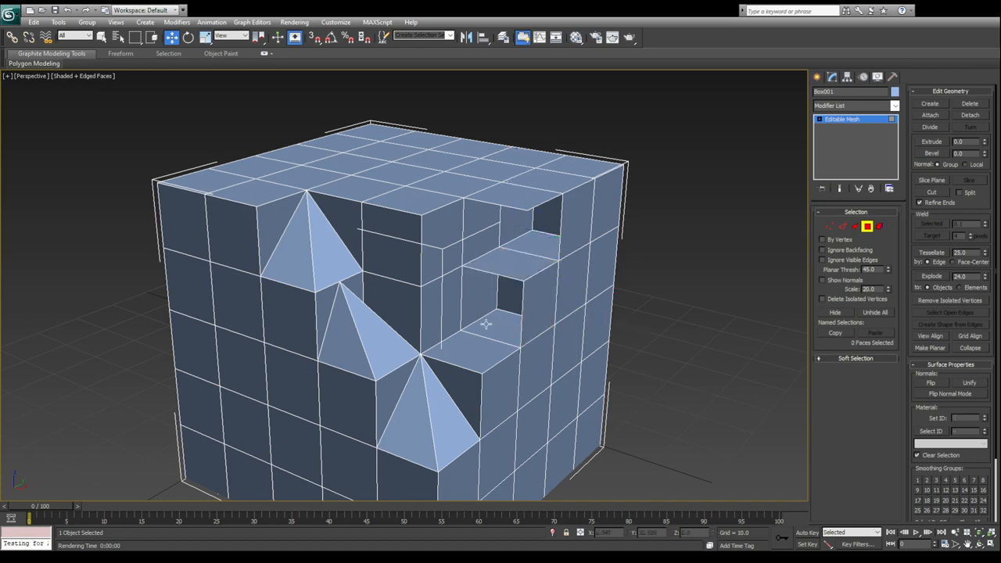
pyautogui.hotkey('ctrl', 'z')
pyautogui.hotkey('ctrl', 'z')
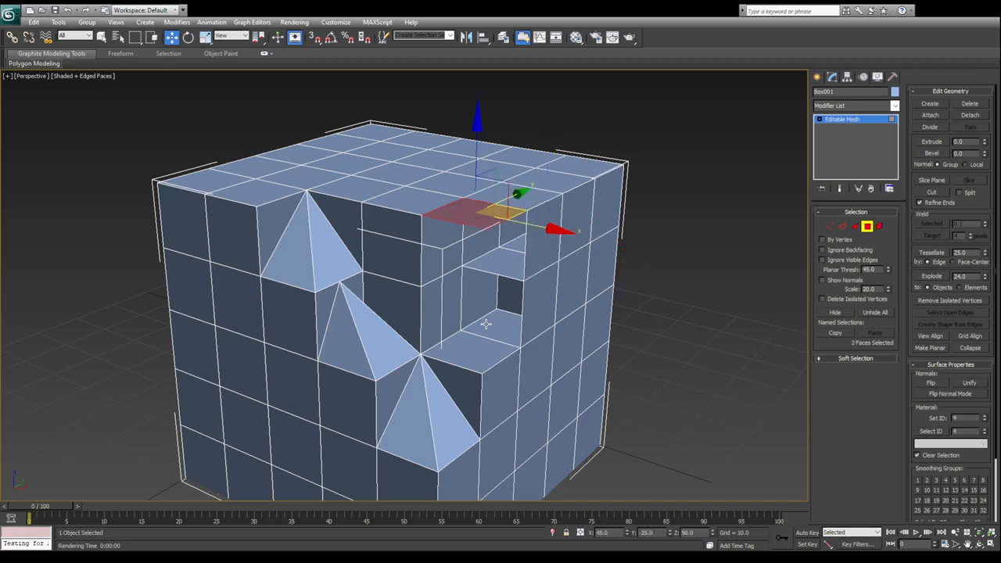
pyautogui.hotkey('ctrl', 'z')
pyautogui.hotkey('ctrl', 'z')
pyautogui.hotkey('ctrl', 'z')
pyautogui.hotkey('ctrl', 'z')
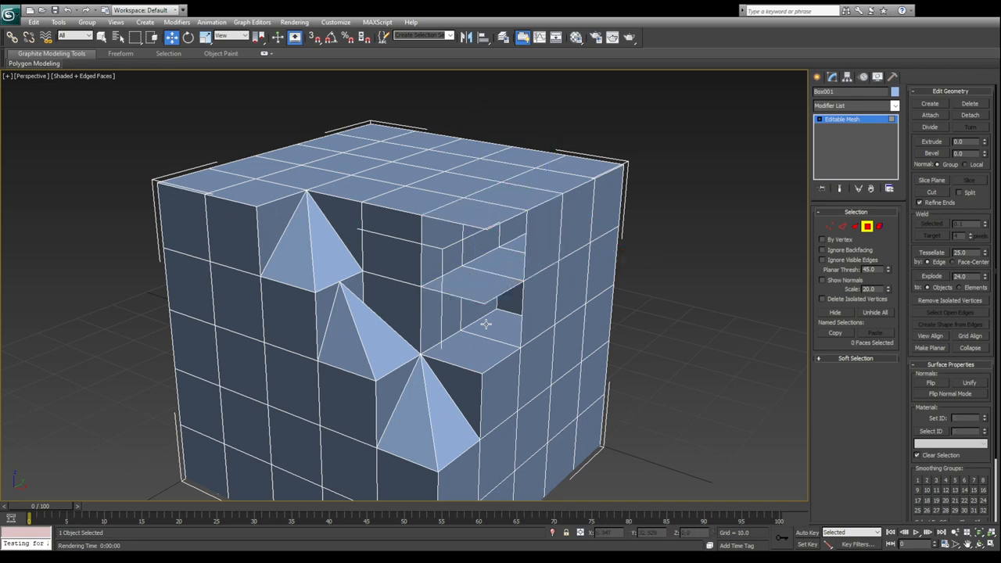
# Step: Delete the corner column's shelf polygons between the two recesses and its top-face polygon
pyautogui.moveTo(477, 330); pyautogui.dragTo(437, 344, button='middle')
pyautogui.moveTo(437, 344); pyautogui.dragTo(434, 320, button='middle')
pyautogui.scroll(3, 434, 320)
pyautogui.click(435, 288)
pyautogui.hotkey('ctrl', 'z')
pyautogui.hotkey('ctrl', 'z')
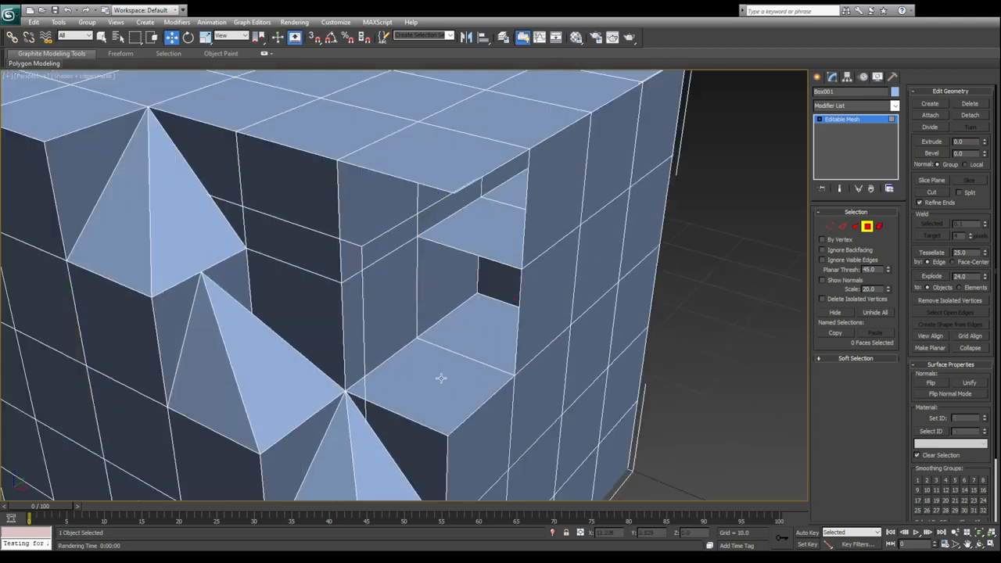
pyautogui.moveTo(446, 313); pyautogui.dragTo(453, 348, button='middle')
pyautogui.click(420, 221)
pyautogui.press('Delete')
# Step: Delete the second column's upper two side polygons, its top-face polygon and the shelf polygons between them
pyautogui.click(562, 222)
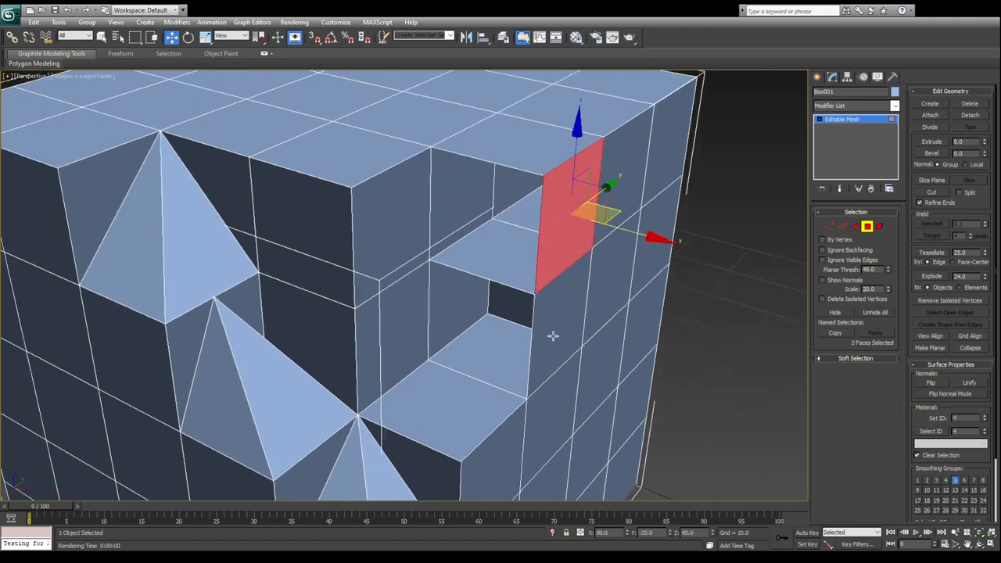
pyautogui.press('Delete')
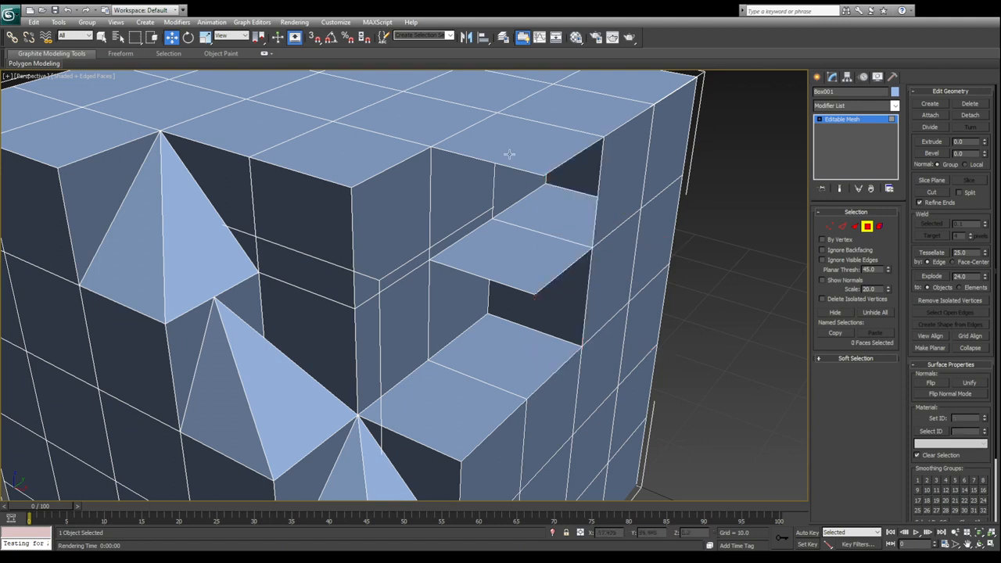
pyautogui.click(509, 154)
pyautogui.press('Delete')
pyautogui.click(525, 258)
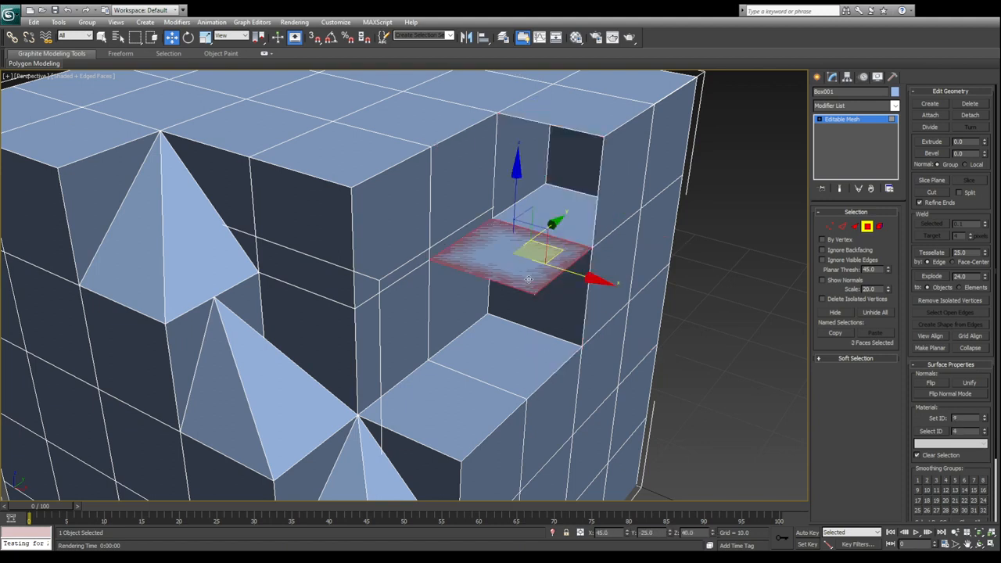
pyautogui.press('Delete')
pyautogui.click(522, 276)
pyautogui.press('Delete')
# Step: With snapping on, create a four-sided vertical polygon across the lower recess, between the corner column and the second column
pyautogui.moveTo(493, 322); pyautogui.dragTo(476, 234, button='middle')
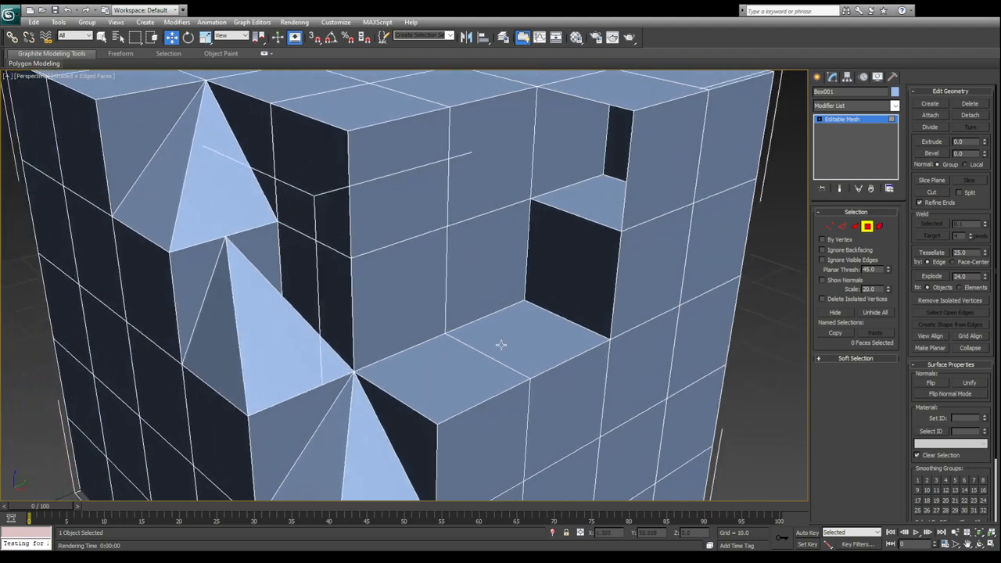
pyautogui.keyDown('alt'); pyautogui.moveTo(424, 349); pyautogui.dragTo(438, 328, button='middle'); pyautogui.keyUp('alt')
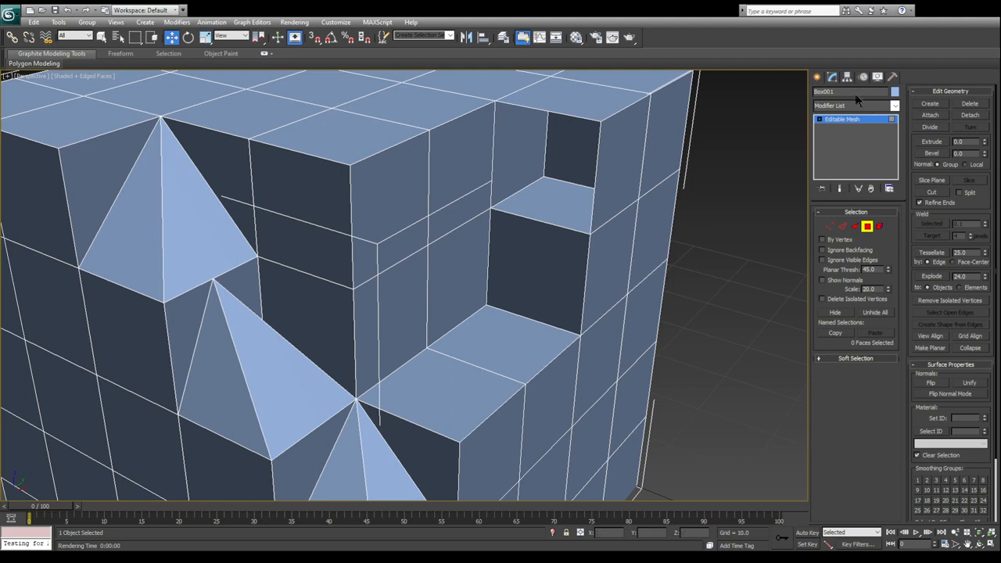
pyautogui.click(933, 104)
pyautogui.click(316, 41)
pyautogui.click(533, 275)
pyautogui.click(429, 249)
pyautogui.click(429, 347)
pyautogui.click(525, 383)
pyautogui.click(533, 278)
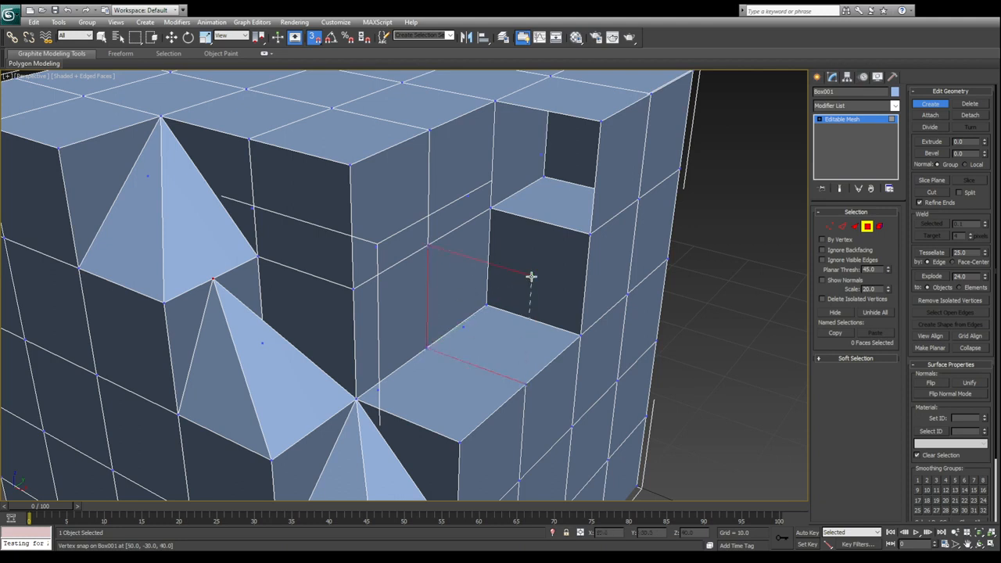
# Step: Finish the vertical polygon across the lower recess and create an adjoining four-sided polygon flush with the box's outer wall
pyautogui.click(531, 276)
pyautogui.press('w')
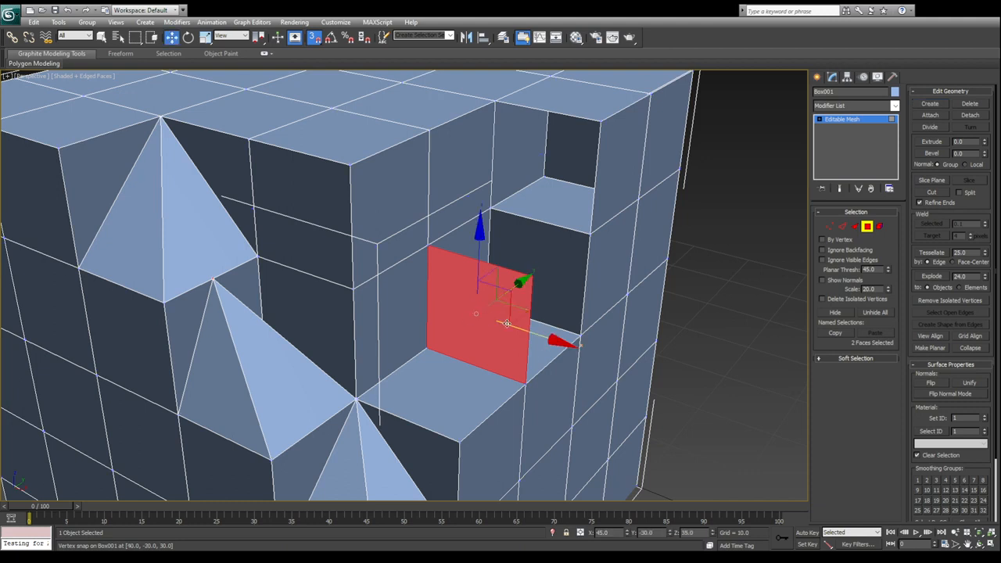
pyautogui.keyDown('alt'); pyautogui.moveTo(509, 323); pyautogui.dragTo(488, 323, button='middle'); pyautogui.keyUp('alt')
pyautogui.keyDown('alt'); pyautogui.moveTo(502, 287); pyautogui.dragTo(333, 357, button='middle'); pyautogui.keyUp('alt')
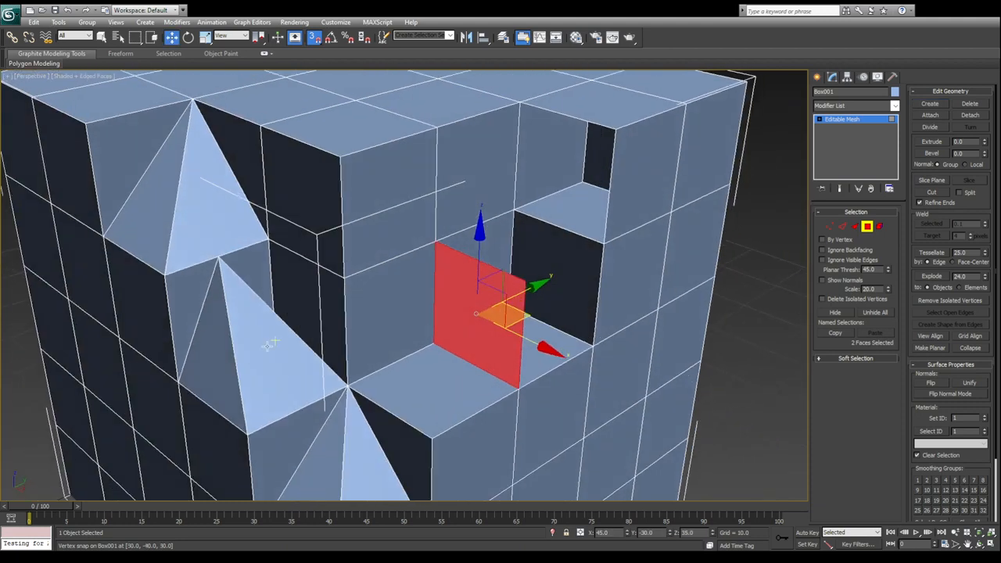
pyautogui.click(931, 106)
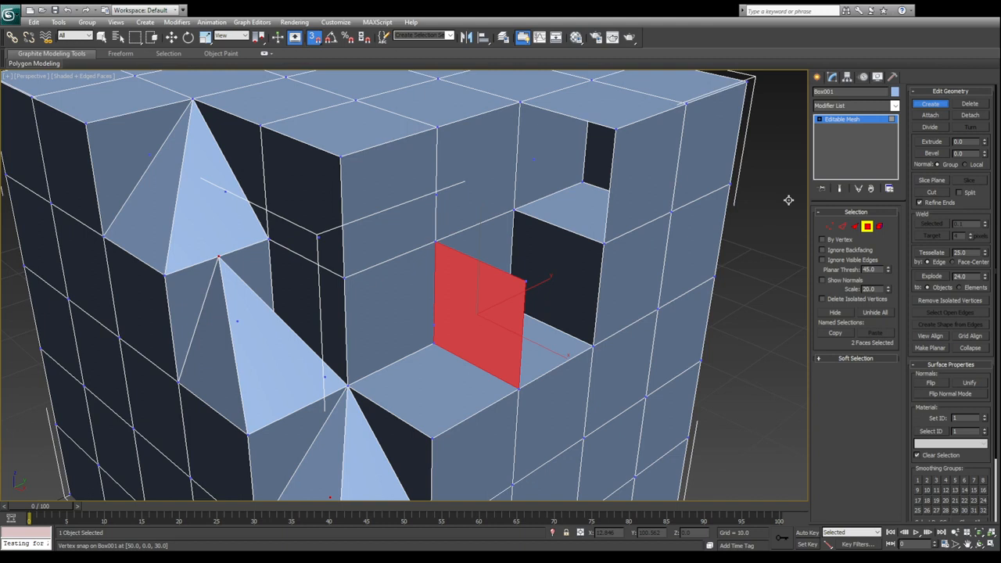
pyautogui.click(604, 244)
pyautogui.click(527, 280)
pyautogui.click(519, 388)
pyautogui.click(593, 346)
pyautogui.click(603, 244)
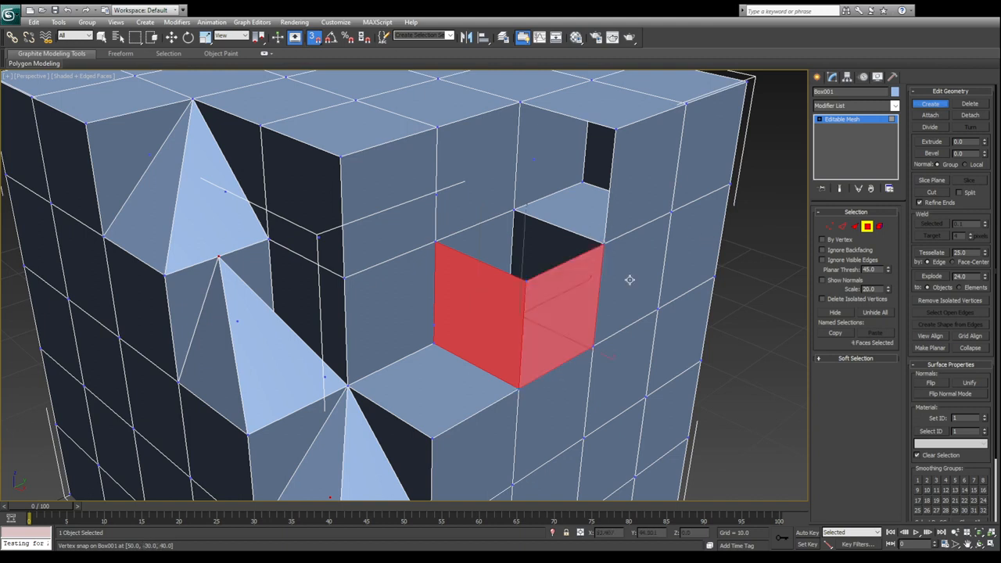
pyautogui.press('w')
# Step: Create a horizontal four-sided polygon capping the new block above the lower recess, level with the upper shelf
pyautogui.click(939, 105)
pyautogui.click(434, 239)
pyautogui.click(526, 281)
pyautogui.click(604, 244)
pyautogui.click(514, 210)
pyautogui.press('w')
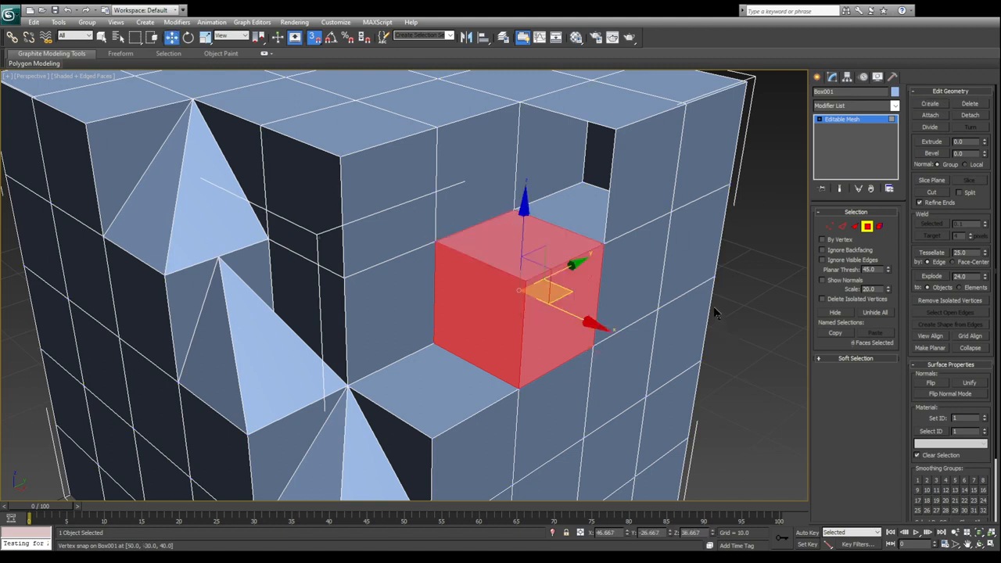
pyautogui.moveTo(627, 220); pyautogui.dragTo(598, 248, button='middle')
pyautogui.keyDown('alt'); pyautogui.moveTo(534, 242); pyautogui.dragTo(540, 243, button='middle'); pyautogui.keyUp('alt')
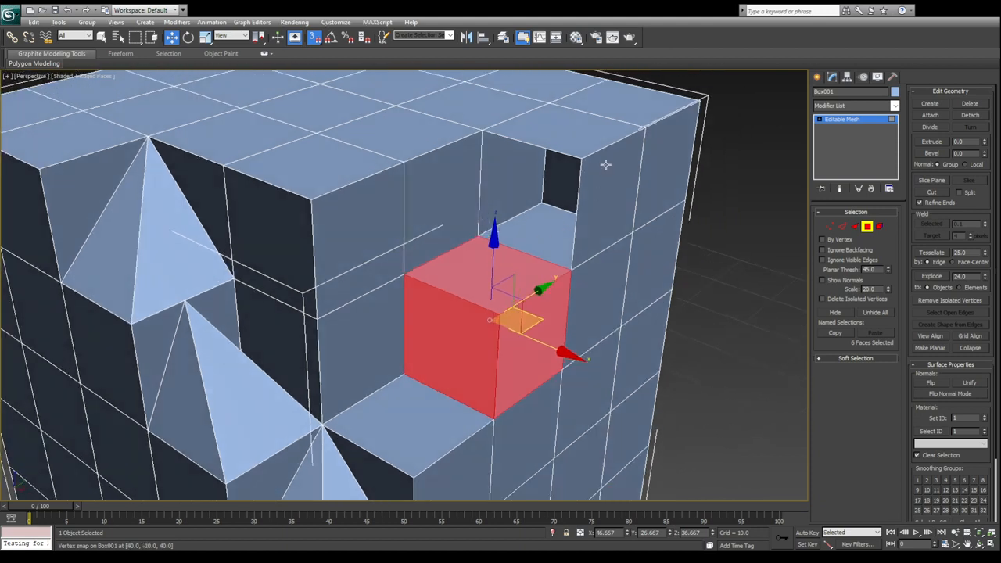
# Step: Create a four-sided vertical polygon closing the back of the upper recess, from the top edge down to the shelf
pyautogui.click(583, 160)
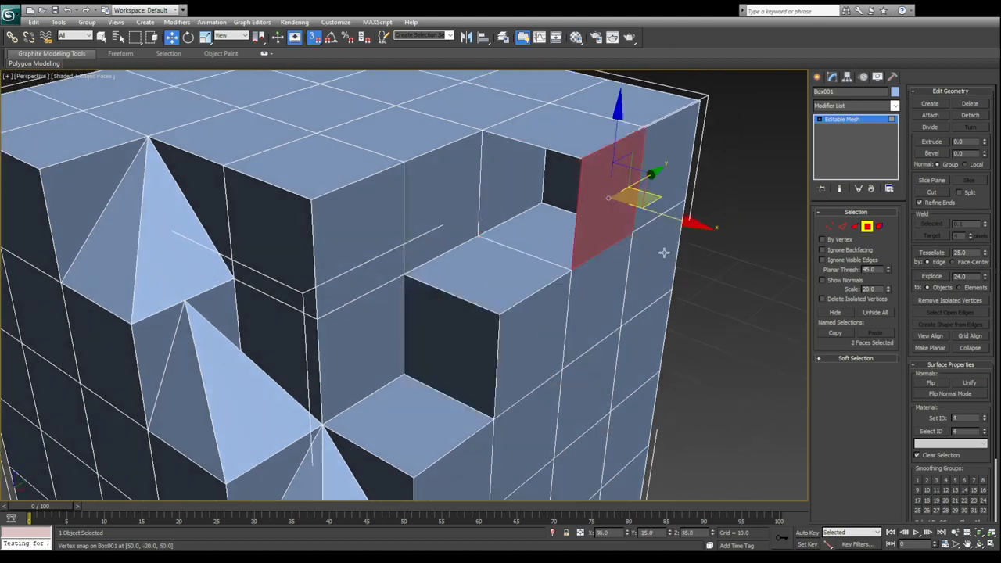
pyautogui.click(736, 300)
pyautogui.click(929, 104)
pyautogui.click(580, 160)
pyautogui.click(482, 132)
pyautogui.click(479, 235)
pyautogui.click(572, 269)
pyautogui.click(581, 160)
pyautogui.rightClick(728, 303)
pyautogui.click(754, 319)
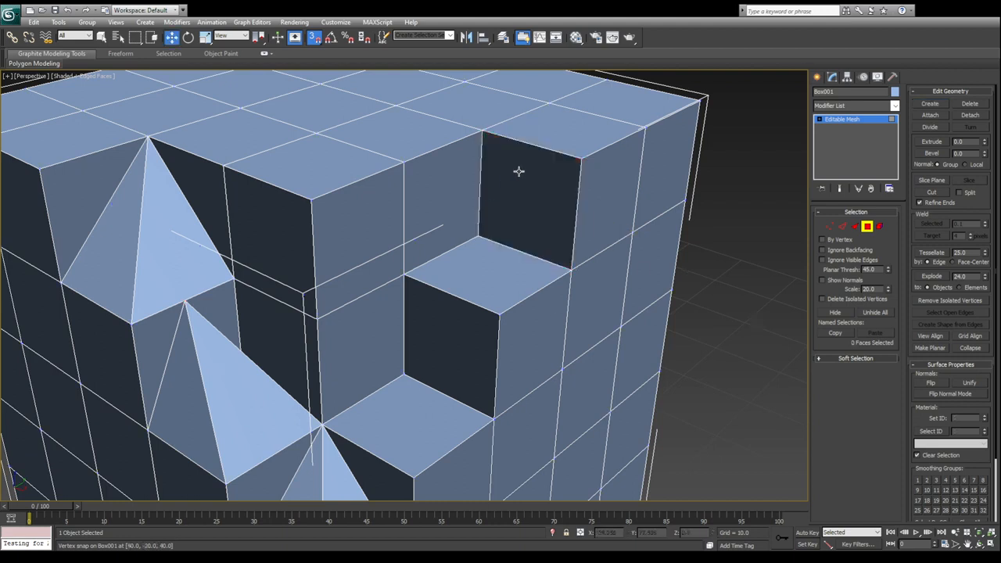
# Step: In face mode, create three triangular faces on the lower shelf, with their apex at the midpoint of the upper shelf's front edge
pyautogui.keyDown('alt'); pyautogui.moveTo(376, 201); pyautogui.dragTo(530, 300, button='middle'); pyautogui.keyUp('alt')
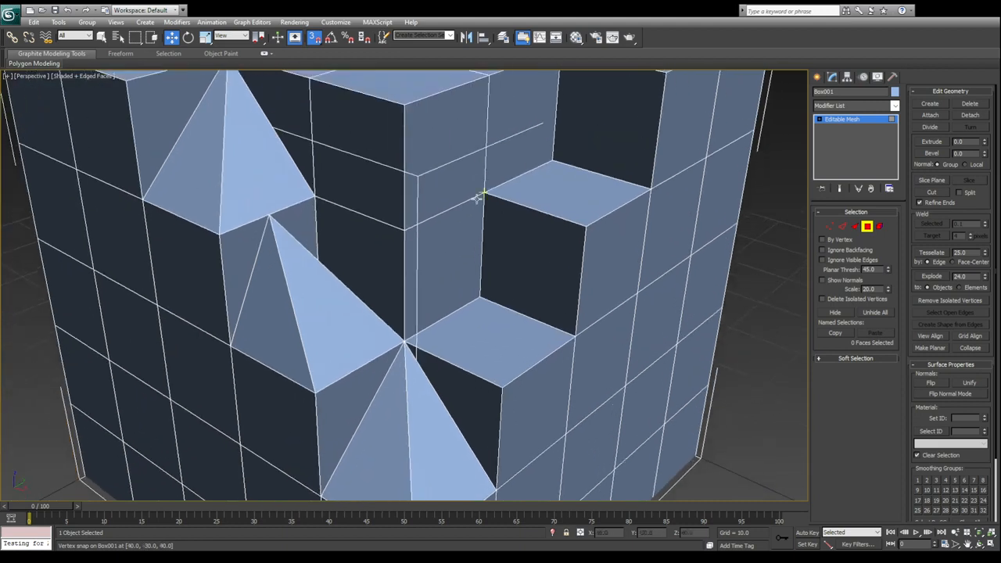
pyautogui.click(854, 226)
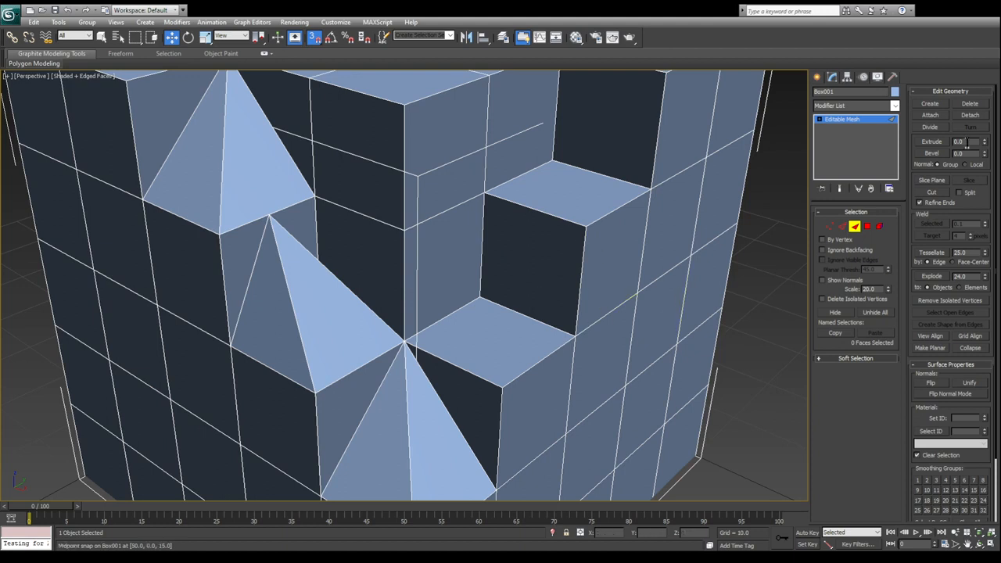
pyautogui.click(930, 103)
pyautogui.click(499, 389)
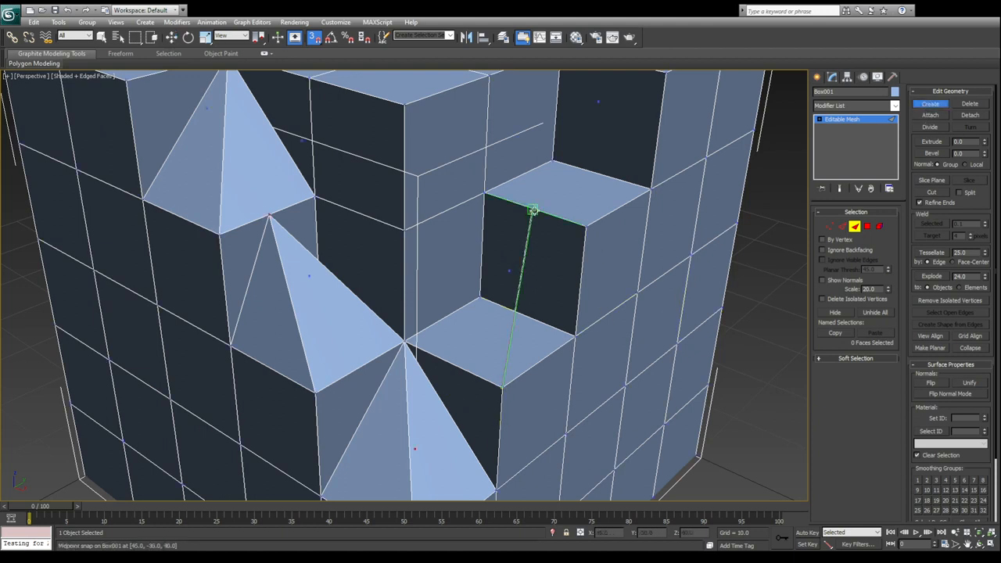
pyautogui.click(532, 209)
pyautogui.click(404, 341)
pyautogui.click(574, 337)
pyautogui.click(532, 209)
pyautogui.click(503, 387)
pyautogui.click(575, 337)
pyautogui.keyDown('alt'); pyautogui.moveTo(502, 303); pyautogui.dragTo(509, 346, button='middle'); pyautogui.keyUp('alt')
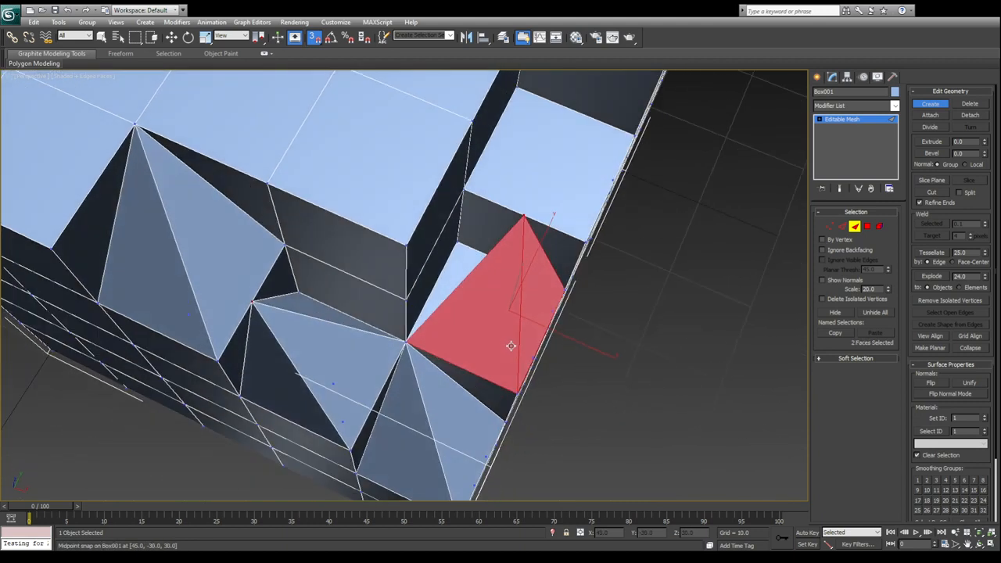
pyautogui.click(407, 341)
pyautogui.click(524, 215)
pyautogui.moveTo(623, 400)
pyautogui.keyDown('alt'); pyautogui.mouseDown(button='middle')
pyautogui.moveTo(614, 364)
pyautogui.moveTo(543, 445)
pyautogui.mouseUp(button='middle'); pyautogui.keyUp('alt')
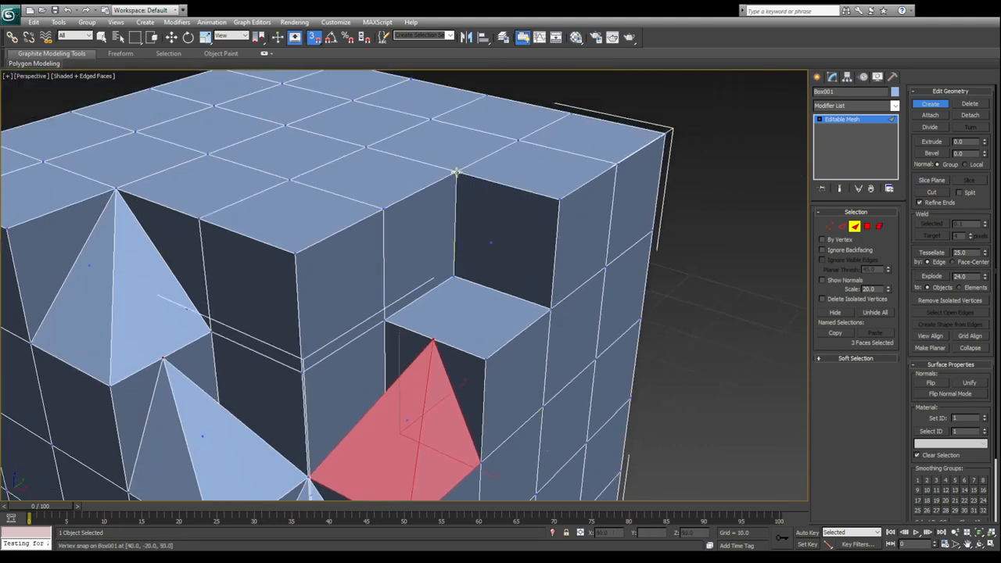
# Step: Create two triangular faces over the upper shelf, from its front corners to the recess's top inner corner, and leave face mode
pyautogui.click(385, 319)
pyautogui.click(486, 359)
pyautogui.click(551, 309)
pyautogui.click(456, 173)
pyautogui.click(486, 359)
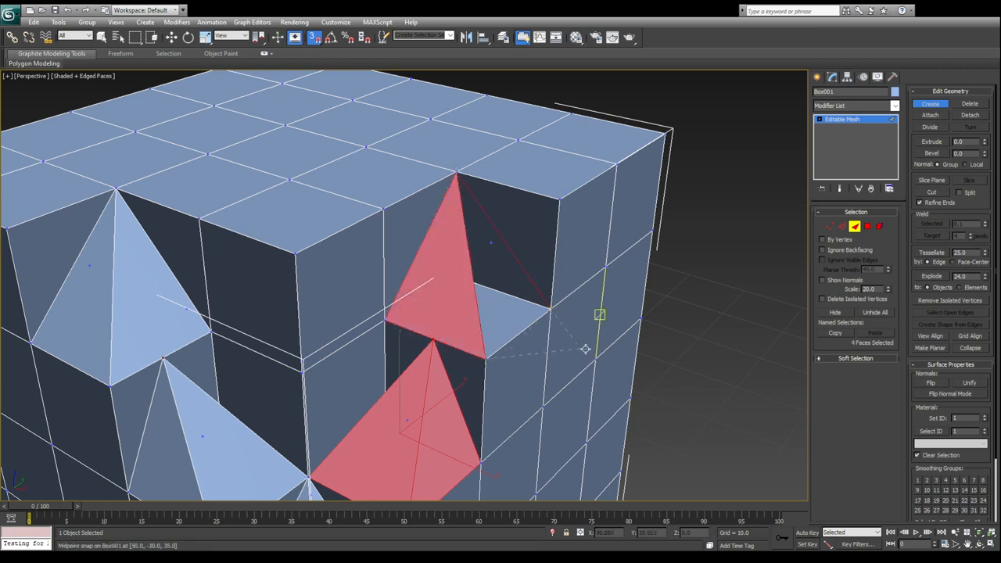
pyautogui.click(856, 226)
pyautogui.keyDown('alt'); pyautogui.moveTo(447, 315); pyautogui.dragTo(392, 306, button='middle'); pyautogui.keyUp('alt')
pyautogui.scroll(-6, 430, 302)
pyautogui.scroll(3, 392, 306)
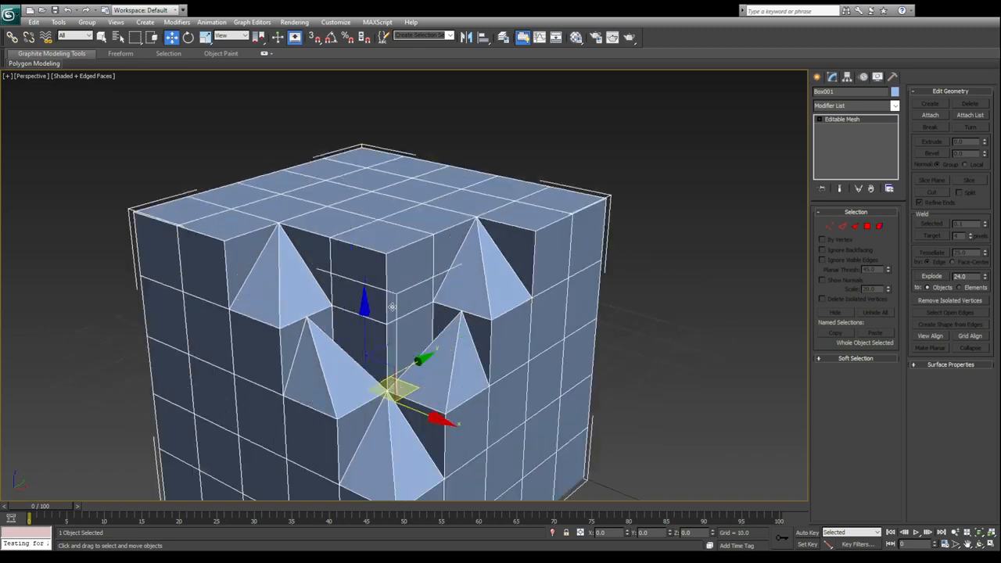
# Step: Delete the corner column's four upper side polygons and its top-face polygon
pyautogui.keyDown('alt'); pyautogui.moveTo(418, 434); pyautogui.dragTo(495, 367, button='middle'); pyautogui.keyUp('alt')
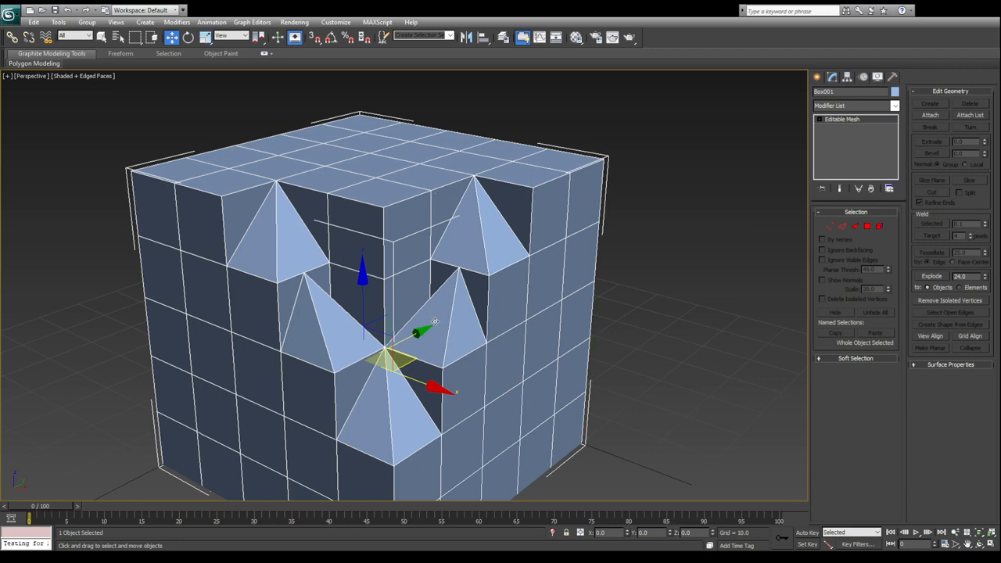
pyautogui.keyDown('alt'); pyautogui.moveTo(392, 239); pyautogui.dragTo(395, 273, button='middle'); pyautogui.keyUp('alt')
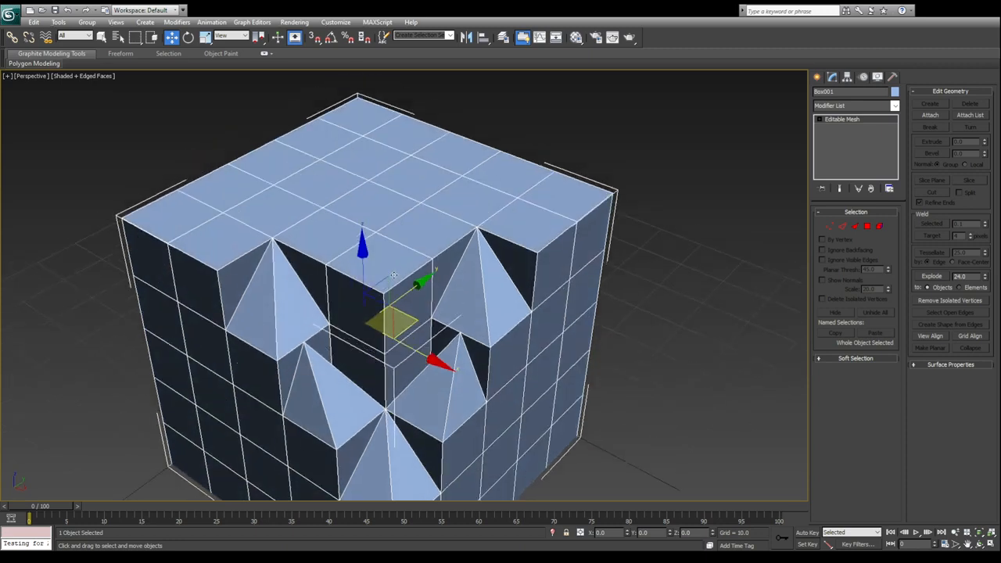
pyautogui.scroll(3, 395, 272)
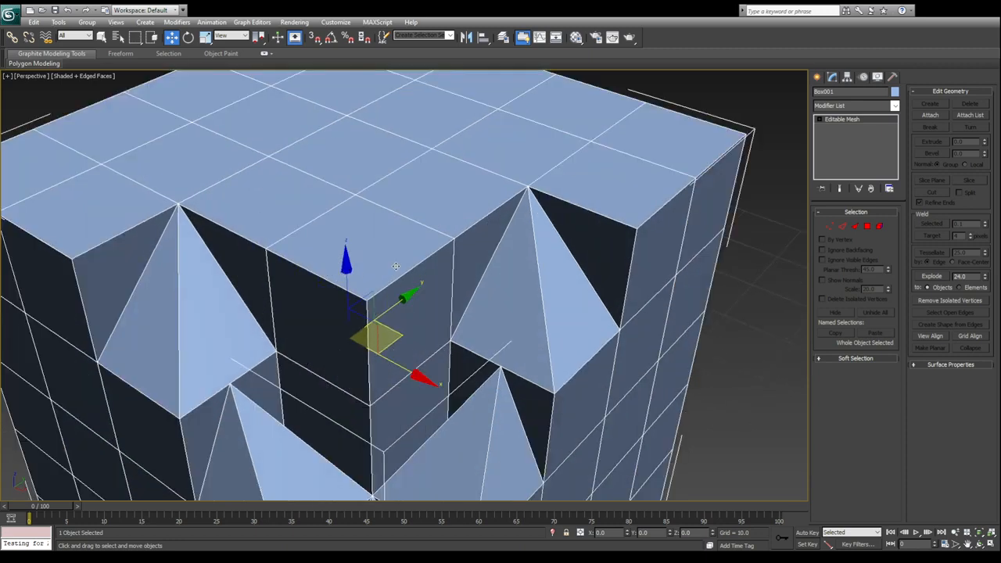
pyautogui.click(867, 227)
pyautogui.click(433, 318)
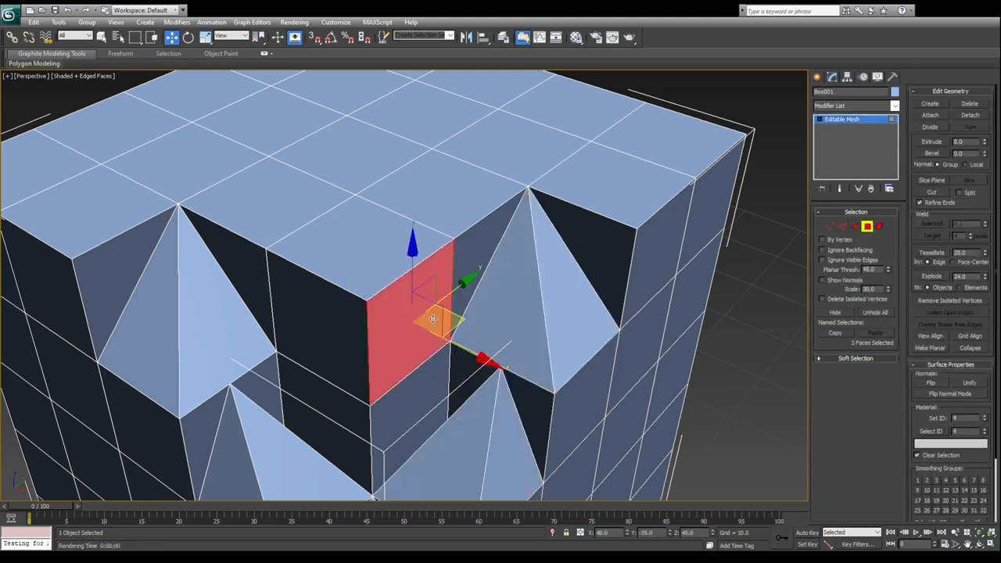
pyautogui.moveTo(429, 390); pyautogui.dragTo(440, 324, button='middle')
pyautogui.keyDown('ctrl'); pyautogui.click(431, 330); pyautogui.keyUp('ctrl')
pyautogui.keyDown('ctrl'); pyautogui.click(352, 270); pyautogui.keyUp('ctrl')
pyautogui.keyDown('ctrl'); pyautogui.click(351, 245); pyautogui.keyUp('ctrl')
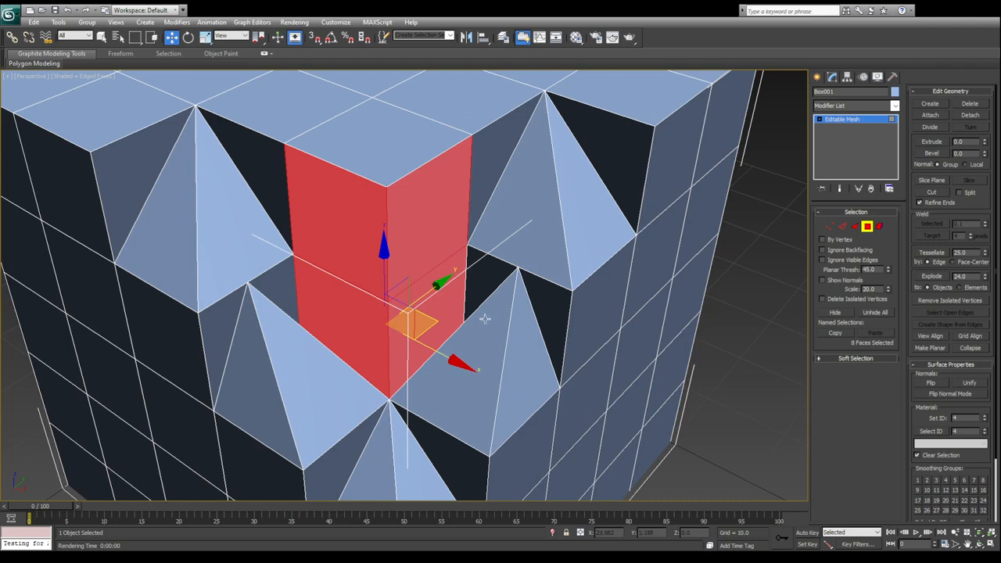
pyautogui.keyDown('alt'); pyautogui.moveTo(471, 305); pyautogui.dragTo(304, 173, button='middle'); pyautogui.keyUp('alt')
pyautogui.keyDown('alt'); pyautogui.moveTo(419, 392); pyautogui.dragTo(454, 378, button='middle'); pyautogui.keyUp('alt')
pyautogui.scroll(-3, 455, 377)
pyautogui.scroll(-4, 455, 377)
pyautogui.keyDown('alt'); pyautogui.moveTo(478, 420); pyautogui.dragTo(445, 362, button='middle'); pyautogui.keyUp('alt')
pyautogui.keyDown('alt'); pyautogui.moveTo(378, 347); pyautogui.dragTo(479, 383, button='middle'); pyautogui.keyUp('alt')
pyautogui.scroll(3, 534, 334)
pyautogui.scroll(2, 496, 384)
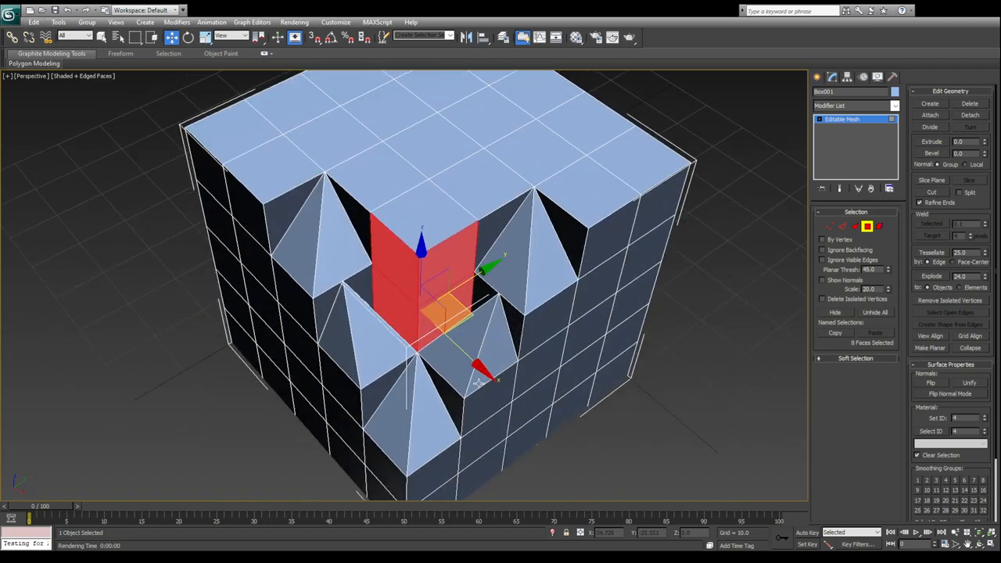
pyautogui.press('Delete')
pyautogui.hotkey('ctrl', 'z')
pyautogui.hotkey('ctrl', 'y')
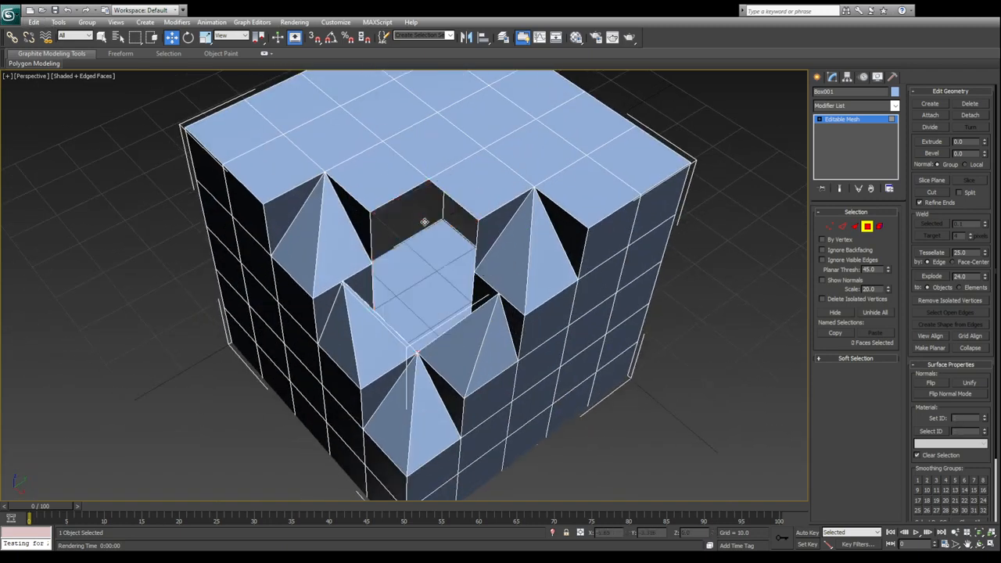
# Step: In face mode with snapping on, create a triangular top face across the inner half of the opened corner
pyautogui.moveTo(464, 350); pyautogui.dragTo(487, 348, button='middle')
pyautogui.keyDown('alt'); pyautogui.moveTo(498, 225); pyautogui.dragTo(504, 294, button='middle'); pyautogui.keyUp('alt')
pyautogui.scroll(3, 491, 293)
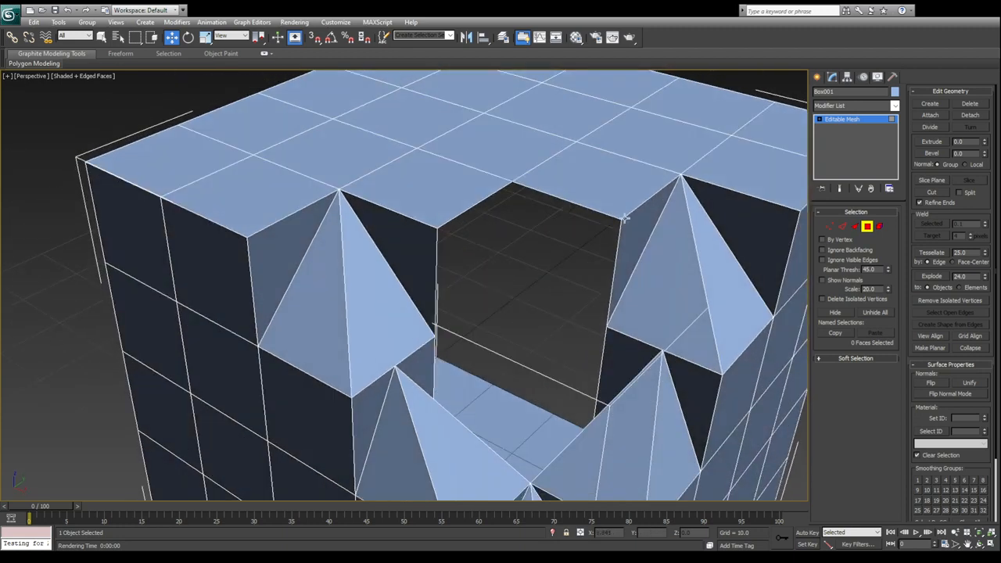
pyautogui.click(854, 226)
pyautogui.click(930, 105)
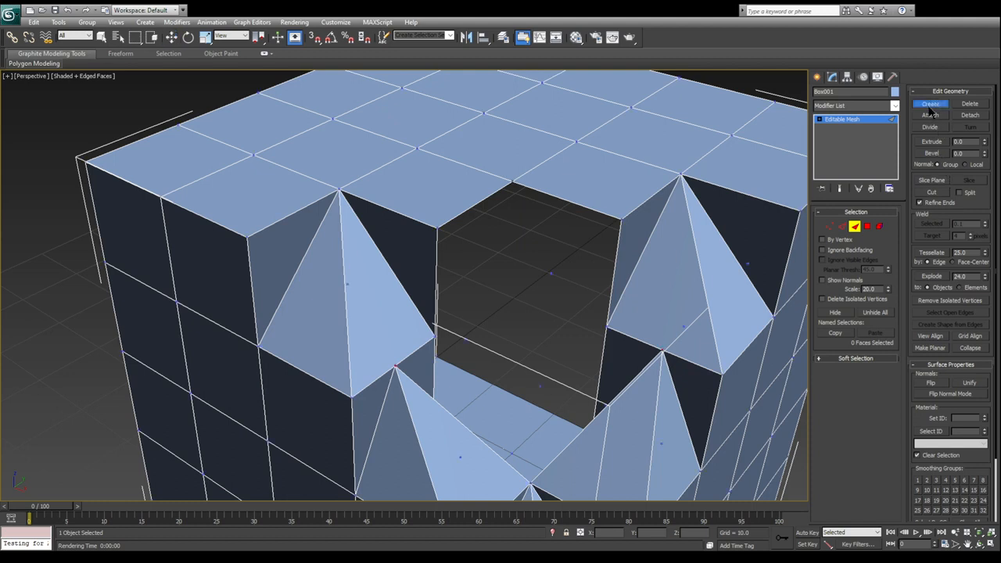
pyautogui.press('s')
pyautogui.click(509, 182)
pyautogui.click(438, 229)
pyautogui.click(619, 221)
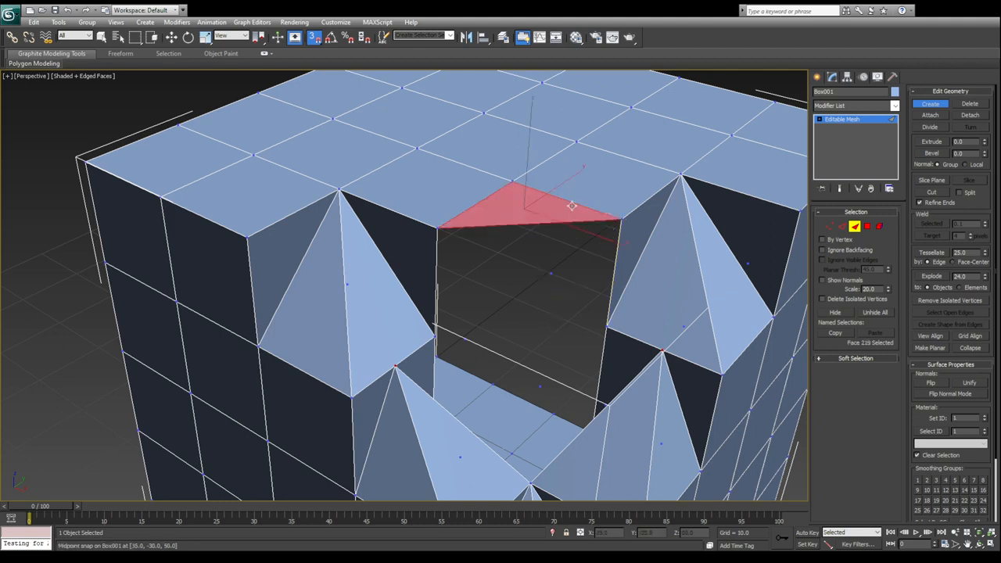
# Step: With snapping off, extrude the new top triangle's open diagonal edge downward as a copy to form a vertical wall inside the box
pyautogui.keyDown('alt'); pyautogui.moveTo(565, 351); pyautogui.dragTo(554, 401, button='middle'); pyautogui.keyUp('alt')
pyautogui.scroll(-2, 446, 313)
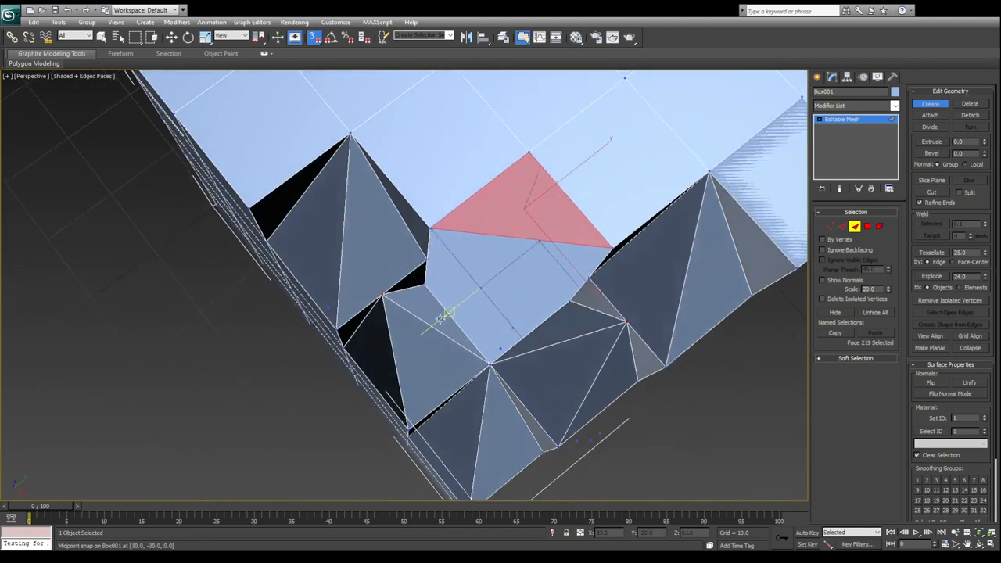
pyautogui.keyDown('alt'); pyautogui.moveTo(592, 353); pyautogui.dragTo(494, 203, button='middle'); pyautogui.keyUp('alt')
pyautogui.scroll(-4, 496, 269)
pyautogui.keyDown('alt'); pyautogui.moveTo(495, 270); pyautogui.dragTo(492, 226, button='middle'); pyautogui.keyUp('alt')
pyautogui.press('w')
pyautogui.moveTo(518, 273); pyautogui.dragTo(535, 310, button='middle')
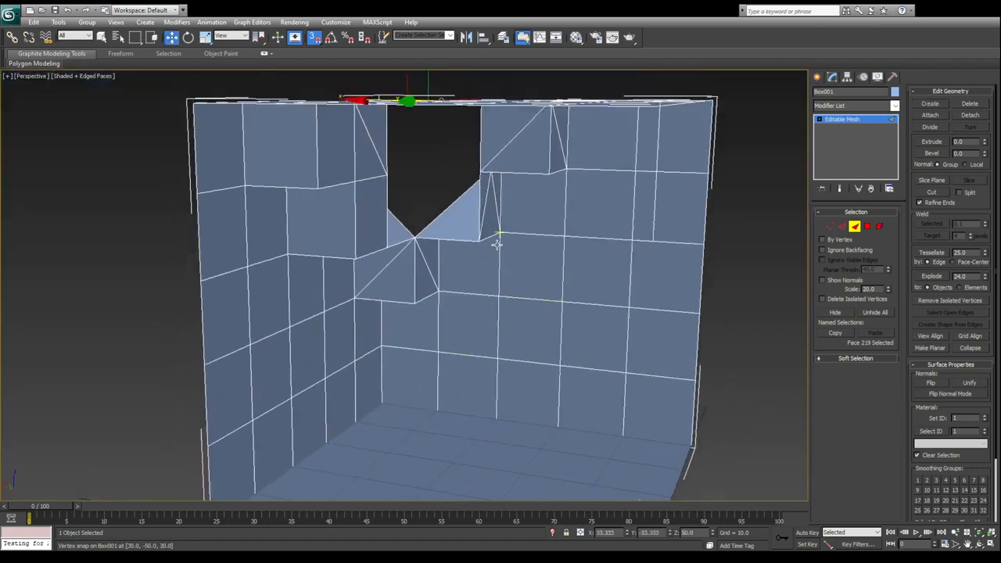
pyautogui.keyDown('alt'); pyautogui.moveTo(496, 244); pyautogui.dragTo(492, 197, button='middle'); pyautogui.keyUp('alt')
pyautogui.press('s')
pyautogui.click(844, 229)
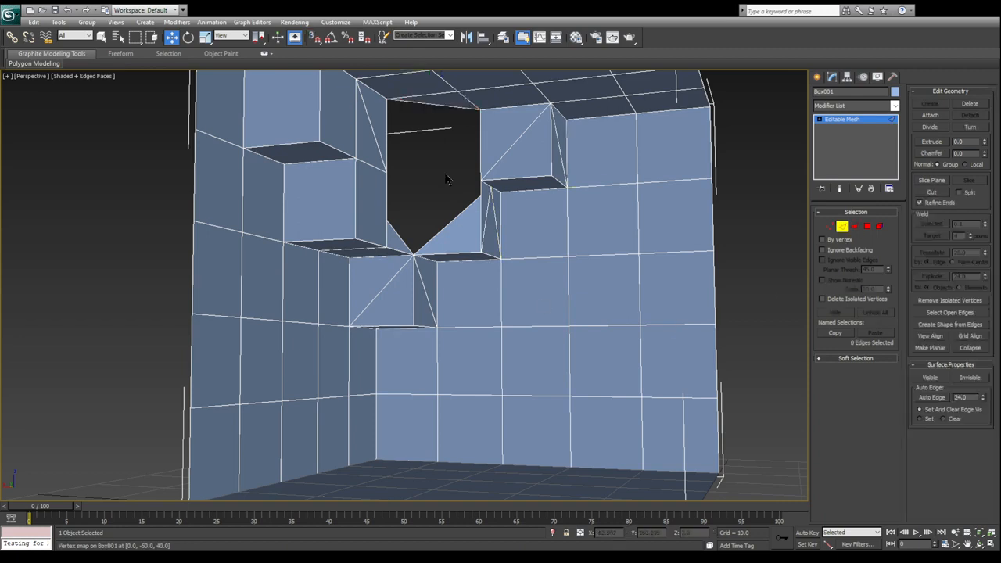
pyautogui.click(429, 104)
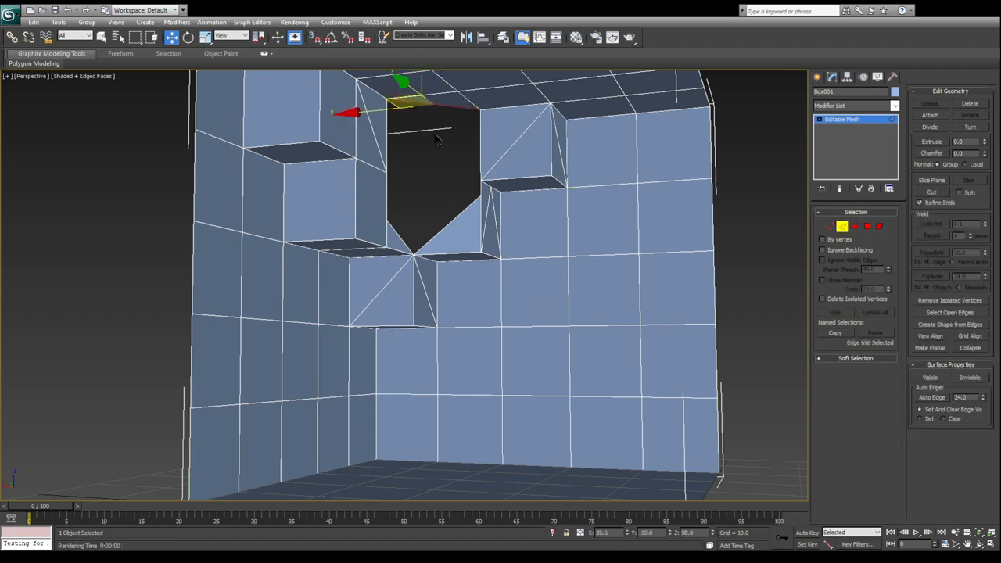
pyautogui.keyDown('alt'); pyautogui.moveTo(432, 78); pyautogui.dragTo(429, 87, button='middle'); pyautogui.keyUp('alt')
pyautogui.keyDown('shift'); pyautogui.moveTo(428, 88); pyautogui.dragTo(435, 422); pyautogui.keyUp('shift')
pyautogui.keyDown('alt'); pyautogui.moveTo(435, 423); pyautogui.dragTo(443, 267, button='middle'); pyautogui.keyUp('alt')
# Step: Lower the bottom edge of the diagonal wall to just above the box's floor
pyautogui.moveTo(422, 244); pyautogui.dragTo(423, 279)
pyautogui.keyDown('alt'); pyautogui.moveTo(427, 279); pyautogui.dragTo(622, 417, button='middle'); pyautogui.keyUp('alt')
pyautogui.keyDown('alt'); pyautogui.moveTo(492, 311); pyautogui.dragTo(426, 251, button='middle'); pyautogui.keyUp('alt')
pyautogui.moveTo(435, 239); pyautogui.dragTo(418, 226)
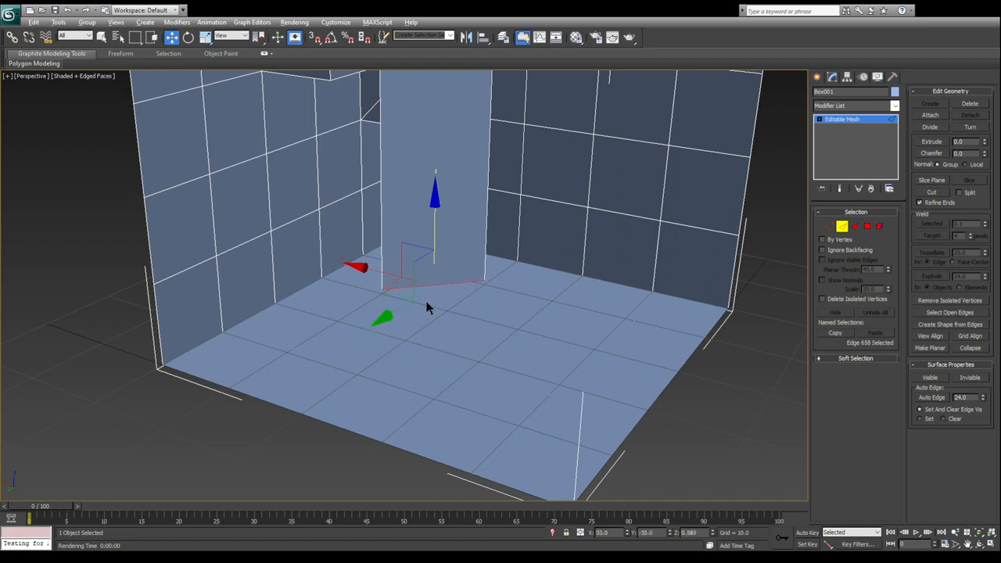
pyautogui.keyDown('alt'); pyautogui.moveTo(427, 308); pyautogui.dragTo(399, 309, button='middle'); pyautogui.keyUp('alt')
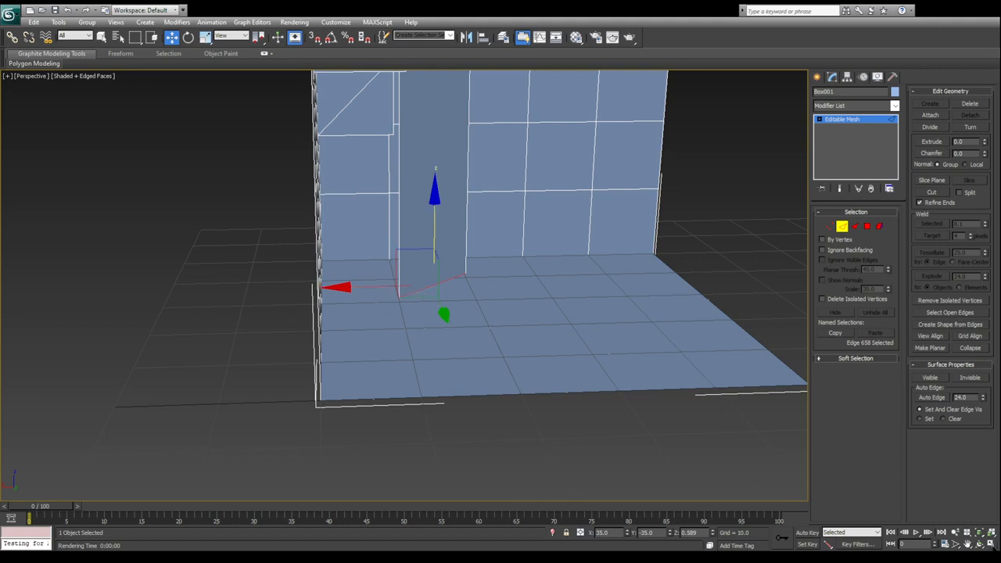
# Step: In the Front view with 2.5D snapping, align the diagonal wall's bottom edge with the box's base, then return to the perspective view
pyautogui.hotkey('alt', 'w')
pyautogui.scroll(4, 636, 170)
pyautogui.scroll(3, 622, 188)
pyautogui.moveTo(617, 199); pyautogui.dragTo(623, 173, button='middle')
pyautogui.hotkey('alt', 'w')
pyautogui.moveTo(693, 204); pyautogui.dragTo(464, 204, button='middle')
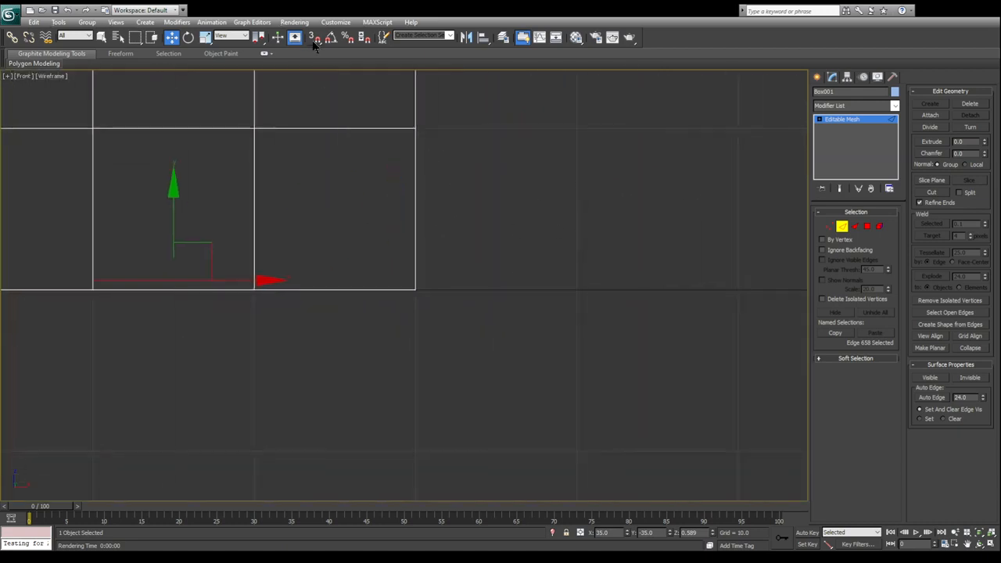
pyautogui.press('s')
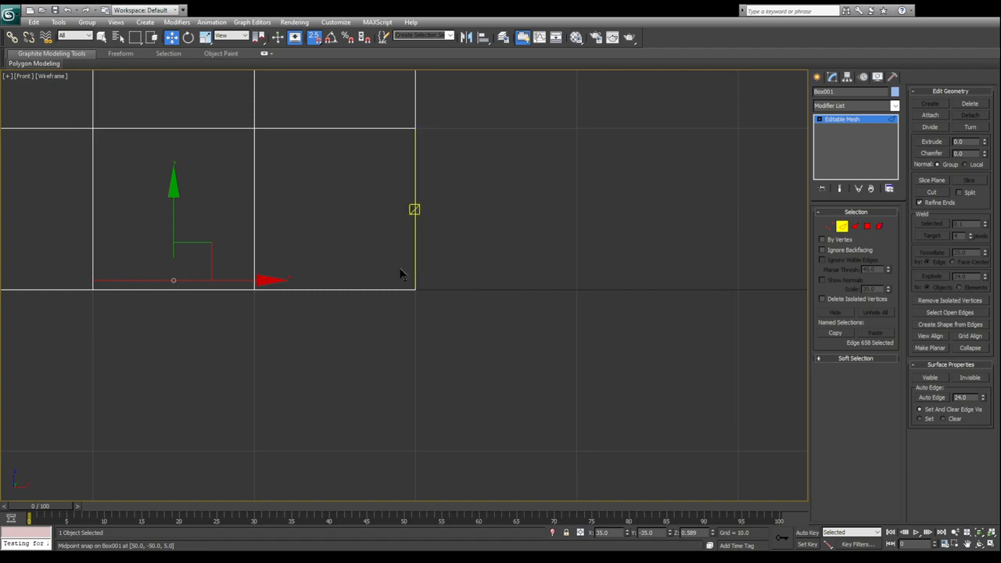
pyautogui.moveTo(187, 249); pyautogui.dragTo(273, 246, button='middle')
pyautogui.moveTo(261, 215); pyautogui.dragTo(662, 289)
pyautogui.press('s')
pyautogui.hotkey('alt', 'w')
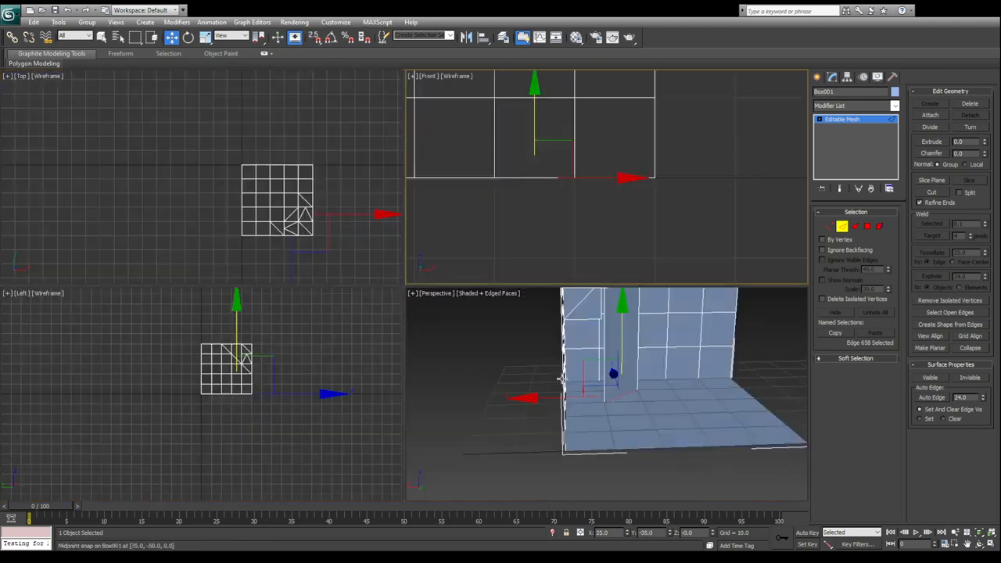
pyautogui.rightClick(559, 378)
pyautogui.hotkey('alt', 'w')
pyautogui.keyDown('alt'); pyautogui.moveTo(388, 263); pyautogui.dragTo(469, 405, button='middle'); pyautogui.keyUp('alt')
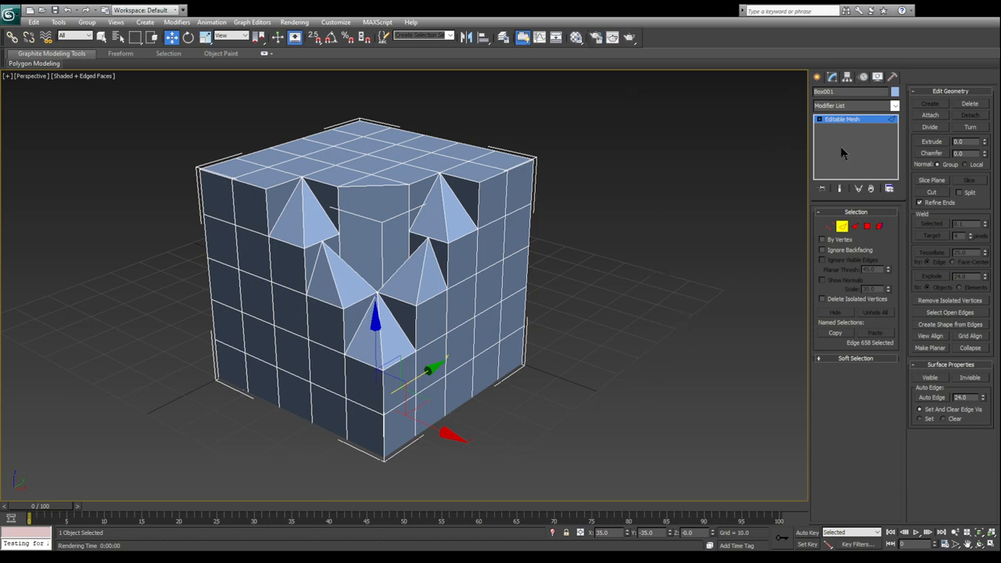
# Step: Leave edge editing, create a large ground plane extending well beyond the box on all sides, and reselect the box
pyautogui.click(842, 122)
pyautogui.scroll(-5, 458, 364)
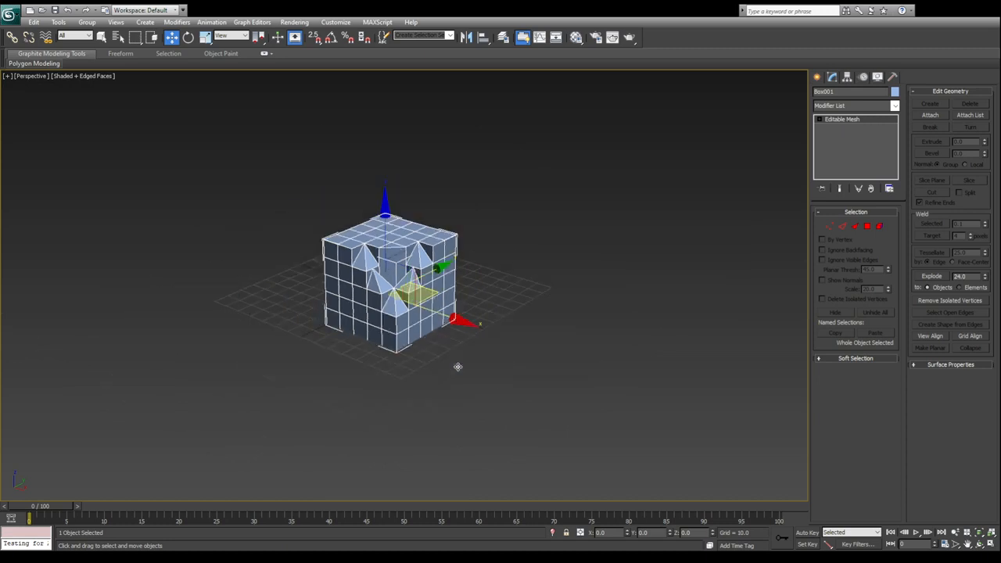
pyautogui.click(817, 77)
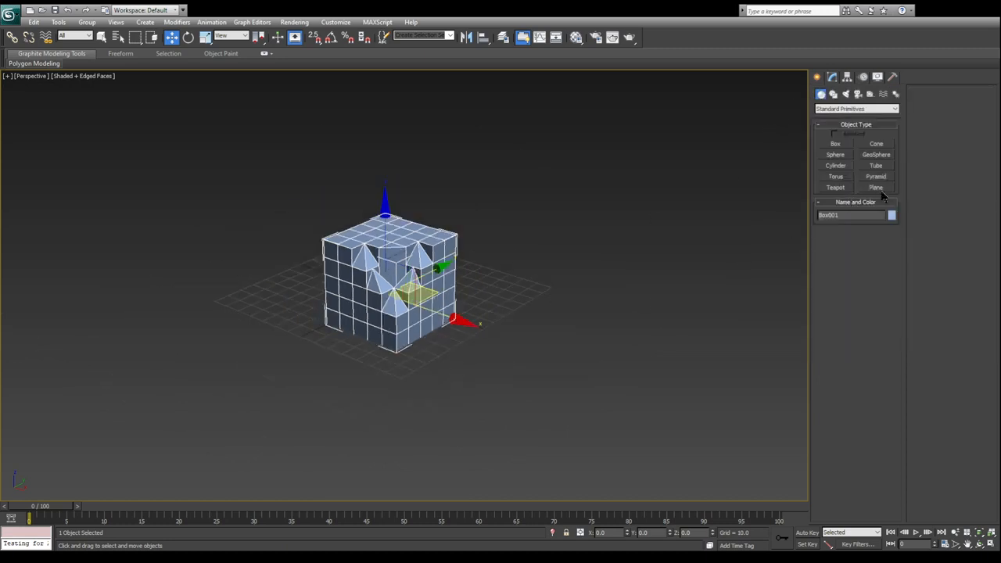
pyautogui.click(876, 187)
pyautogui.moveTo(579, 446); pyautogui.dragTo(317, 113)
pyautogui.press('w')
pyautogui.moveTo(415, 211); pyautogui.dragTo(402, 268)
pyautogui.click(402, 268)
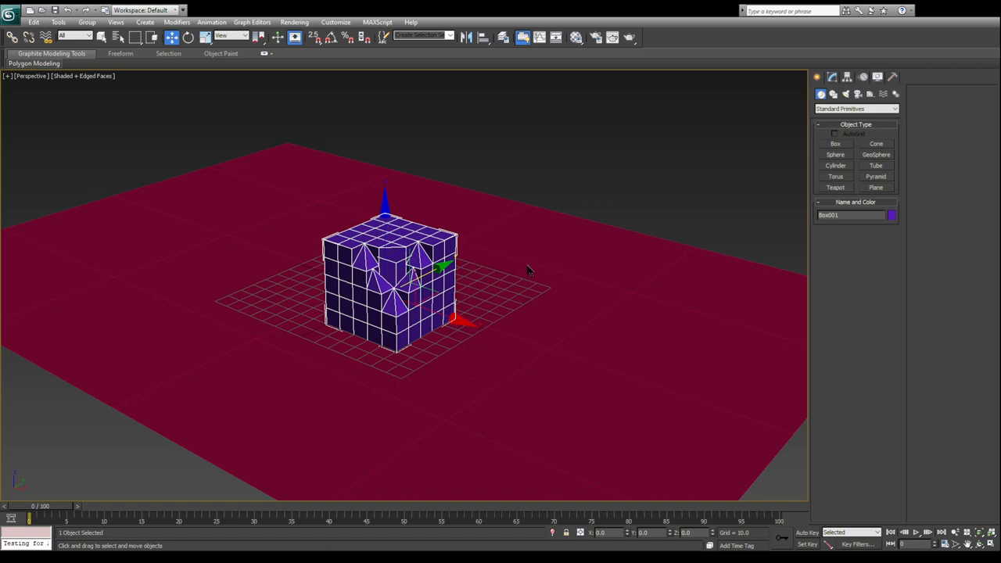
# Step: Render the box on the ground plane and inspect the stepped pyramidal corner faces from a closer view
pyautogui.keyDown('alt'); pyautogui.moveTo(409, 313); pyautogui.dragTo(385, 301, button='middle'); pyautogui.keyUp('alt')
pyautogui.scroll(4, 386, 283)
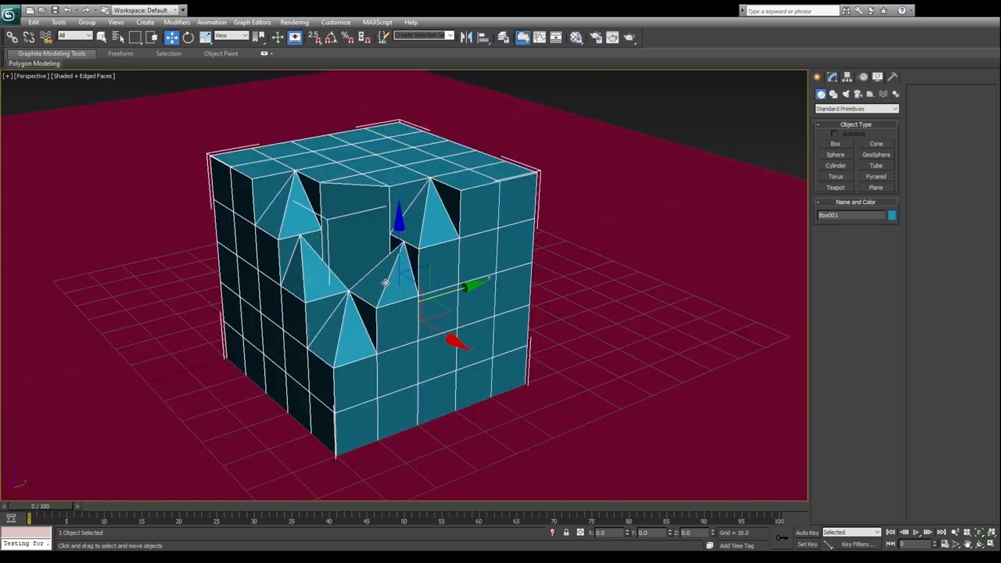
pyautogui.click(620, 41)
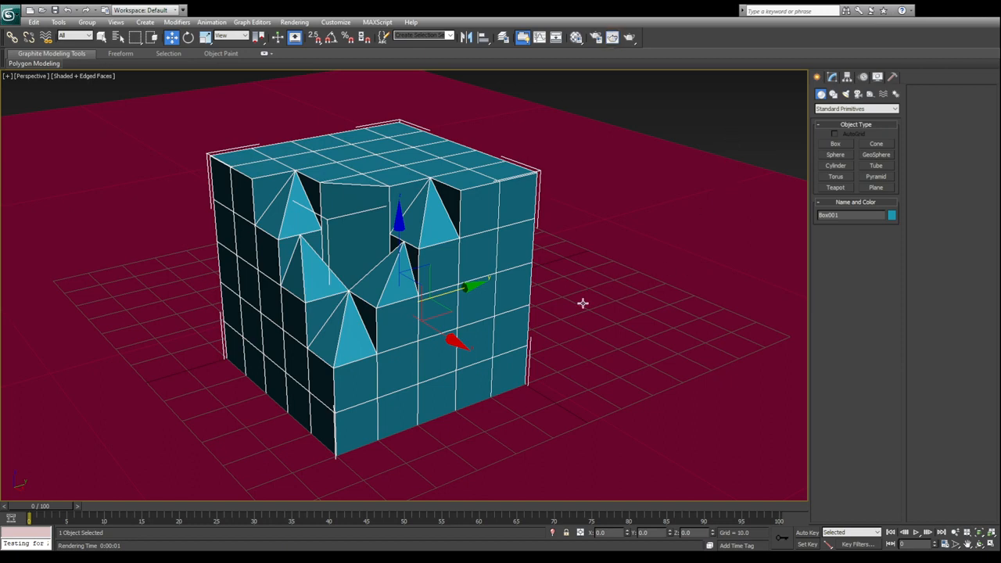
pyautogui.scroll(4, 472, 221)
pyautogui.click(613, 39)
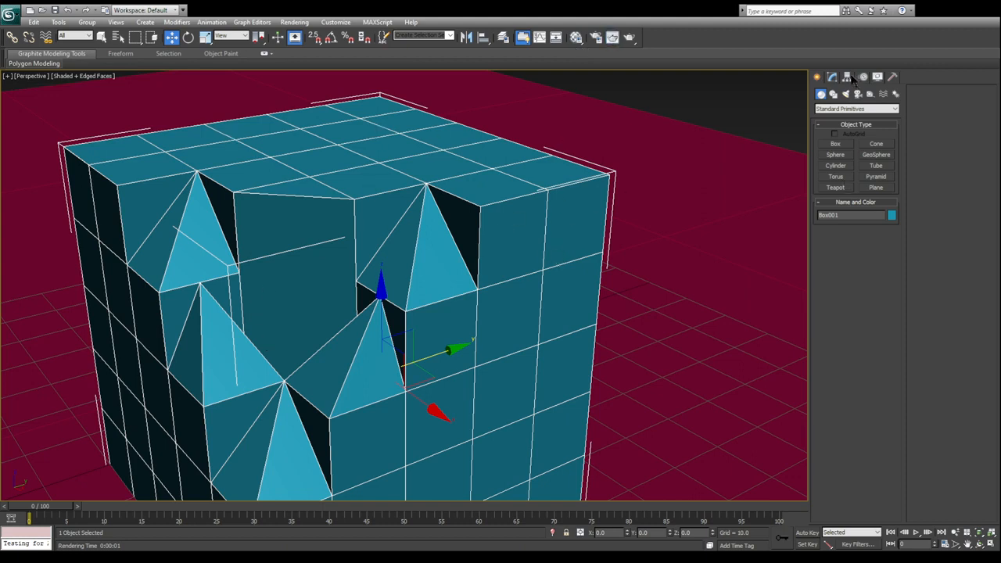
# Step: Try lowering the top polygon beside the upper right-hand pyramid, undo the move and leave polygon editing
pyautogui.click(832, 76)
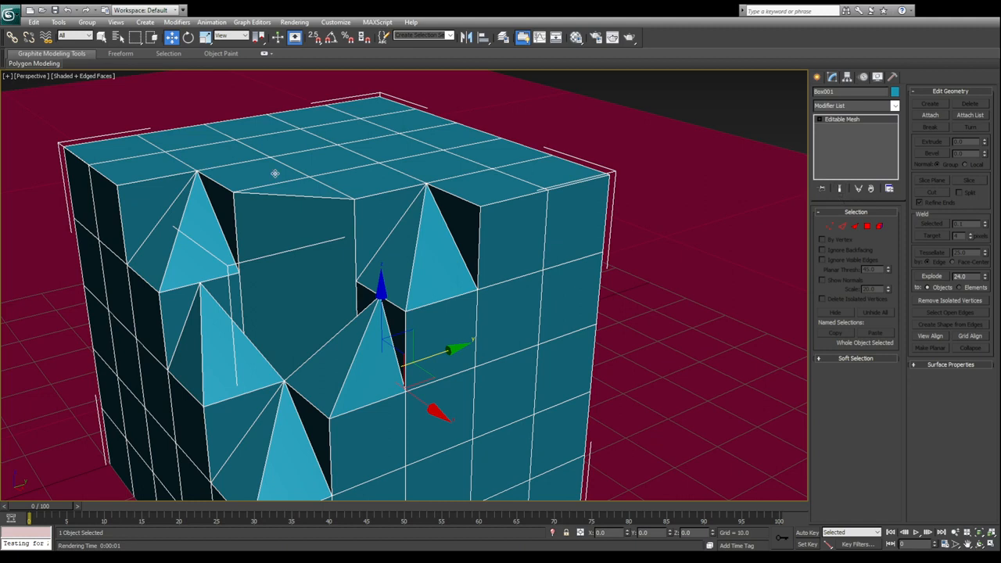
pyautogui.click(867, 226)
pyautogui.click(504, 259)
pyautogui.hotkey('ctrl', 'z')
pyautogui.click(487, 189)
pyautogui.hotkey('ctrl', 'z')
pyautogui.click(486, 190)
pyautogui.moveTo(488, 146); pyautogui.dragTo(490, 197)
pyautogui.hotkey('ctrl', 'z')
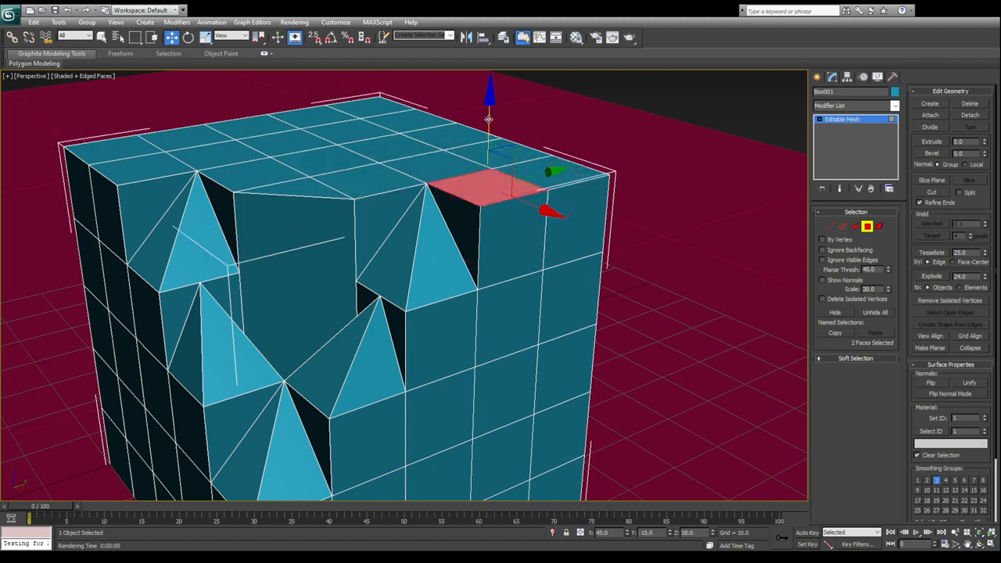
pyautogui.click(869, 227)
# Step: Try flipping the normals of the upper side polygon next to the right-hand pyramid, then leave polygon editing
pyautogui.moveTo(459, 259); pyautogui.dragTo(531, 215, button='middle')
pyautogui.scroll(-3, 526, 234)
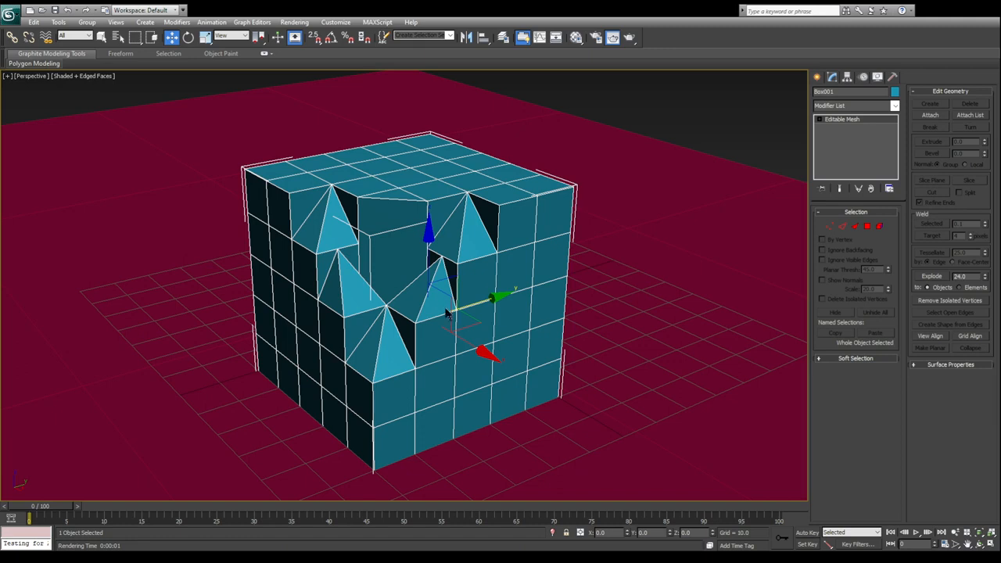
pyautogui.scroll(3, 535, 254)
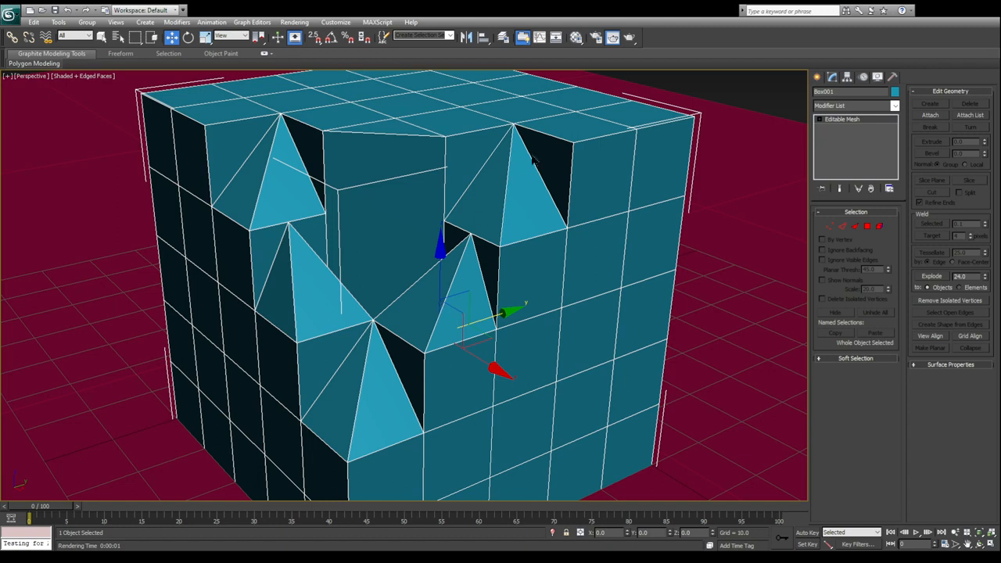
pyautogui.press('4')
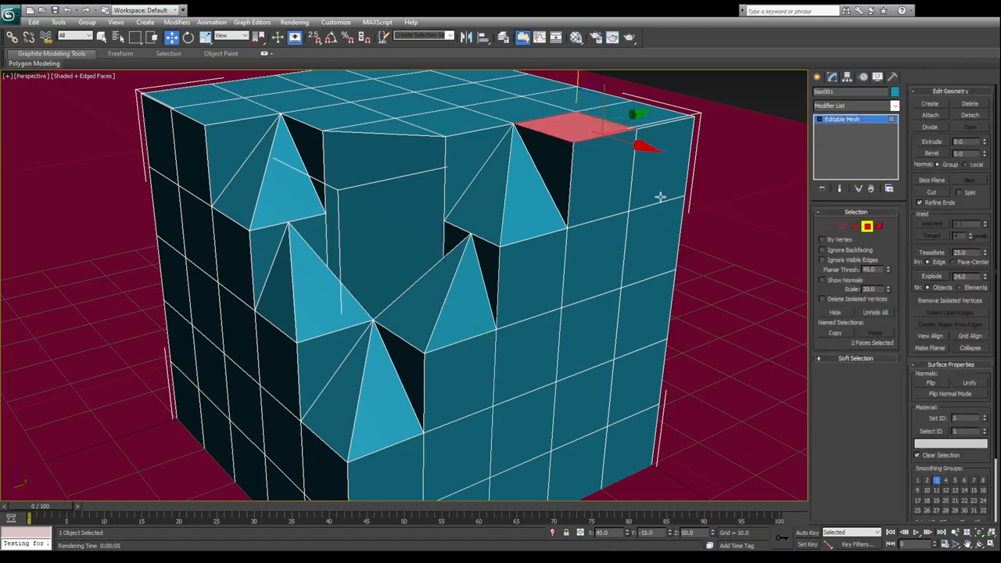
pyautogui.click(622, 173)
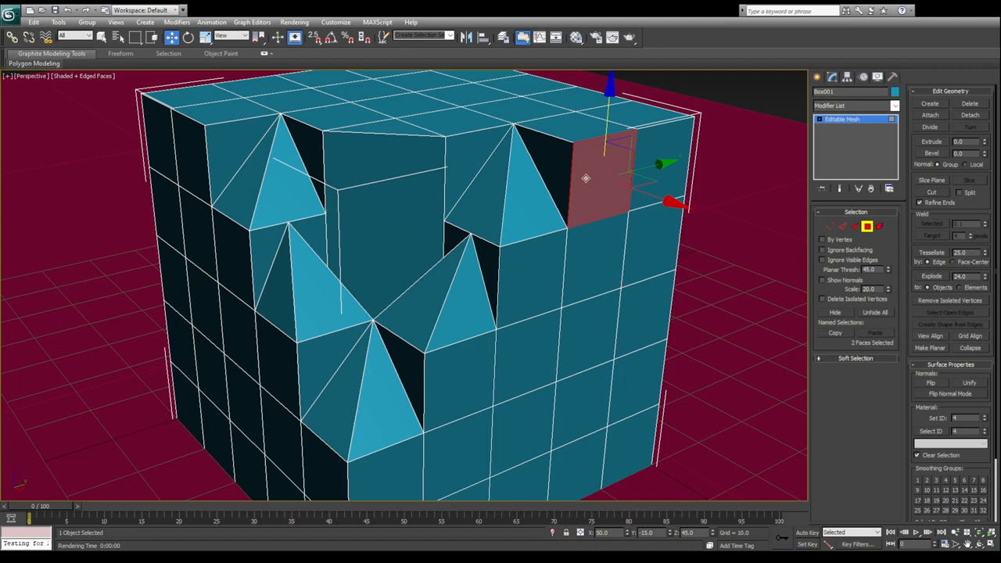
pyautogui.moveTo(979, 204); pyautogui.dragTo(973, 108)
pyautogui.click(931, 311)
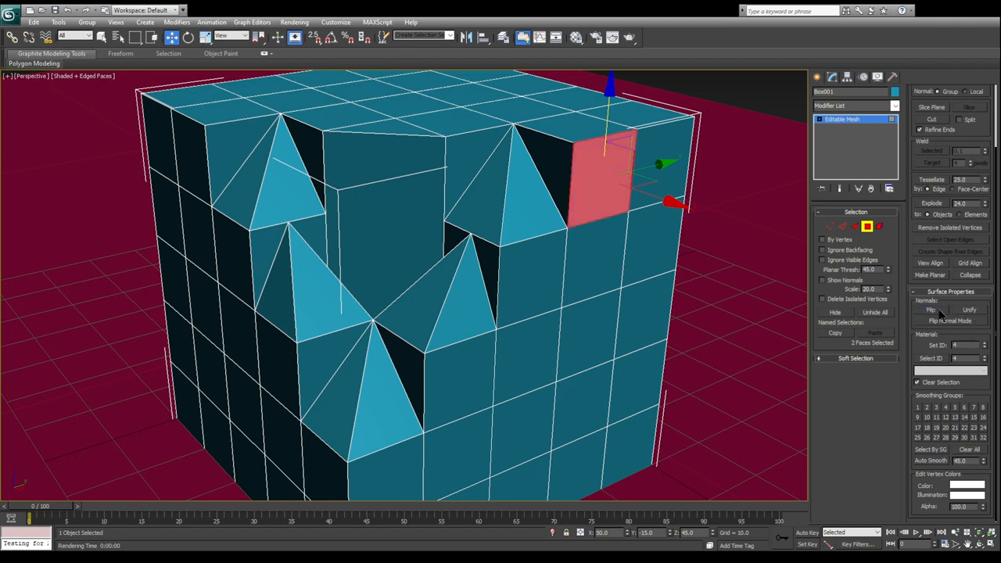
pyautogui.click(868, 226)
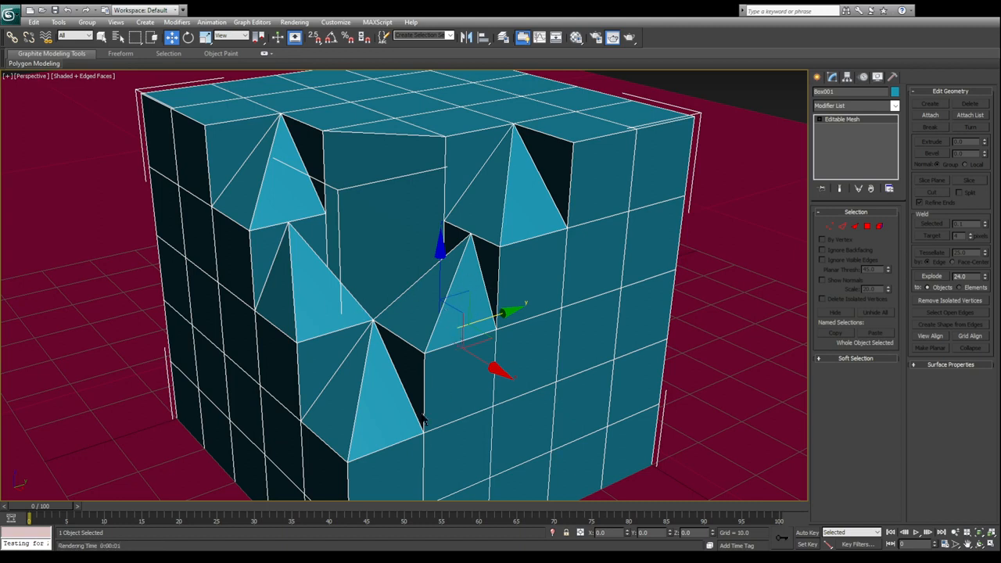
# Step: Render the box from its open back to examine the diagonal inner wall, then return to the front corner
pyautogui.keyDown('alt'); pyautogui.moveTo(610, 300); pyautogui.dragTo(450, 312, button='middle'); pyautogui.keyUp('alt')
pyautogui.scroll(-5, 449, 312)
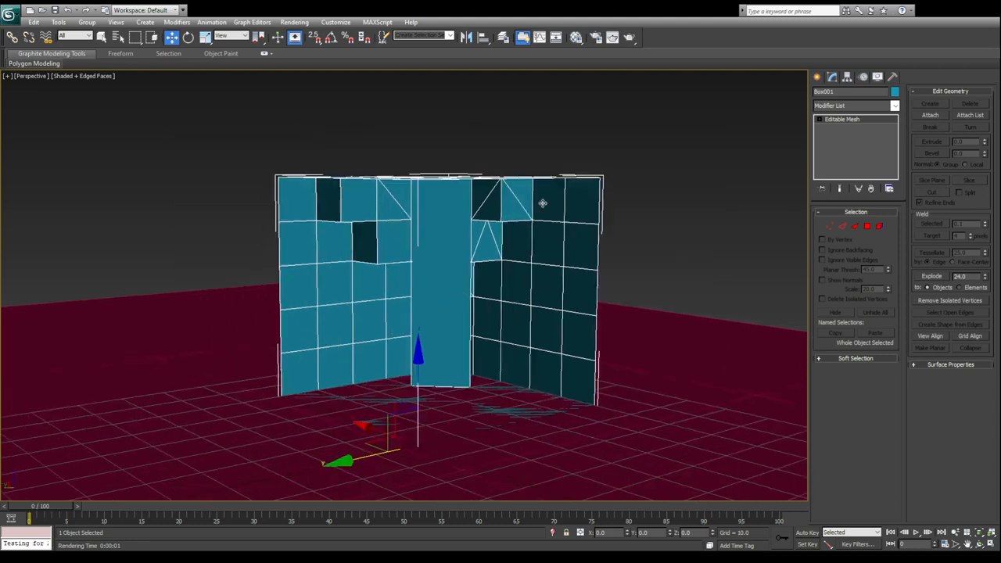
pyautogui.click(630, 38)
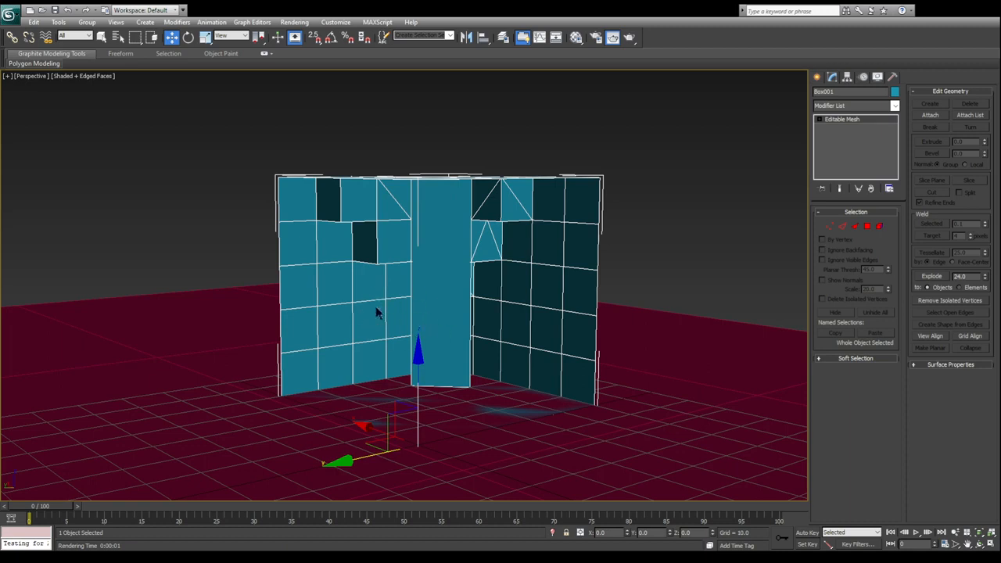
pyautogui.keyDown('alt'); pyautogui.moveTo(482, 273); pyautogui.dragTo(655, 264, button='middle'); pyautogui.keyUp('alt')
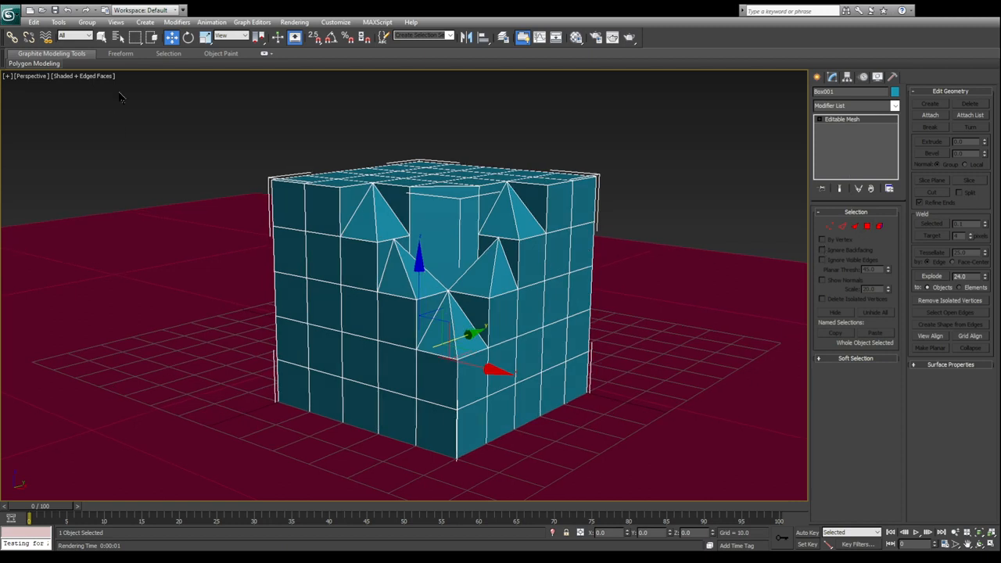
pyautogui.moveTo(372, 240); pyautogui.dragTo(374, 249, button='middle')
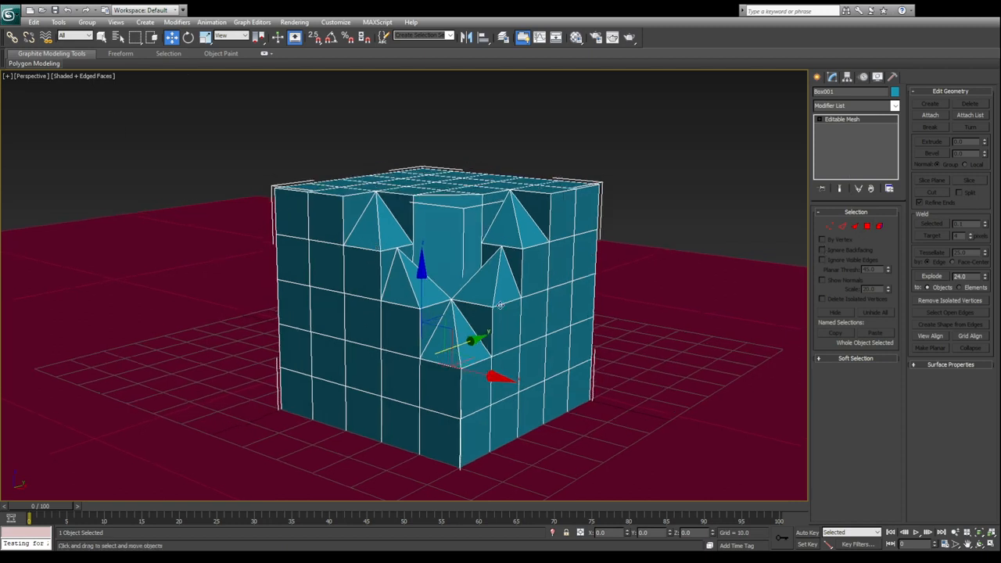